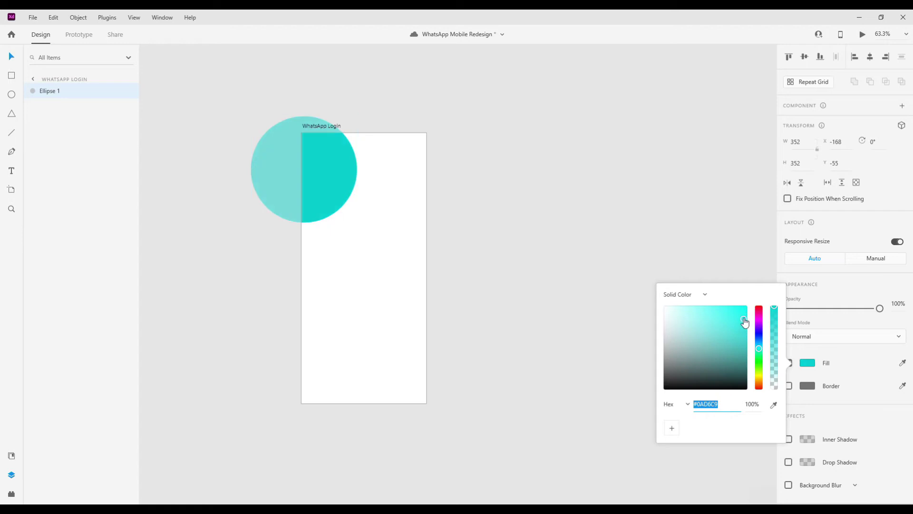
- Close the Fill colour picker, leaving the ellipse filled teal #0AD6C9
click(678, 422)
- Duplicate the cyan circle up and right, send the copy behind, and tint it green
click(328, 187)
drag(371, 184, 362, 163)
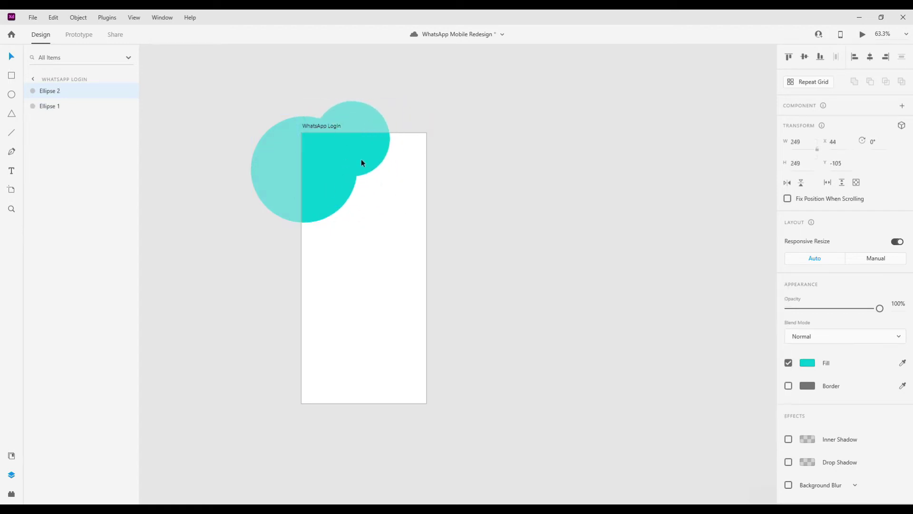
key(ctrl+bracketleft)
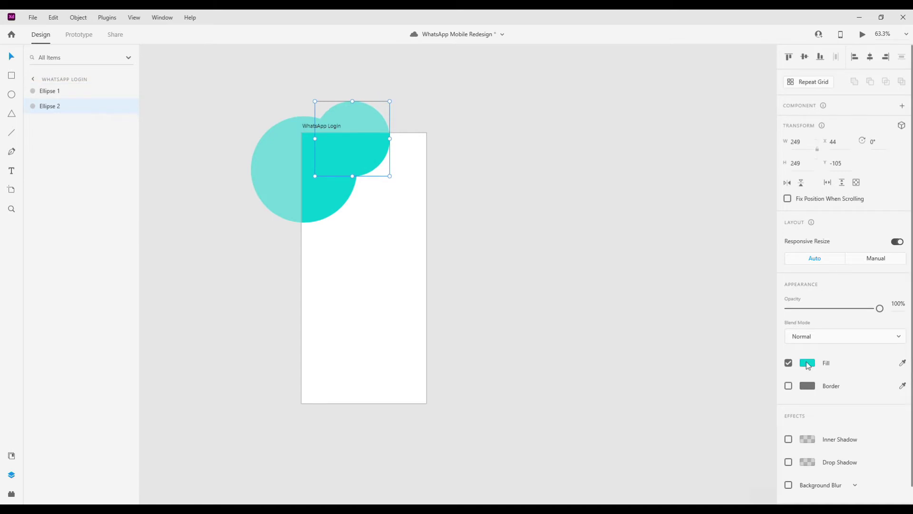
click(807, 362)
drag(758, 367, 760, 357)
drag(734, 329, 735, 318)
click(712, 311)
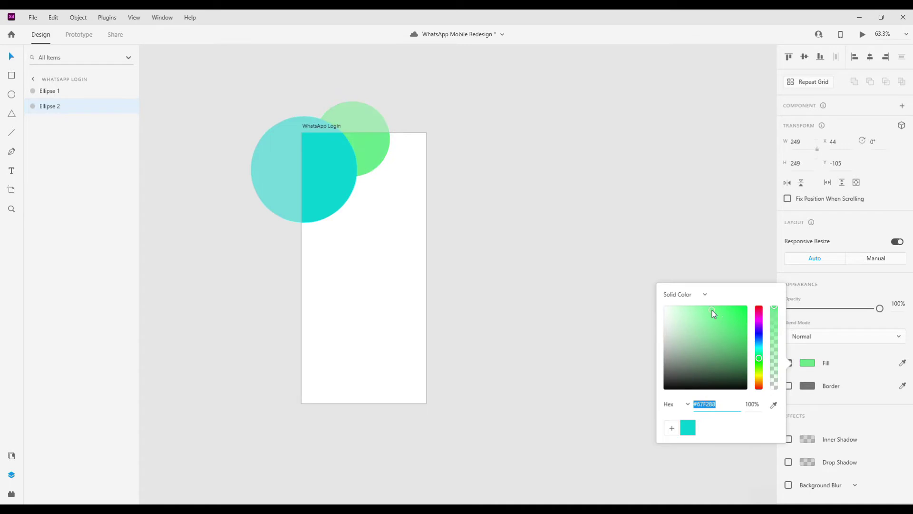
- Lower the cyan circle's opacity to 68% and place a copy at the top right
click(335, 173)
drag(838, 309, 851, 309)
drag(299, 190, 433, 159)
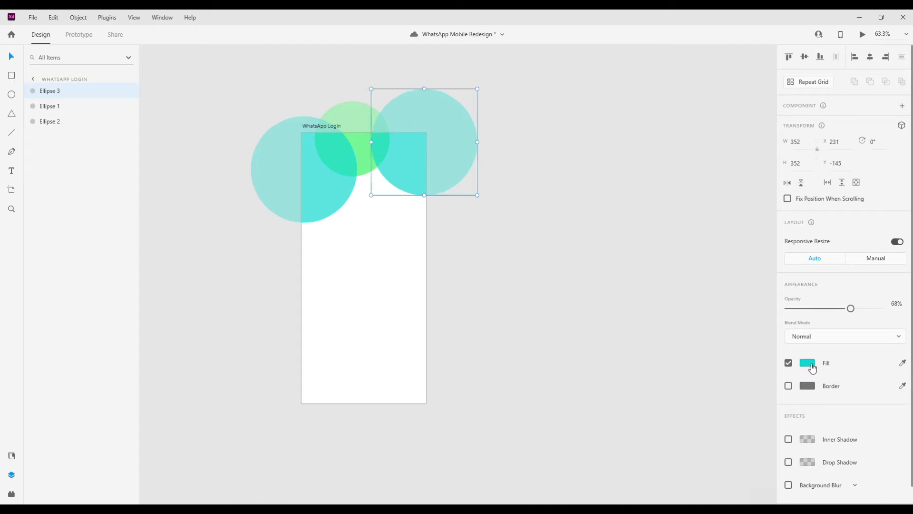
click(809, 363)
- Make the smaller circle light green and the top-right circle dark green
click(352, 112)
click(807, 363)
key(Tab)
click(807, 364)
click(688, 427)
drag(708, 309, 742, 348)
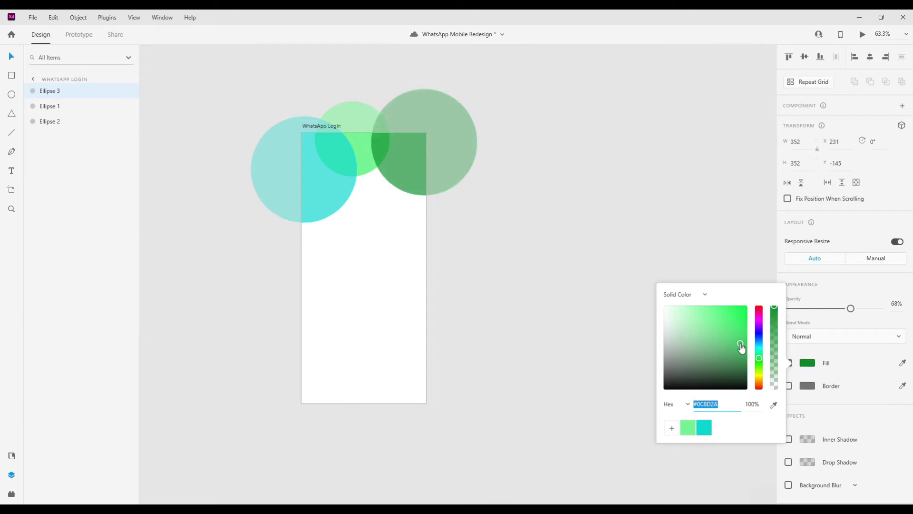
click(479, 221)
- Shift the dark green circle up-left and the cyan circle slightly down
drag(401, 166, 327, 185)
click(362, 156)
drag(364, 159, 367, 170)
click(428, 228)
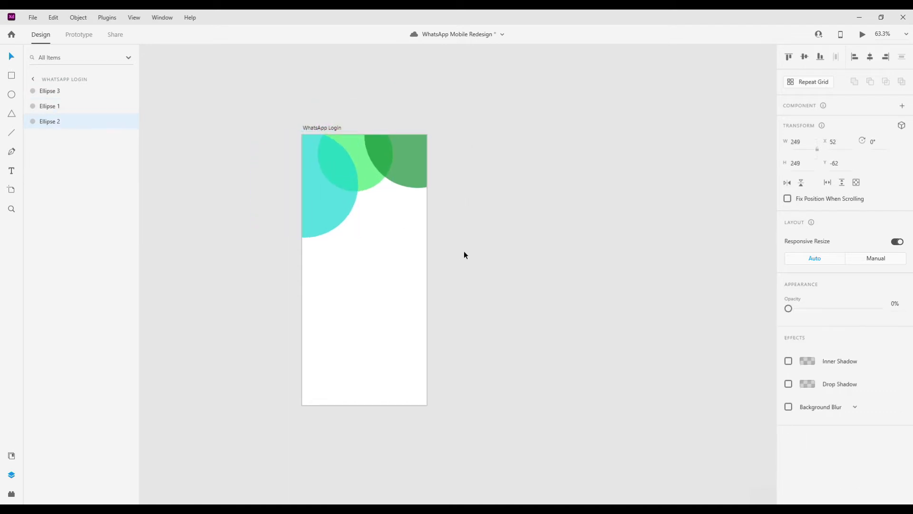
scroll(509, 269, down, 1)
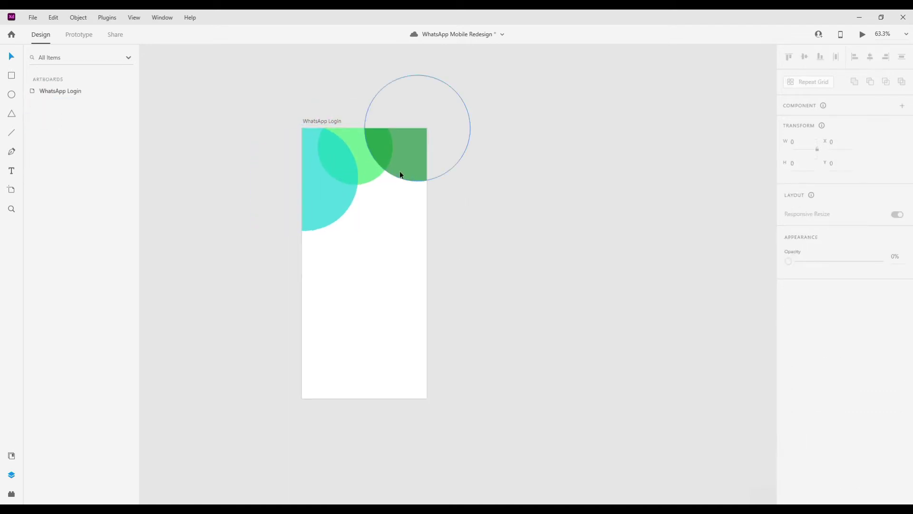
scroll(289, 206, up, 2)
click(363, 184)
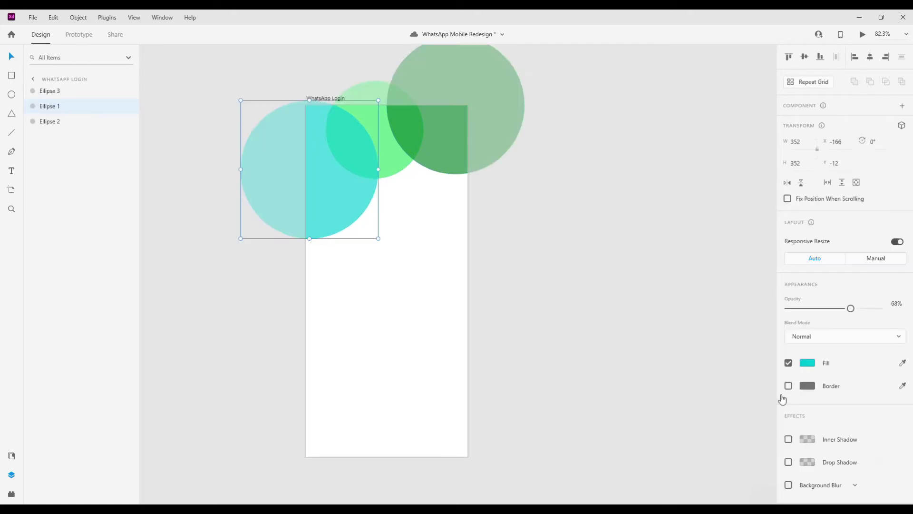
- Fill the left circle with light blue #99DBFF, then deepen the shade slightly
click(807, 362)
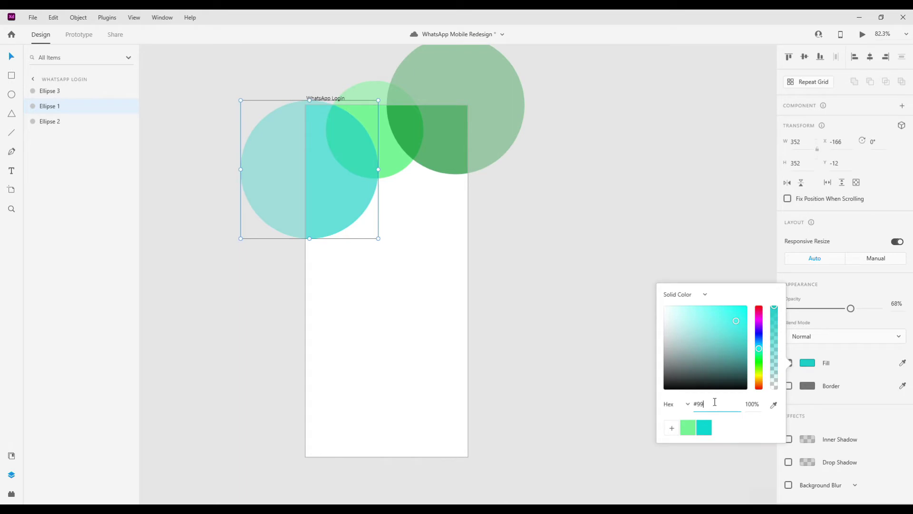
text(#99dbff)
key(Return)
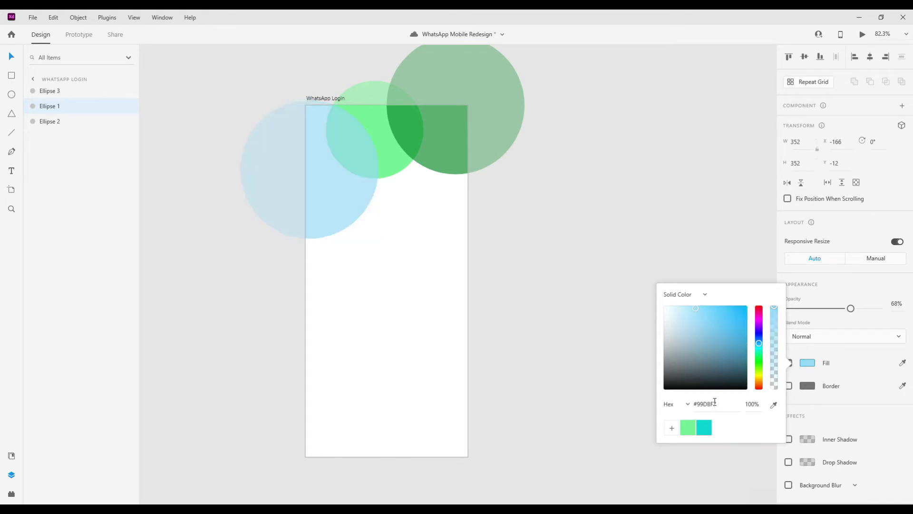
drag(709, 315, 718, 315)
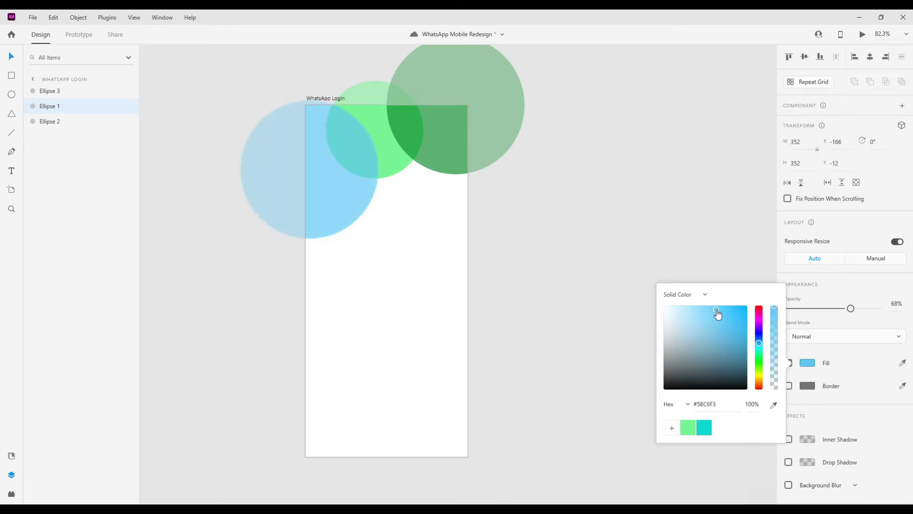
- Fill the middle circle with pale green #EFFCE8
click(407, 165)
click(808, 362)
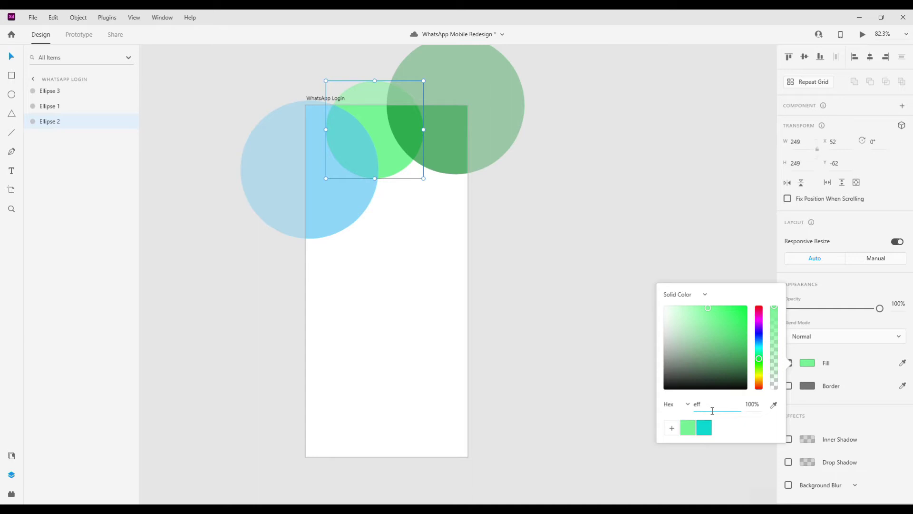
text(effce8)
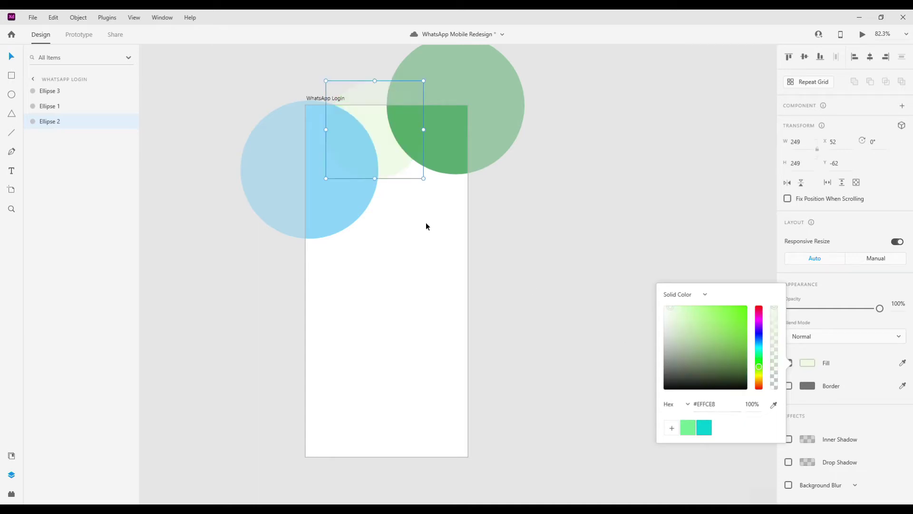
- Fill the right circle with WhatsApp green #25D366 and lower its opacity
click(433, 156)
drag(855, 316, 884, 311)
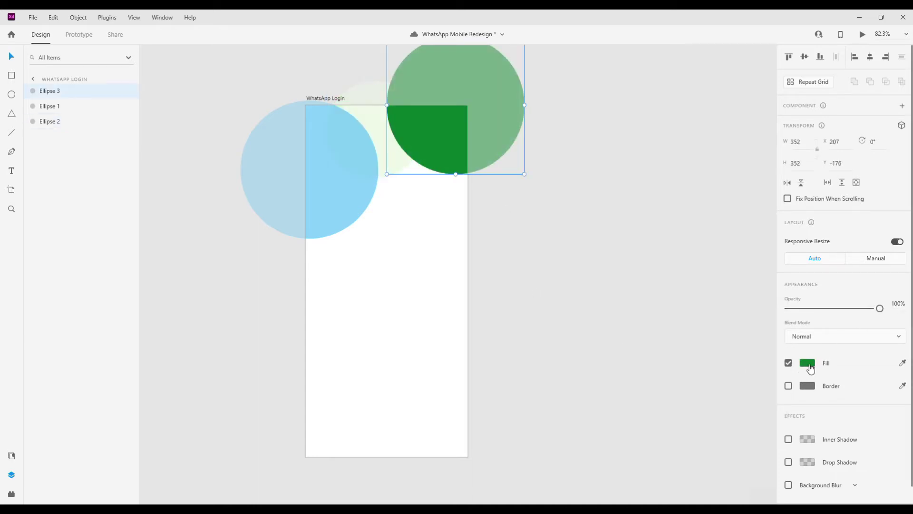
click(808, 364)
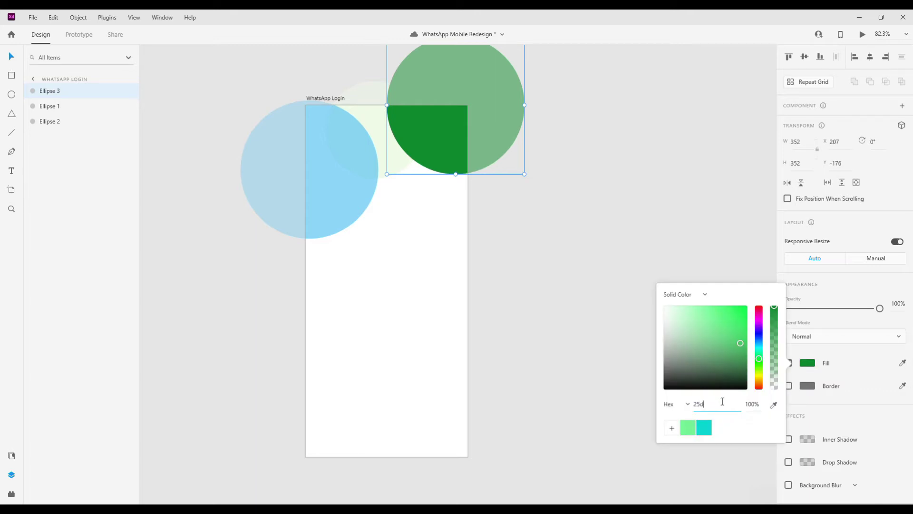
text(25d366)
key(Return)
drag(853, 309, 855, 315)
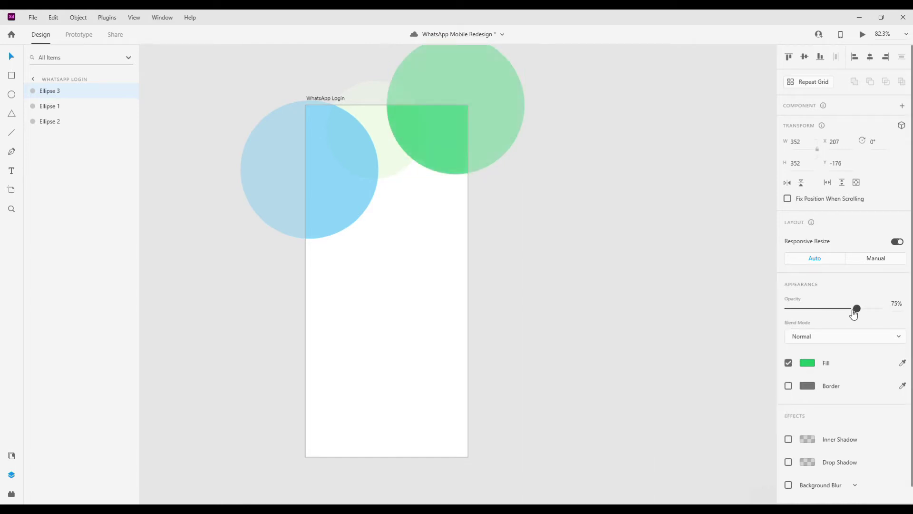
- Remove the cyan saved swatch and save the blue #58C4F2 as a swatch
click(808, 363)
drag(704, 427, 689, 404)
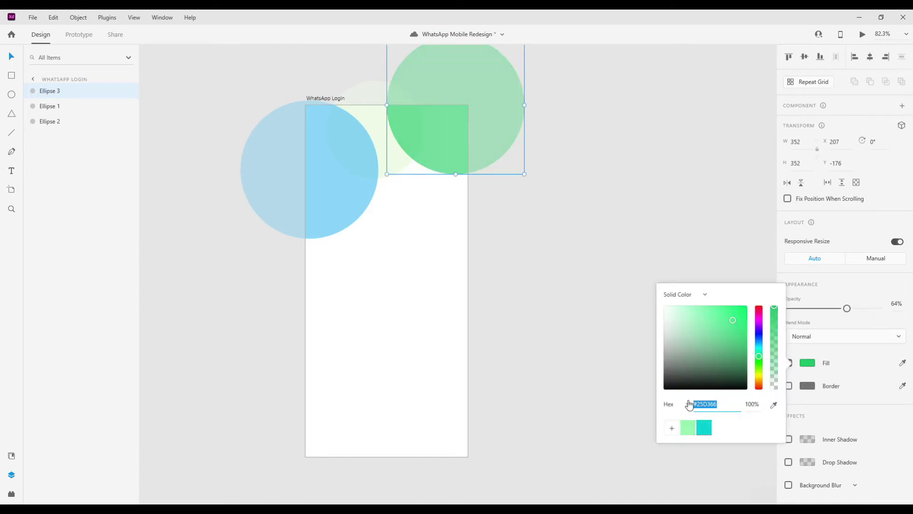
click(347, 200)
click(807, 364)
click(672, 431)
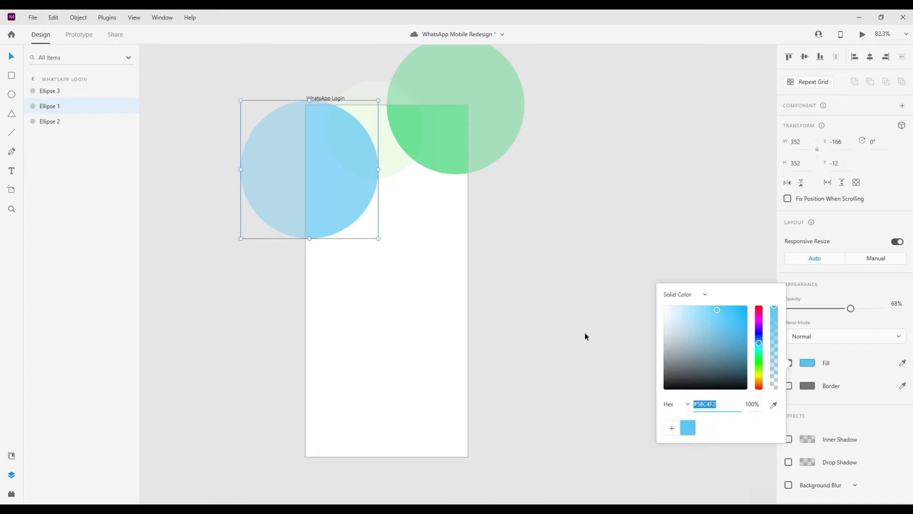
click(371, 148)
click(808, 363)
click(441, 155)
- Set the big green circle's opacity to 63%
click(846, 308)
drag(859, 314, 860, 315)
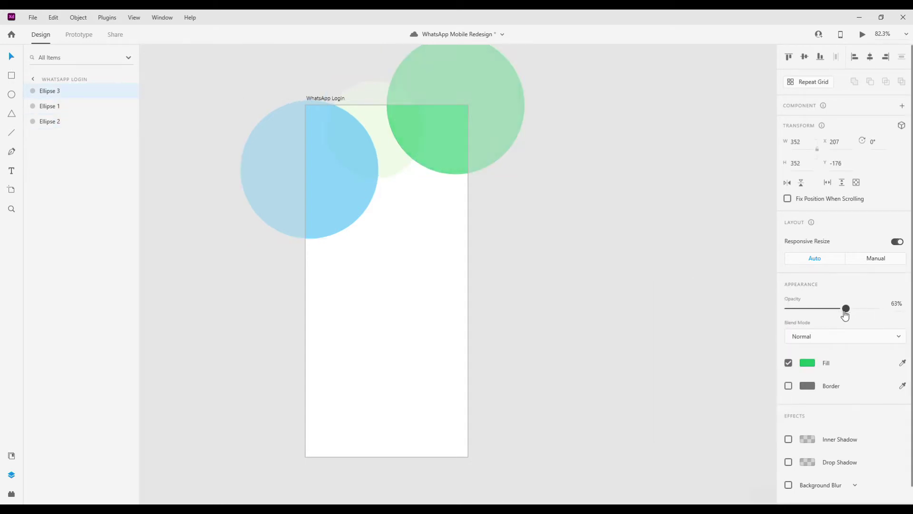
click(807, 363)
click(479, 127)
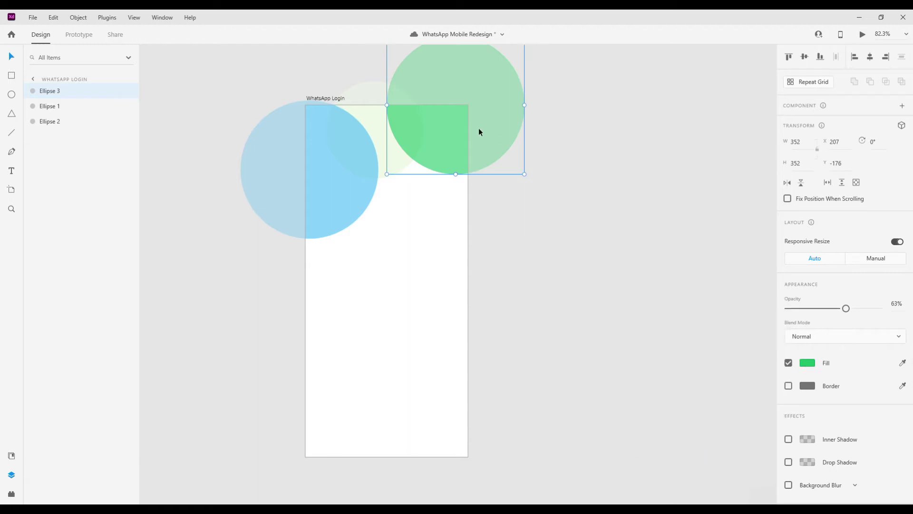
click(478, 127)
scroll(370, 256, down, 2)
click(387, 180)
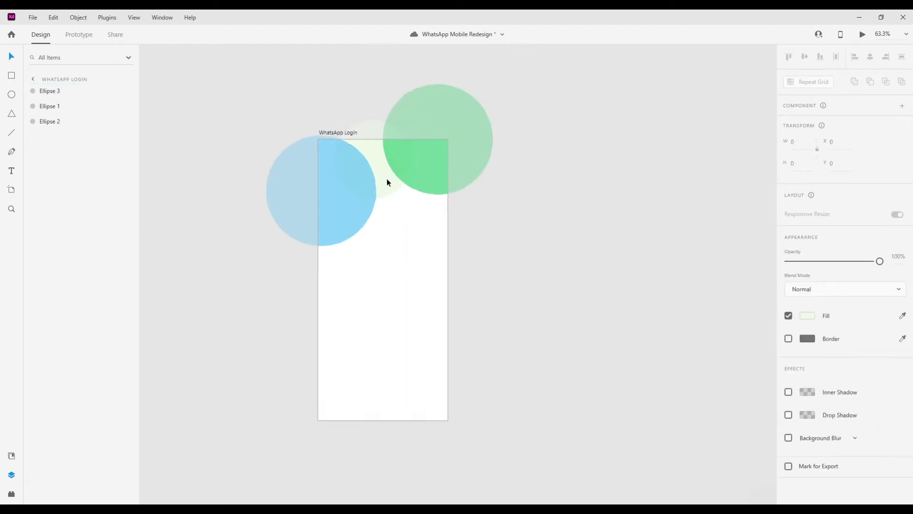
- Nudge the blue circle slightly down and left
scroll(389, 182, up, 2)
click(406, 228)
drag(425, 300, 422, 298)
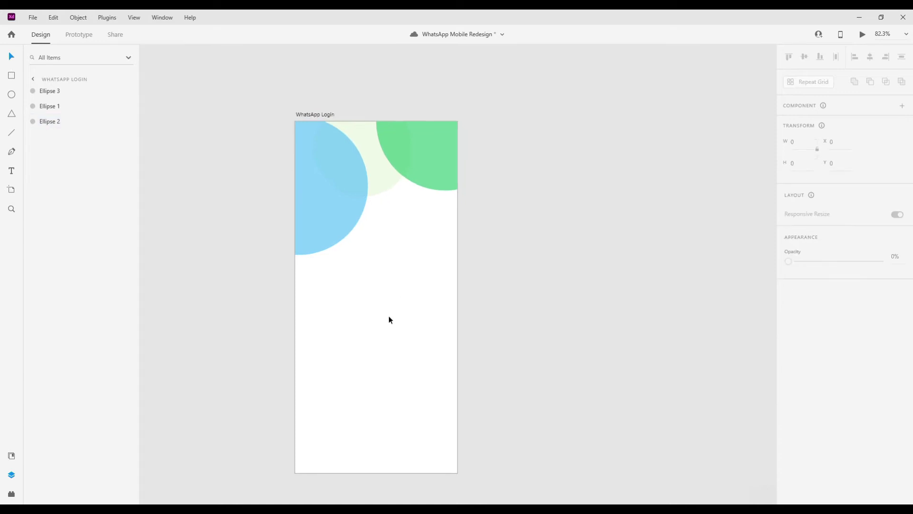
click(384, 186)
key(Escape)
drag(341, 218, 338, 222)
click(404, 264)
scroll(476, 341, up, 2)
scroll(428, 340, left, 3)
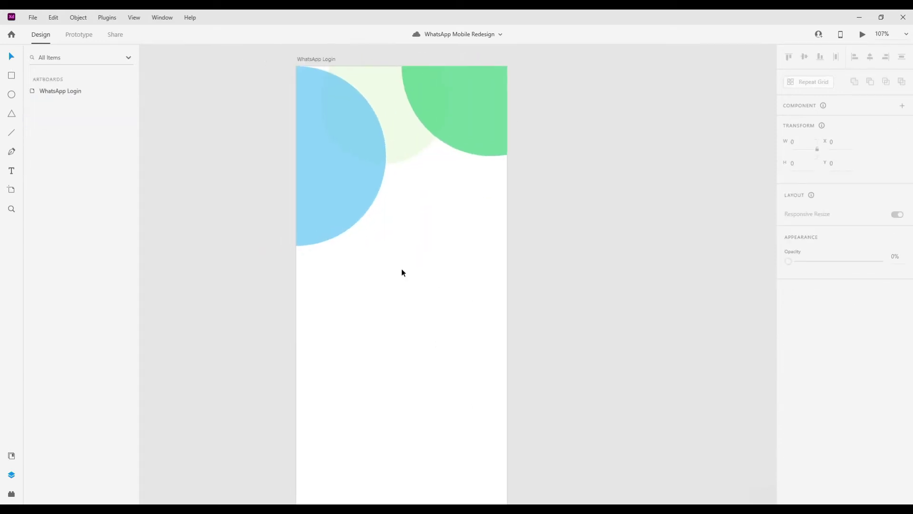
scroll(395, 238, up, 1)
scroll(387, 215, up, 1)
click(371, 253)
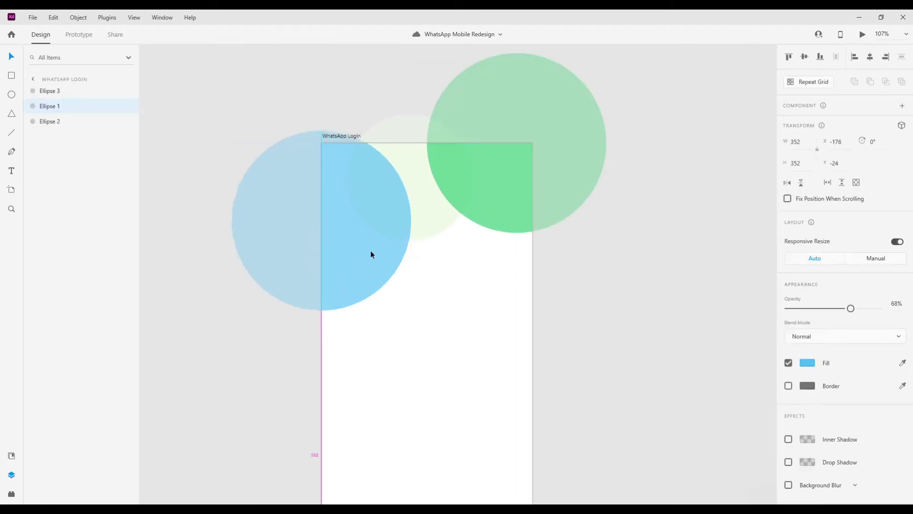
click(412, 261)
scroll(412, 261, down, 3)
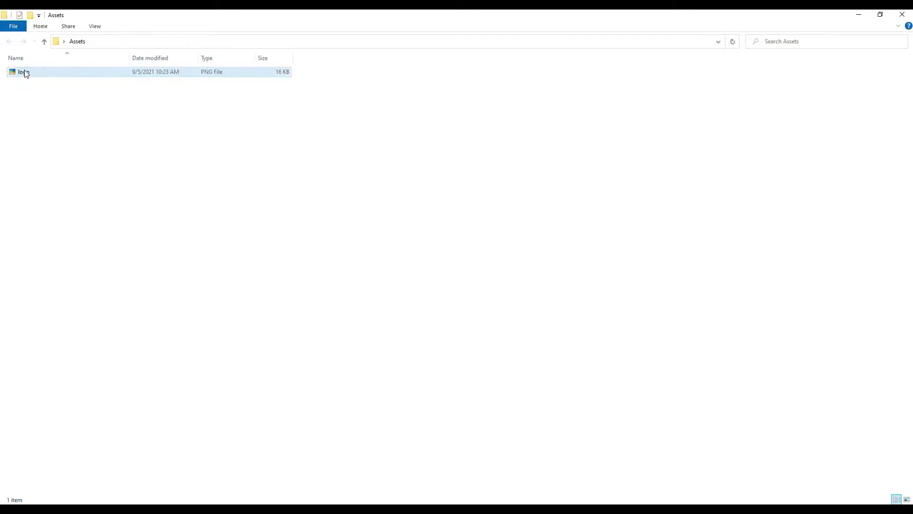
- Drag the WhatsApp logo file from Assets onto the artboard centre below the circles
drag(20, 71, 356, 251)
scroll(388, 286, down, 2)
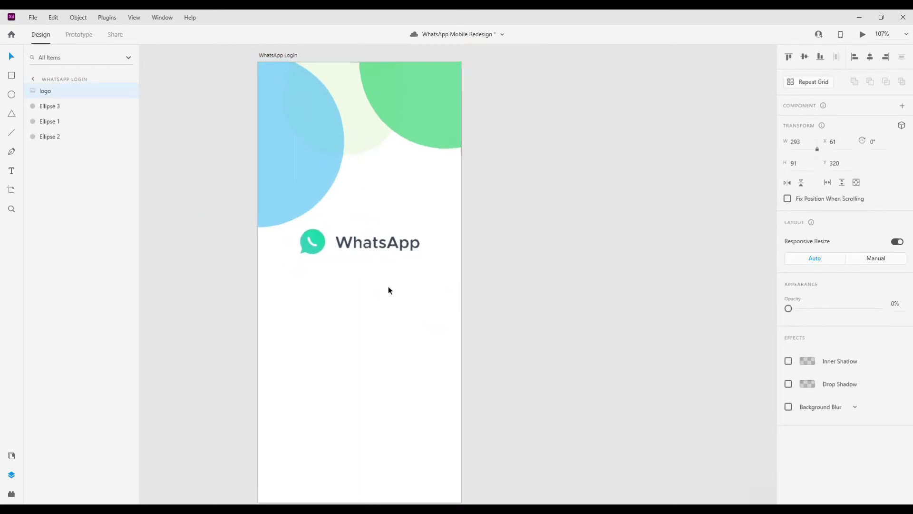
click(386, 309)
scroll(385, 310, up, 2)
scroll(379, 266, down, 1)
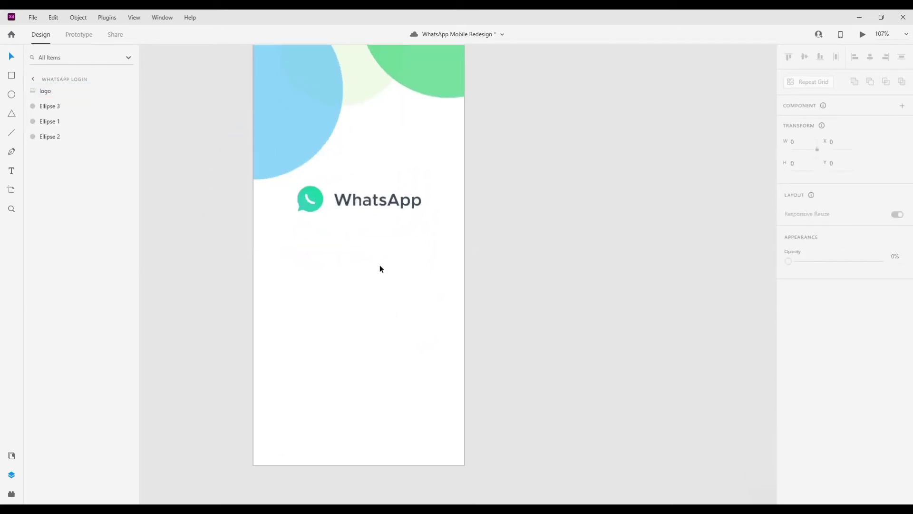
key(t)
click(347, 297)
- Type the heading 'Connect With Hello!' and shrink the logo centred above it
text(Connect Wi)
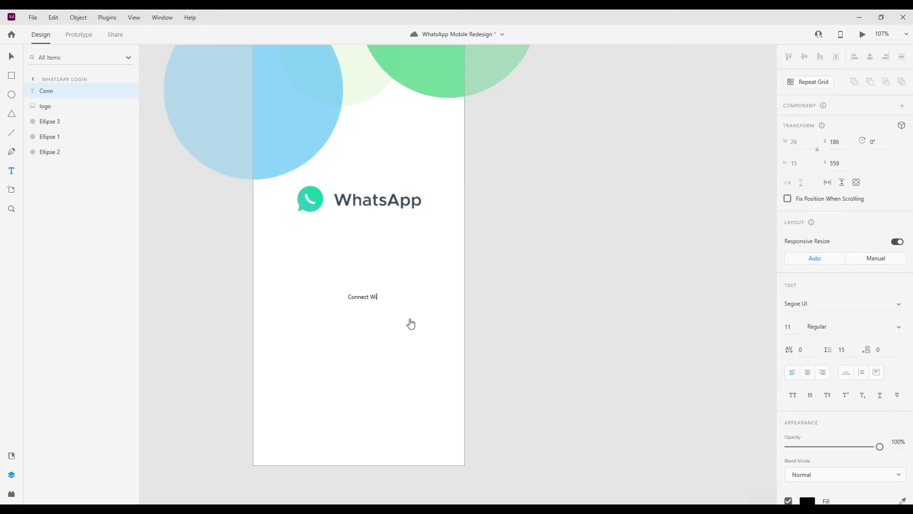
text(th Hello!)
key(Escape)
drag(373, 301, 357, 279)
click(353, 210)
drag(432, 221, 372, 204)
- Set the heading to Poppins size 32 and centre it on the artboard
scroll(372, 209, down, 3)
click(376, 244)
scroll(375, 245, up, 2)
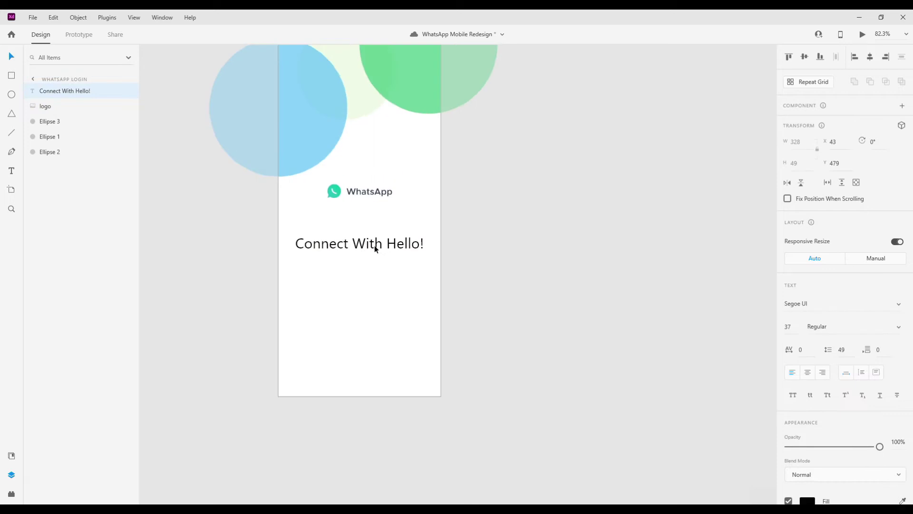
click(789, 327)
text(32)
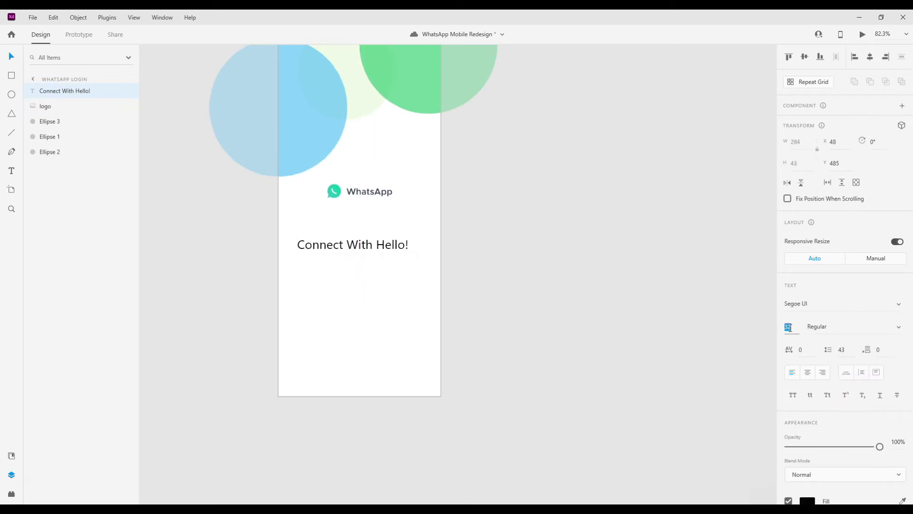
click(870, 57)
click(805, 57)
click(820, 303)
text(p)
key(Return)
drag(370, 226, 364, 225)
scroll(364, 226, up, 3)
- Make the word 'Hello!' in the heading Bold
double_click(388, 223)
double_click(422, 220)
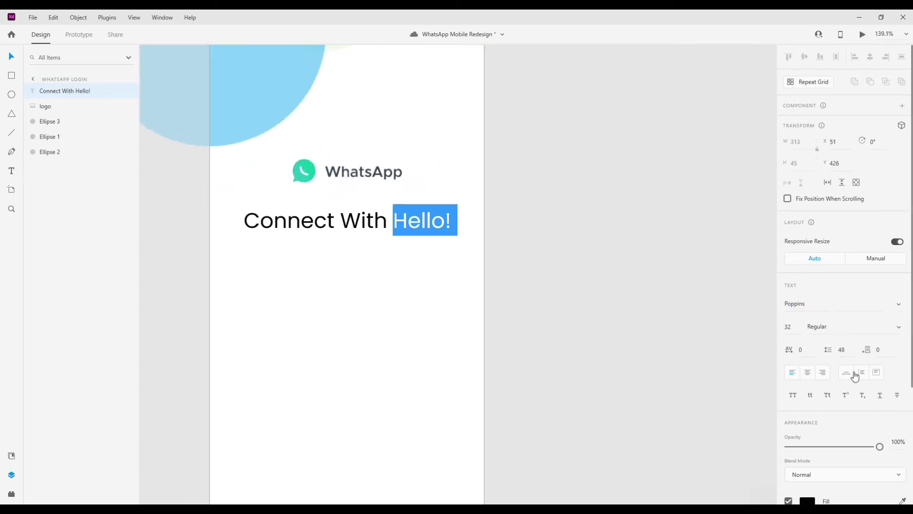
click(849, 326)
text(i)
key(Return)
text(b)
key(Return)
key(Escape)
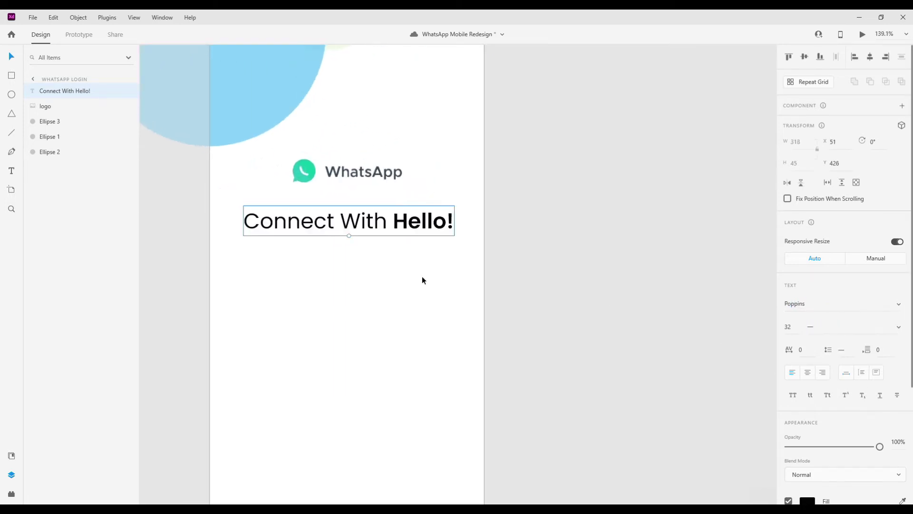
- Colour 'Connect With' grey and save that grey as a swatch
double_click(387, 220)
click(239, 225)
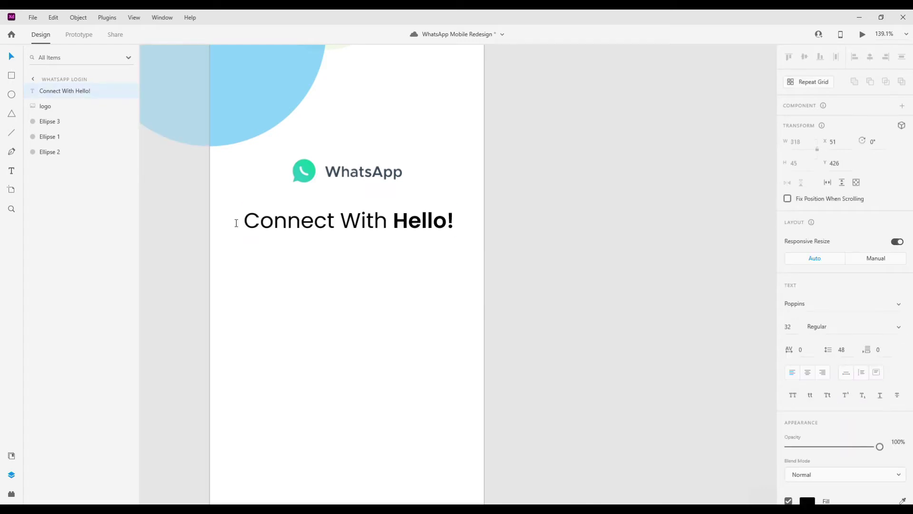
key(ctrl+a)
key(Escape)
click(383, 221)
key(shift+Home)
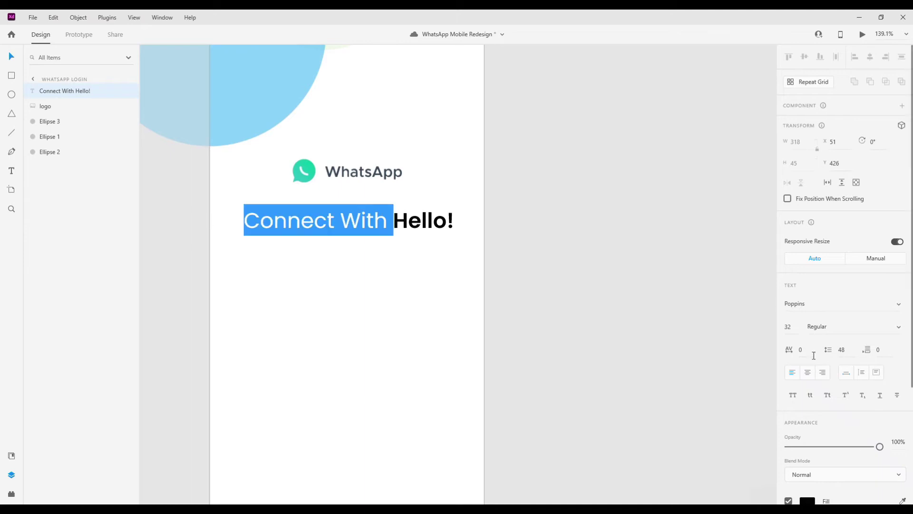
scroll(761, 330, down, 3)
click(807, 343)
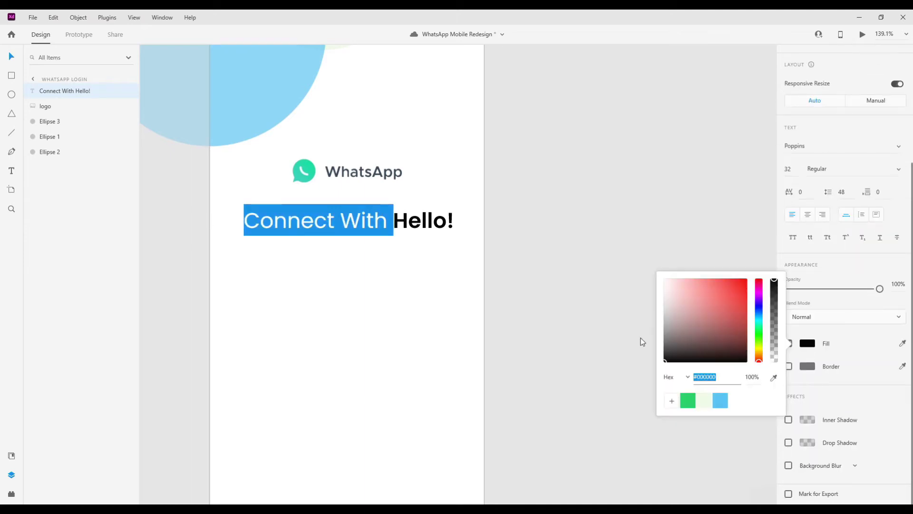
click(672, 400)
click(390, 287)
- Draw a text area below the heading with the Text tool
scroll(386, 267, down, 3)
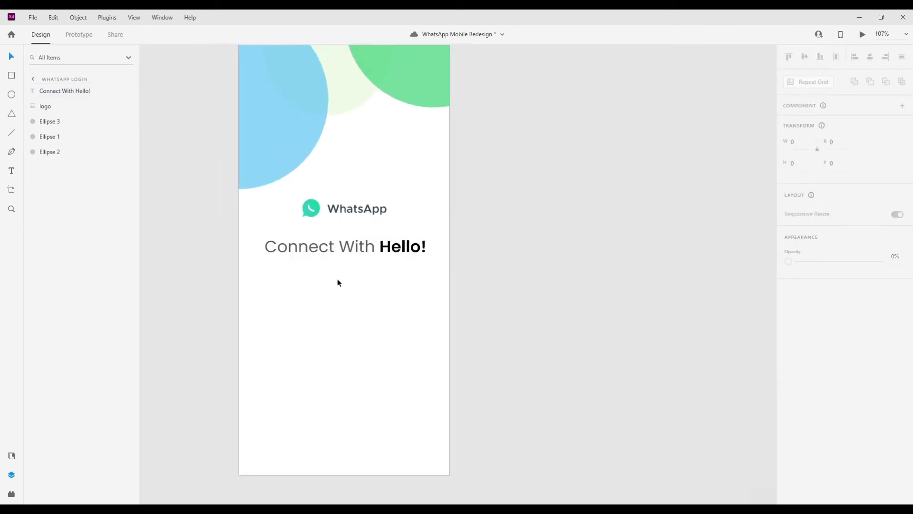
key(ctrl+shift+p)
drag(256, 273, 427, 305)
- Fill a text area below the heading with Lorem Ipsum placeholder text
click(67, 115)
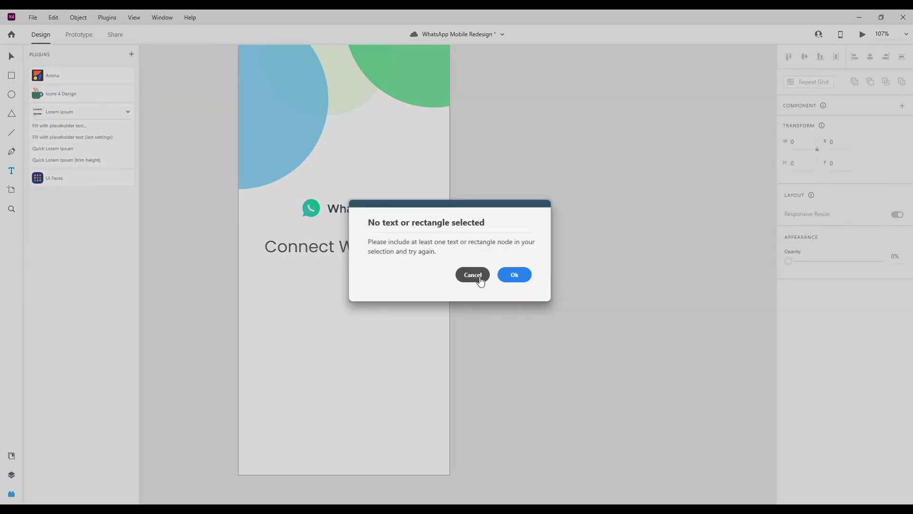
click(477, 276)
drag(262, 274, 434, 306)
click(65, 141)
double_click(358, 290)
- Set the paragraph to size 14, make its box taller, and refill it
click(789, 327)
text(14)
key(Return)
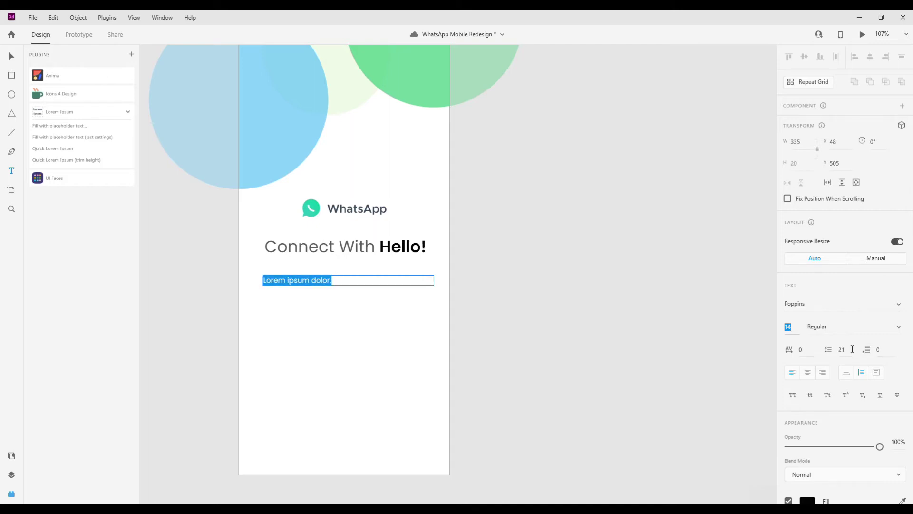
key(Escape)
drag(349, 286, 349, 303)
click(80, 139)
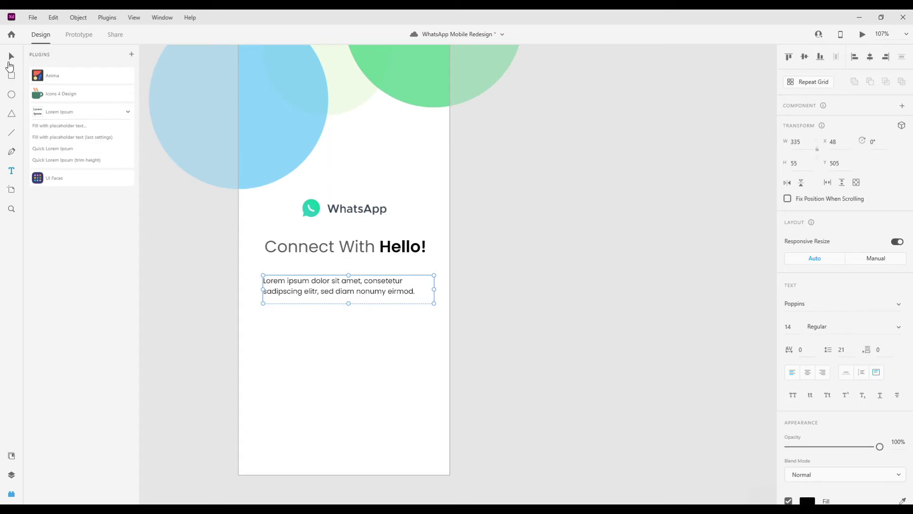
click(12, 474)
- Centre-align the paragraph, move it under the heading, and widen its box evenly
click(808, 372)
drag(349, 294, 352, 265)
click(345, 252)
scroll(356, 340, up, 3)
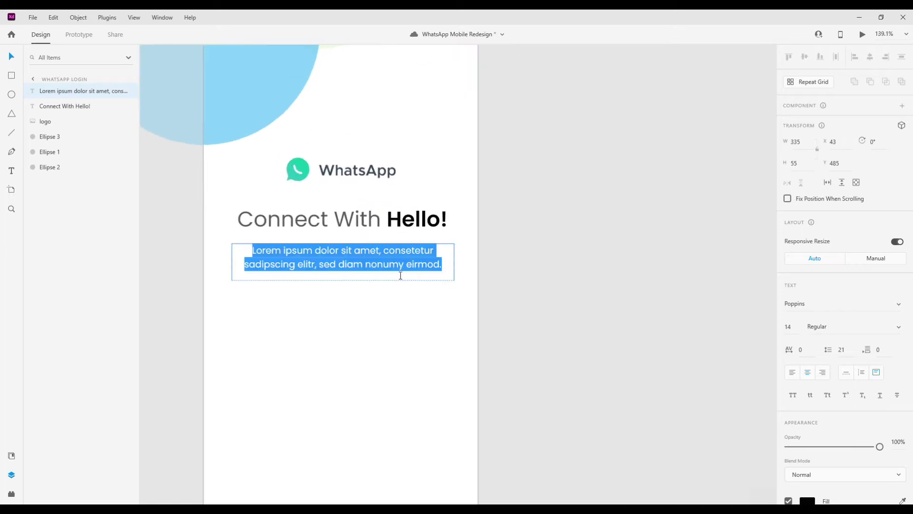
double_click(346, 280)
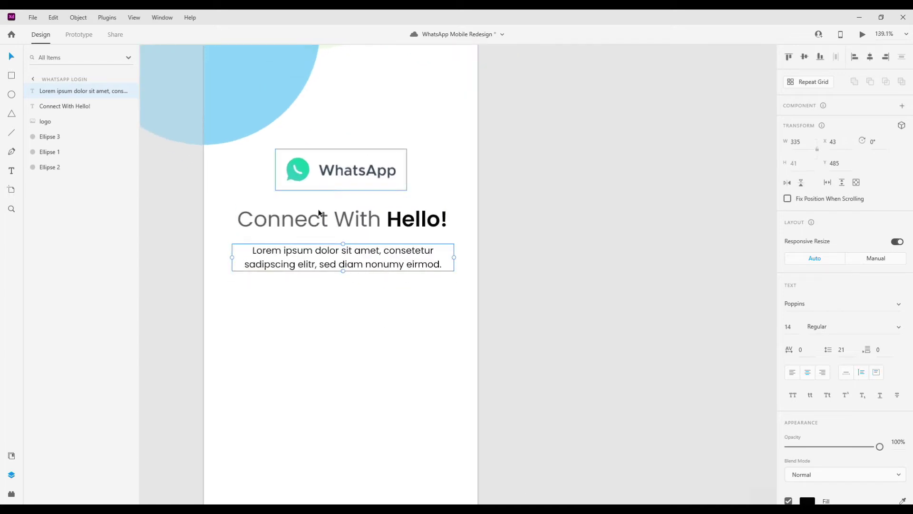
drag(454, 257, 462, 259)
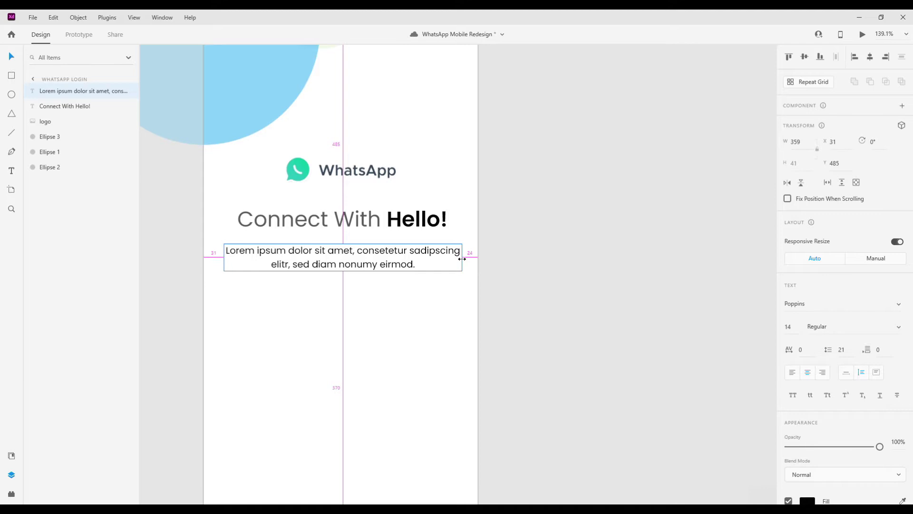
scroll(399, 287, down, 3)
scroll(842, 285, down, 3)
- Set the Lorem paragraph's fill colour to green
click(807, 363)
click(703, 420)
click(360, 270)
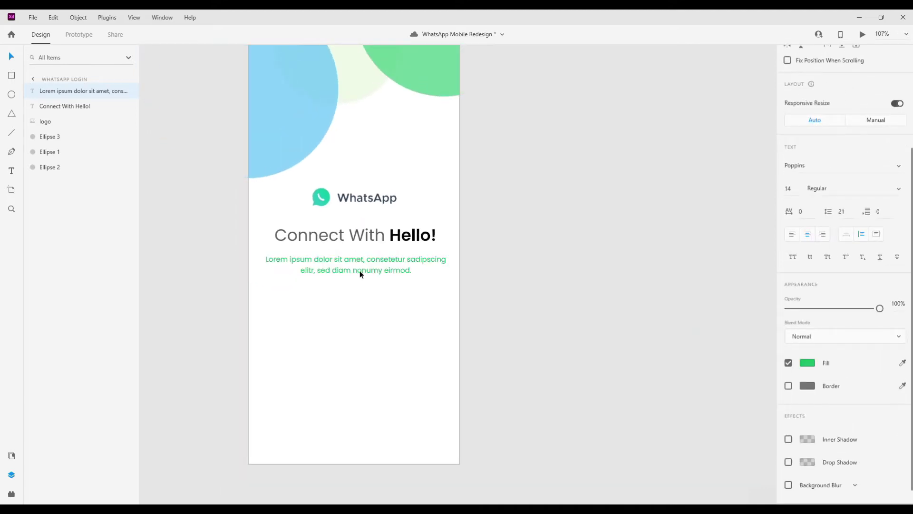
- Group the heading and paragraph, then nudge the group down
scroll(371, 290, down, 2)
drag(377, 304, 328, 251)
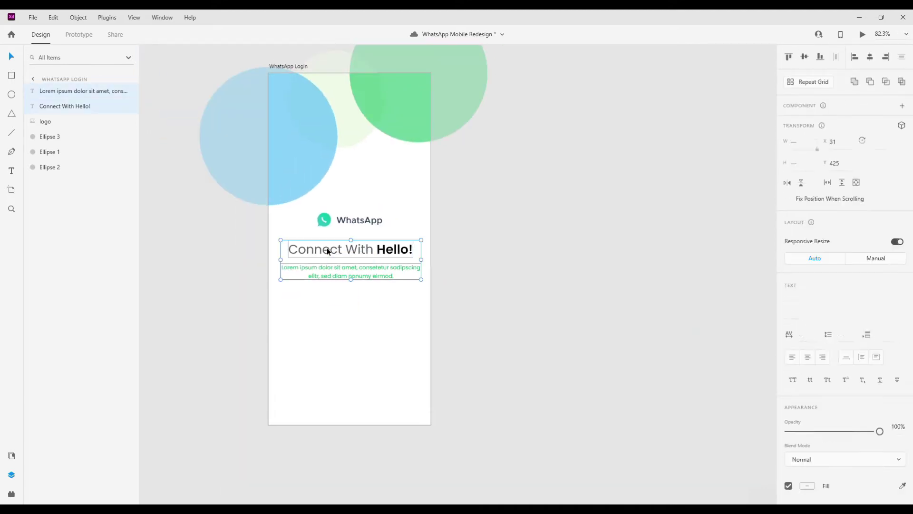
key(ctrl+g)
key(shift+Down)
key(shift+Down)
key(shift+Down)
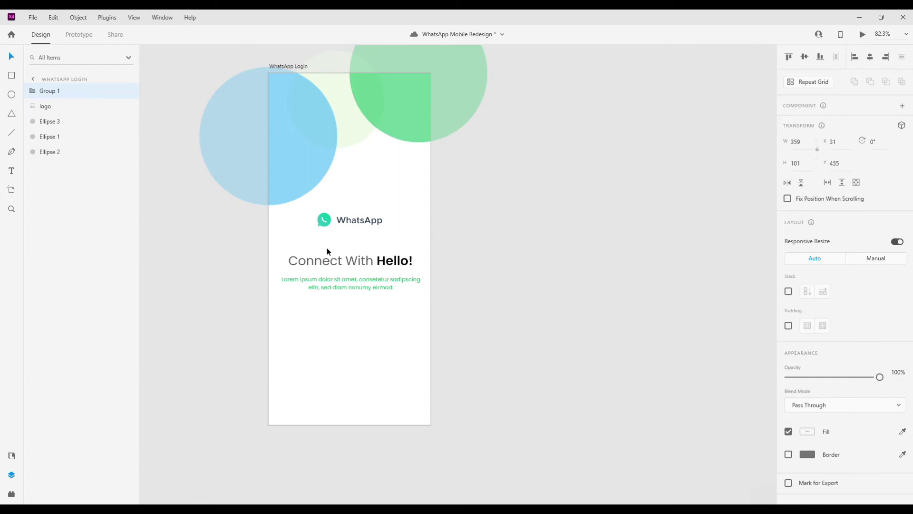
key(shift+Down)
- Draw a 310×61 rectangle below the paragraph near the artboard's bottom
scroll(371, 301, down, 1)
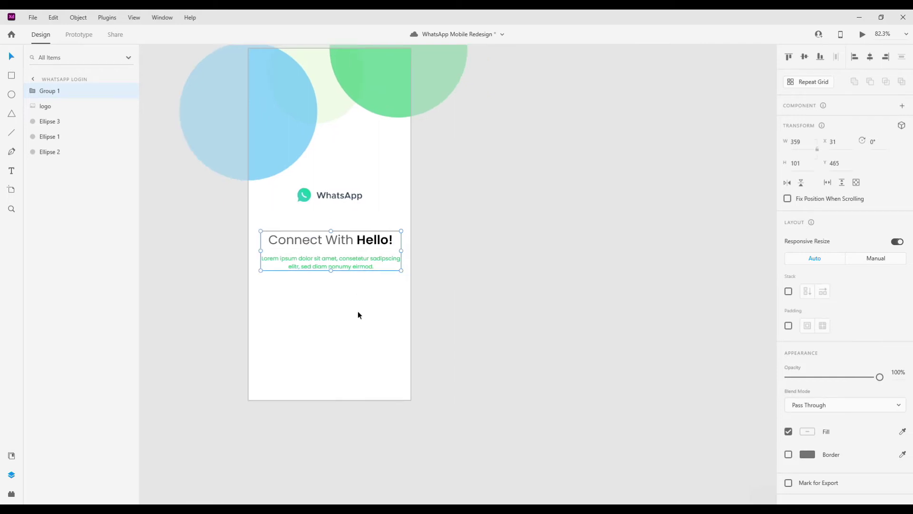
click(12, 75)
mouse_move(270, 297)
mouse_down()
mouse_move(392, 321)
mouse_move(351, 342)
mouse_move(349, 379)
mouse_up()
key(v)
- Resize the rectangle to 292 wide and centre it near the bottom
click(313, 288)
click(319, 253)
key(Tab)
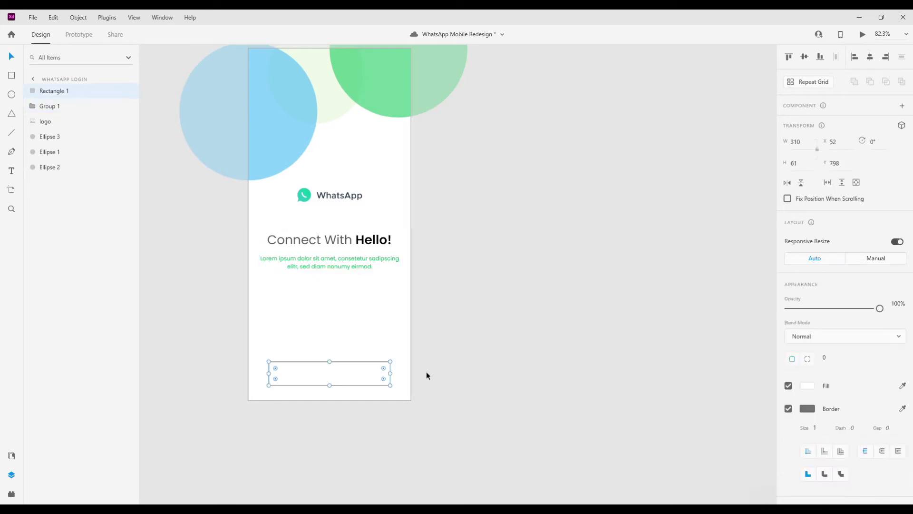
drag(377, 369, 351, 371)
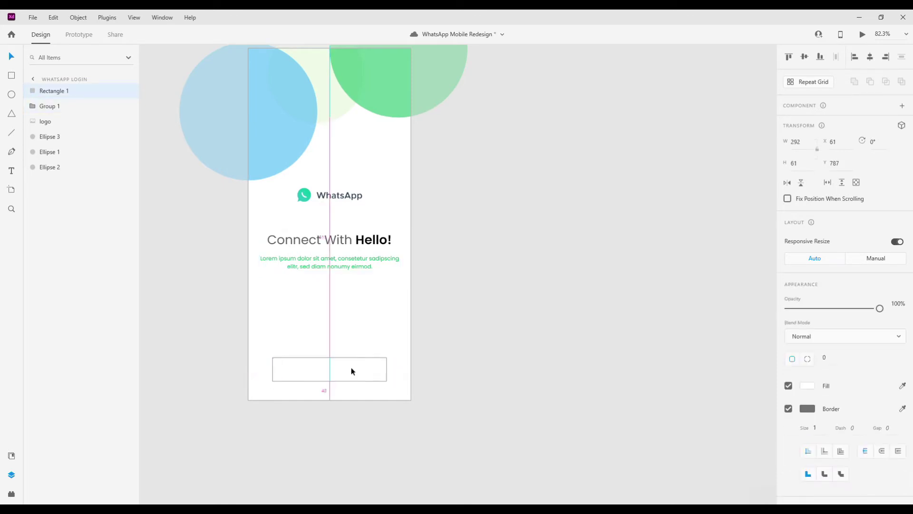
- Remove the rectangle's border, fill it green, and set corner radius 15
click(788, 409)
click(807, 385)
click(705, 452)
click(827, 379)
text(20)
key(Return)
text(15)
key(Return)
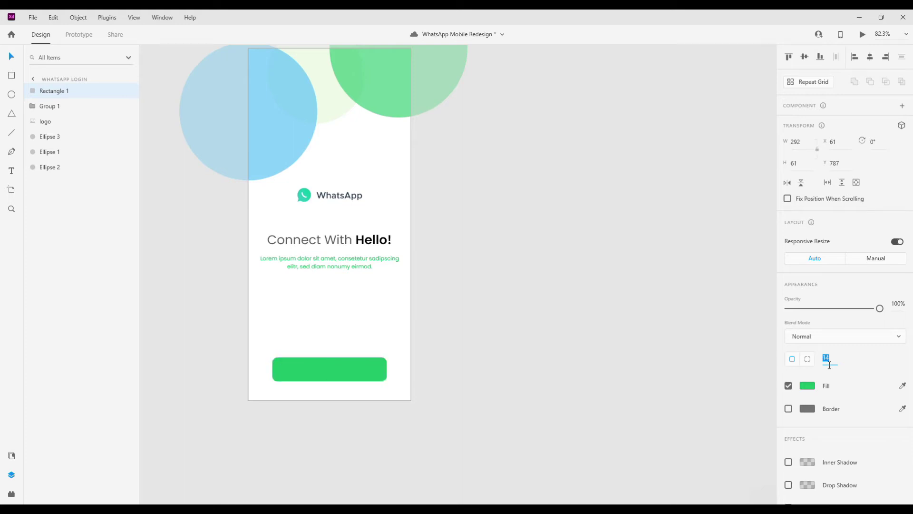
- Start a Login text label on the green button
scroll(352, 345, down, 2)
click(472, 315)
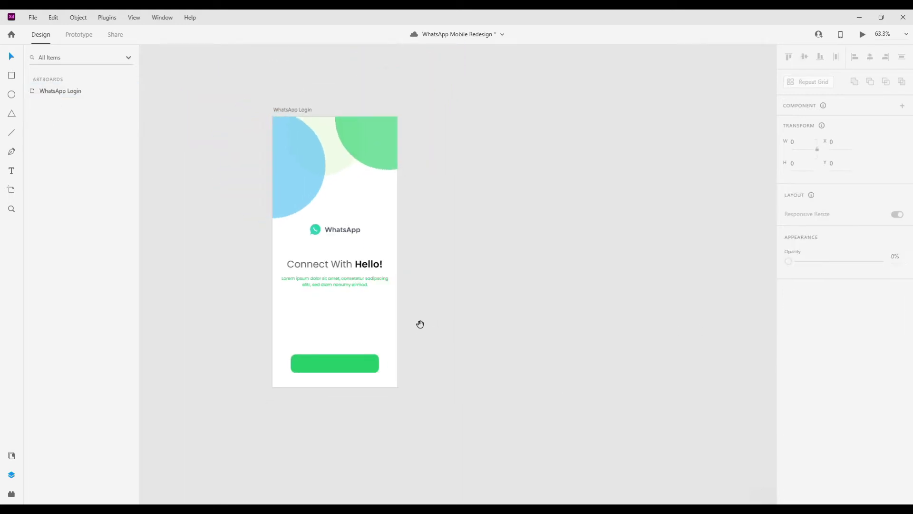
click(341, 224)
click(340, 371)
scroll(340, 371, up, 3)
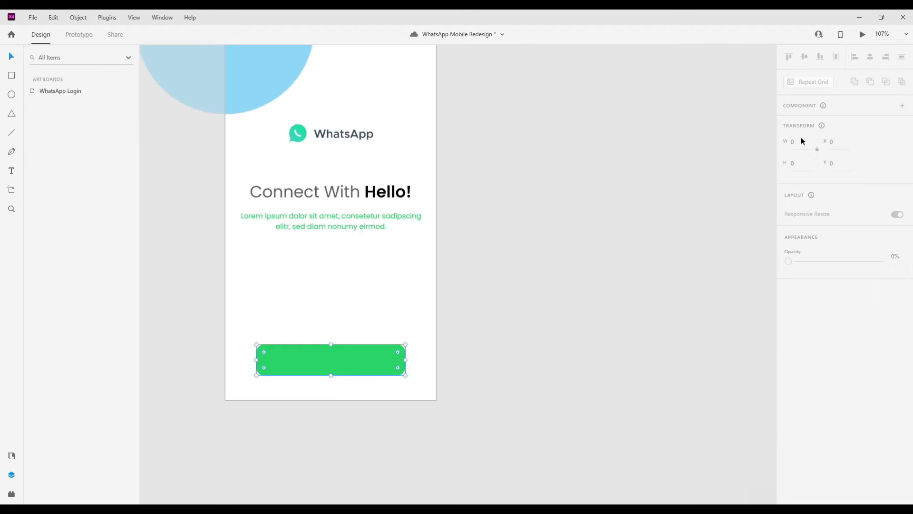
key(t)
click(303, 364)
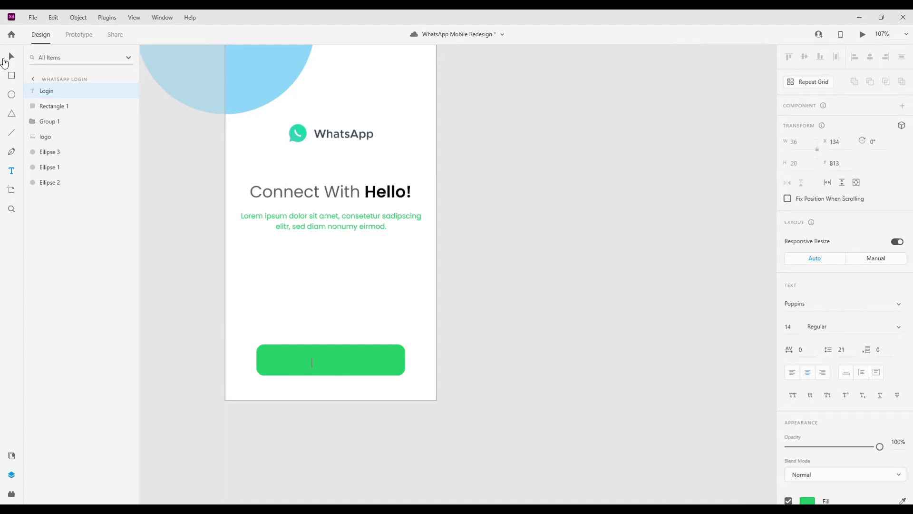
- Make the Login label white and centre it on the green button
scroll(813, 361, down, 3)
click(809, 359)
drag(675, 314, 638, 281)
click(307, 361)
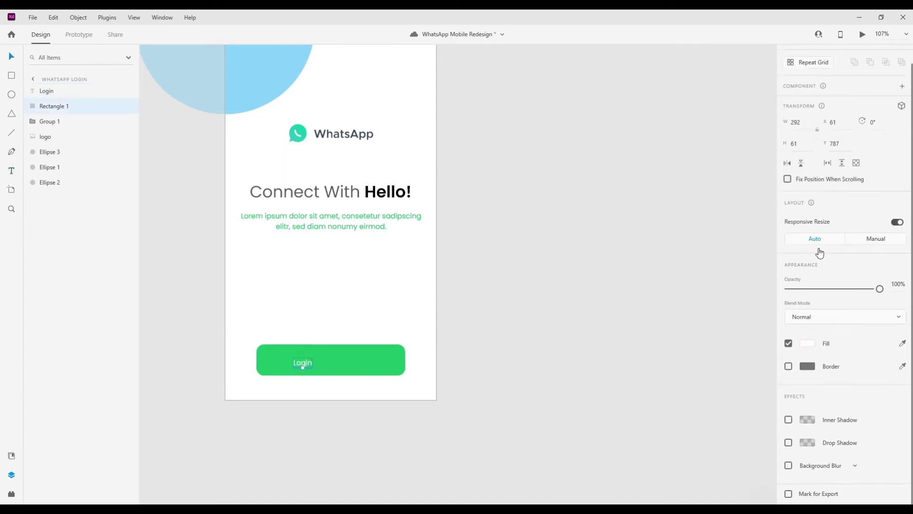
click(790, 308)
drag(303, 364, 332, 360)
click(408, 375)
- Group the Login label with the button rectangle and move the group up to Y 746
click(344, 364)
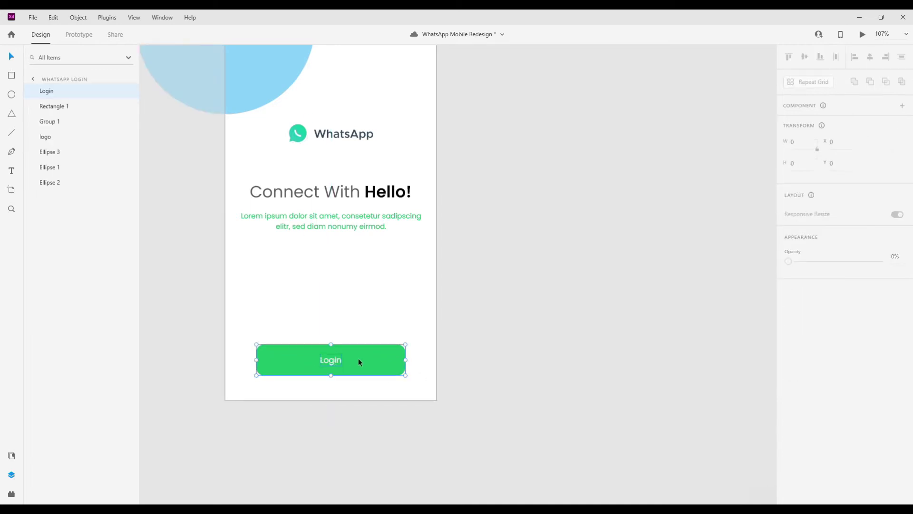
shift+click(358, 358)
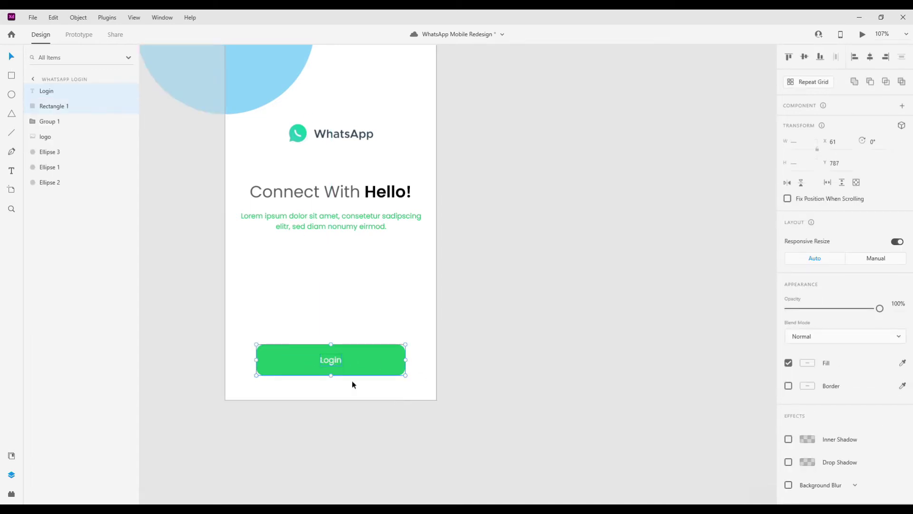
click(397, 347)
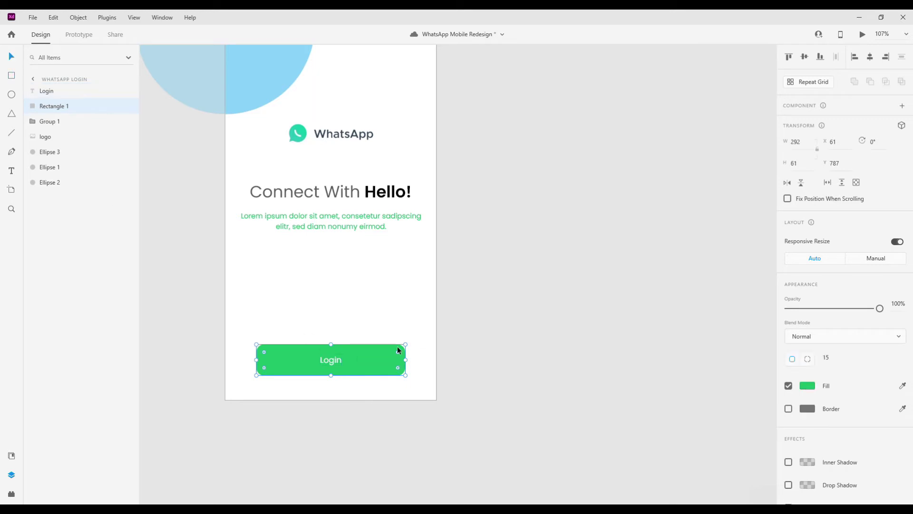
key(Escape)
click(374, 358)
key(ctrl+g)
drag(368, 353, 331, 367)
- Change the Login label's fill to the dark grey swatch
double_click(333, 342)
scroll(837, 285, down, 3)
click(807, 343)
click(685, 405)
click(331, 371)
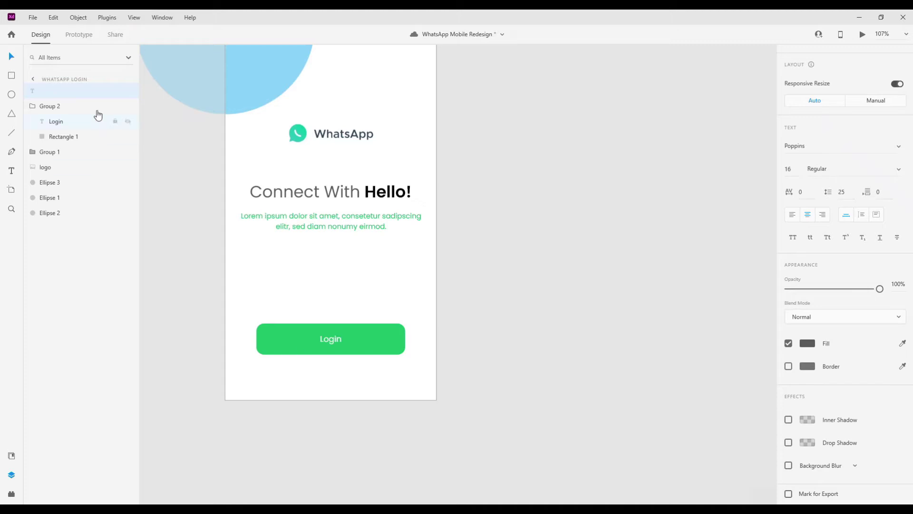
- Add a text label below the Login button reading Cancel, fixing the 'Cancle' typo
click(326, 341)
click(326, 380)
key(t)
click(302, 379)
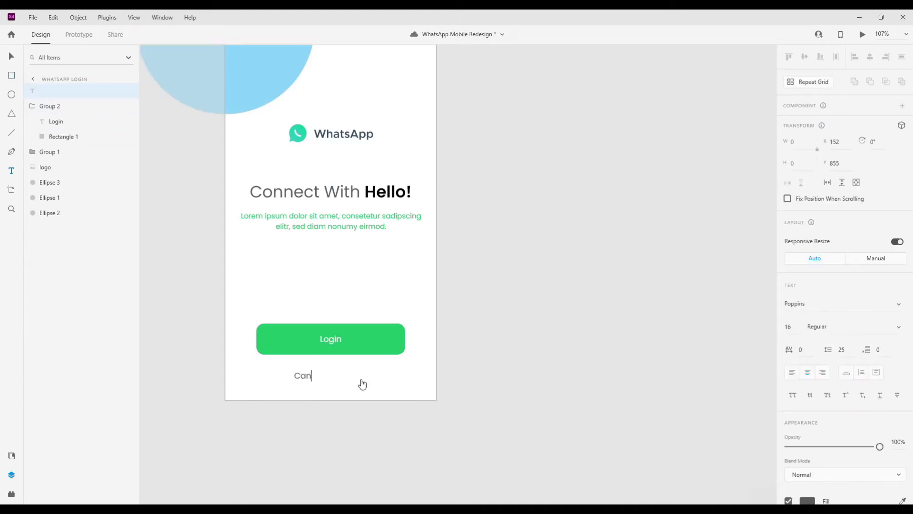
text(Cancle)
key(Escape)
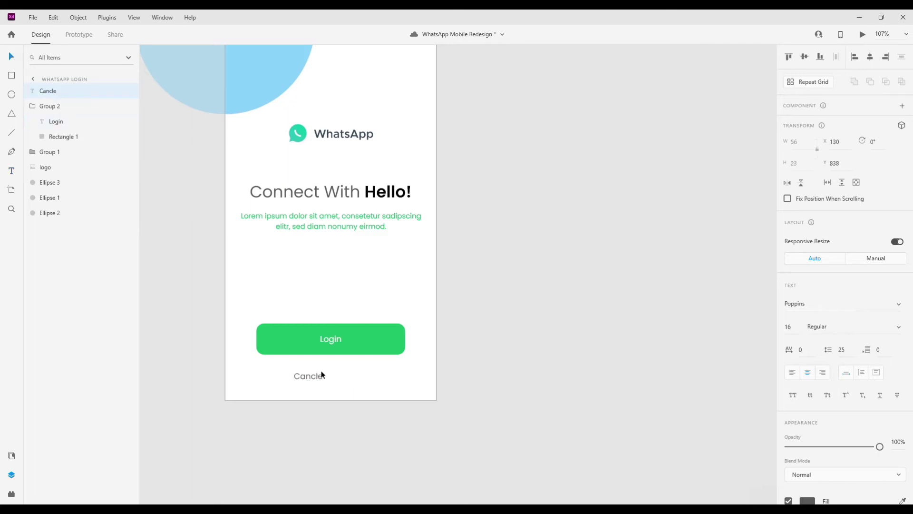
key(Right)
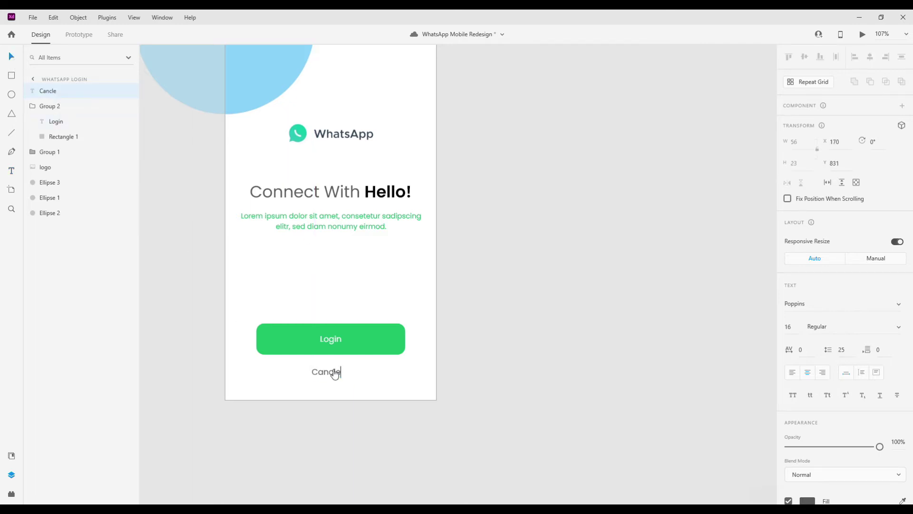
key(Escape)
- Centre the Cancel label on the artboard and save the document
drag(321, 378, 327, 376)
click(563, 430)
key(ctrl+s)
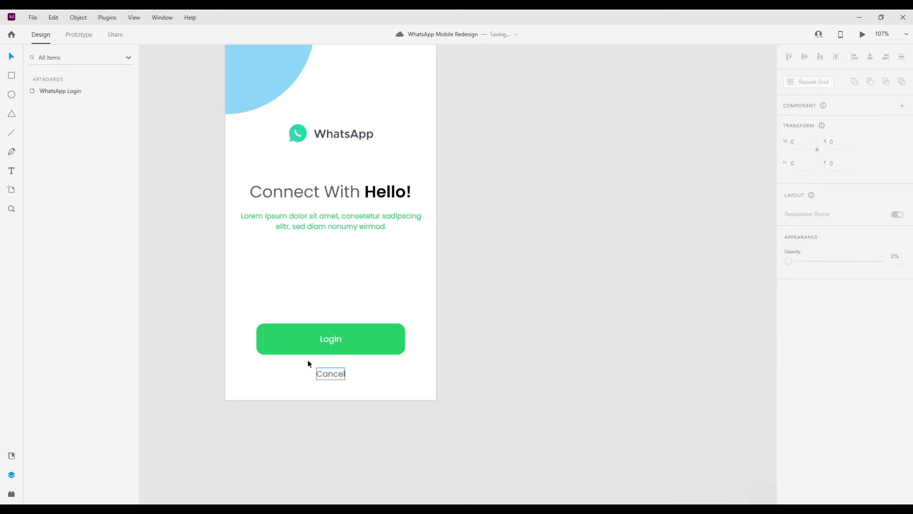
- Draw an underline beneath the Cancel label
click(320, 372)
scroll(329, 356, up, 4)
scroll(331, 341, up, 4)
drag(272, 332, 379, 332)
- Group Cancel with its underline, set opacity to 63%, and nudge it up slightly
click(808, 362)
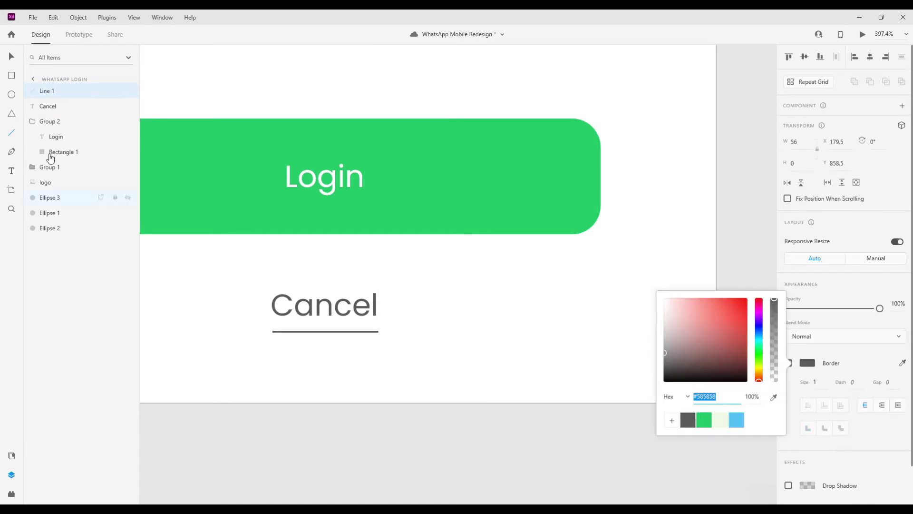
shift+click(315, 291)
key(ctrl+g)
click(846, 375)
key(ctrl+0)
drag(338, 300, 335, 298)
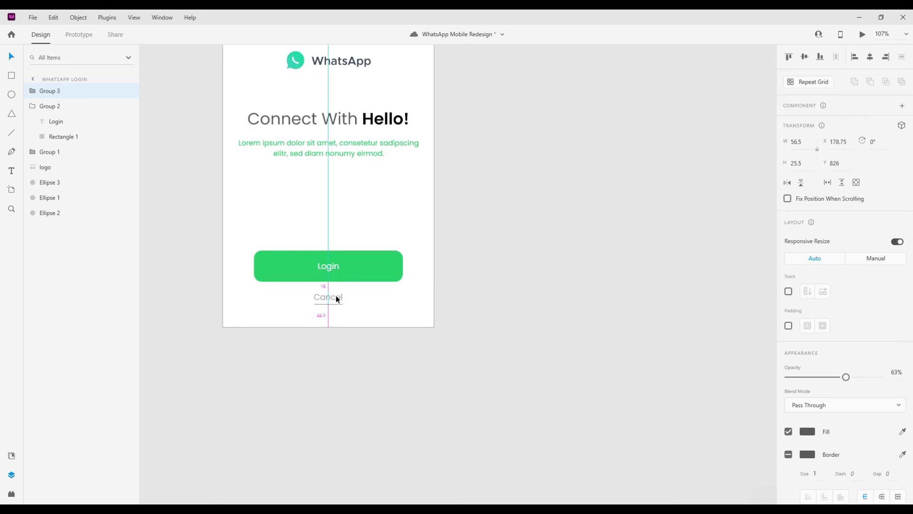
scroll(376, 305, down, 5)
key(Escape)
- Preview the login screen, then duplicate the artboard as WhatsApp Home
click(862, 34)
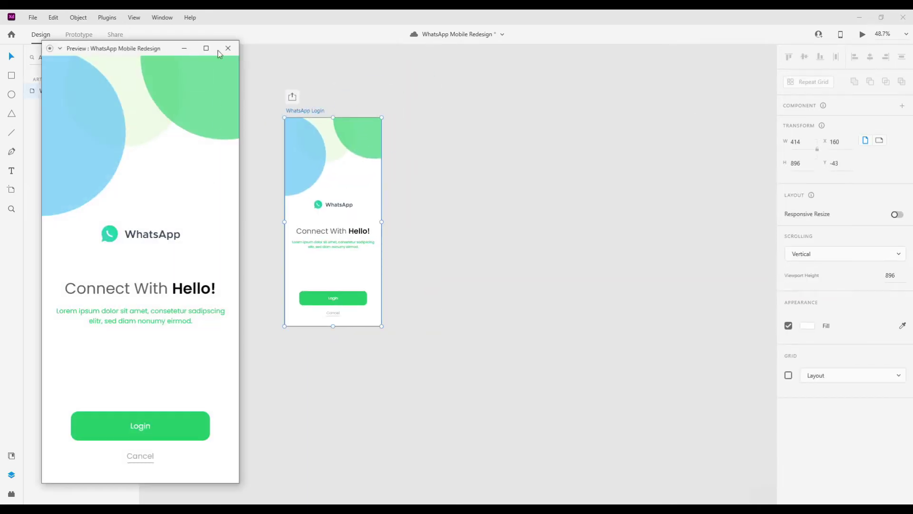
click(225, 55)
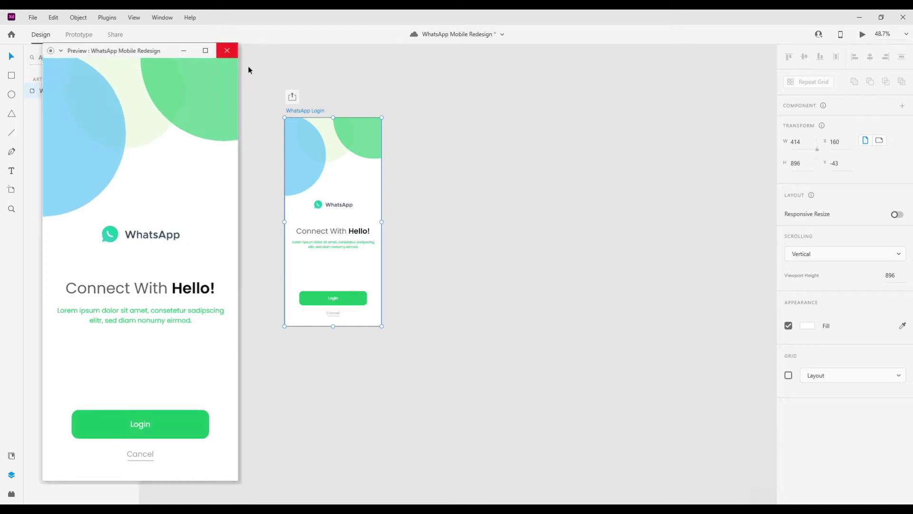
alt+drag(245, 116, 372, 113)
double_click(373, 113)
key(BackSpace)
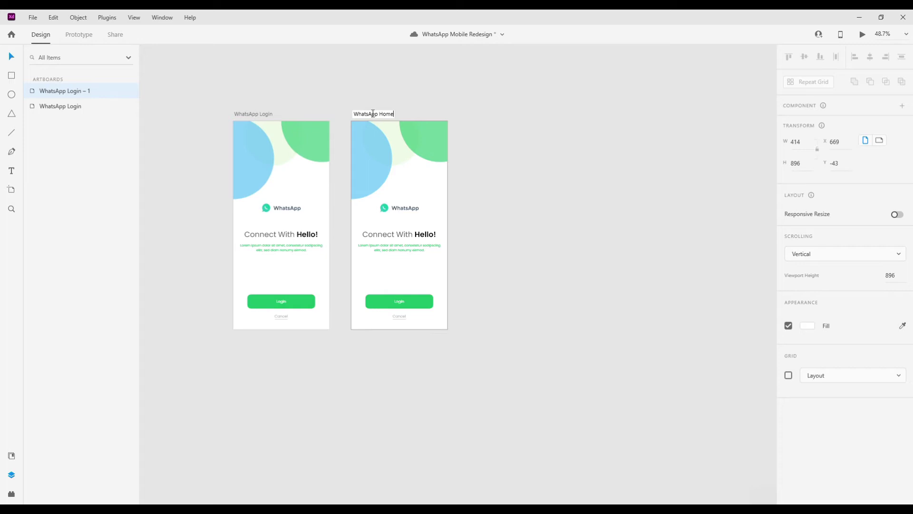
text(Home)
key(Return)
- Delete all copied login content from the WhatsApp Home artboard
click(373, 132)
key(ctrl+a)
key(Delete)
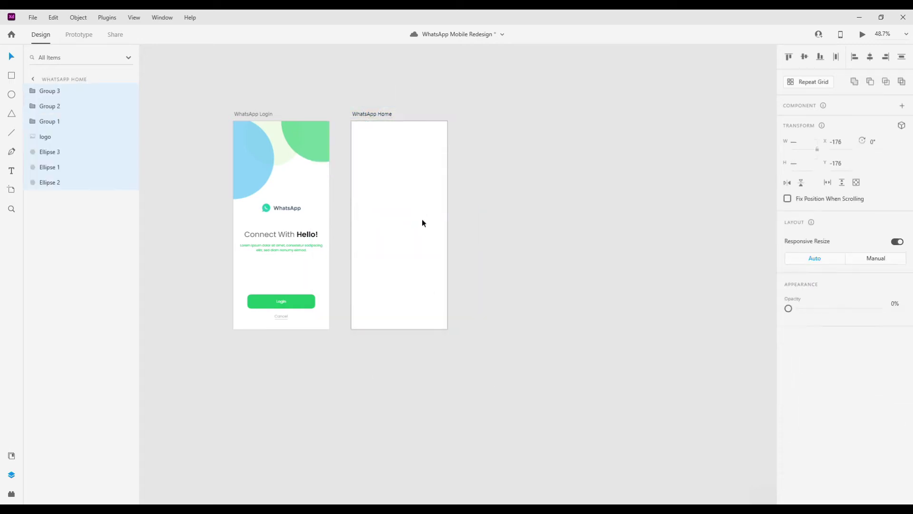
ctrl+scroll(373, 159, up, 2)
- Draw a 52×52 circle at X 32, Y 44 in the artboard's top-left
key(e)
ctrl+scroll(399, 157, up, 2)
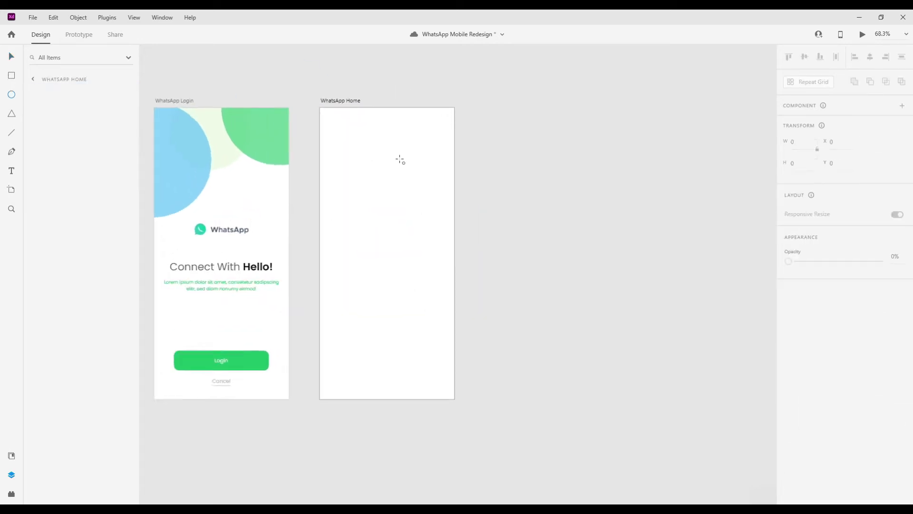
drag(316, 114, 336, 134)
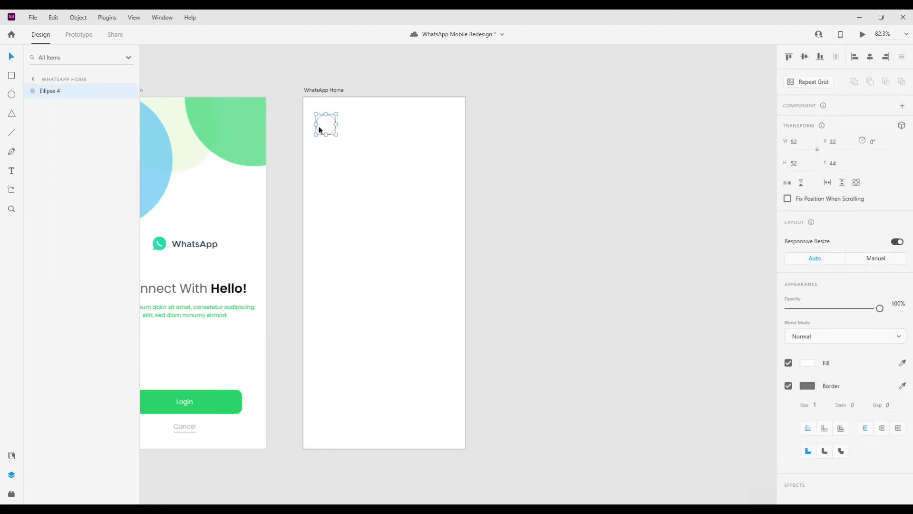
- Remove the circle's border and fill it with a face photo from UI Faces
click(789, 387)
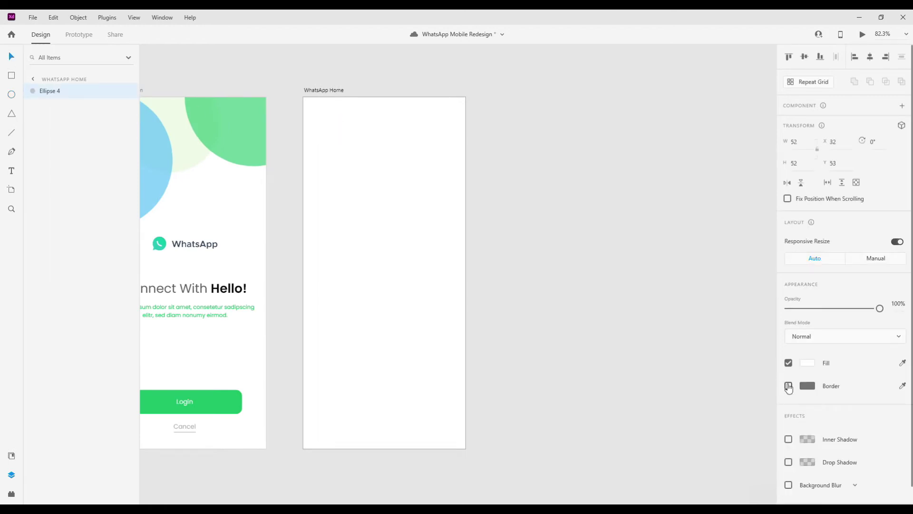
click(11, 496)
click(127, 113)
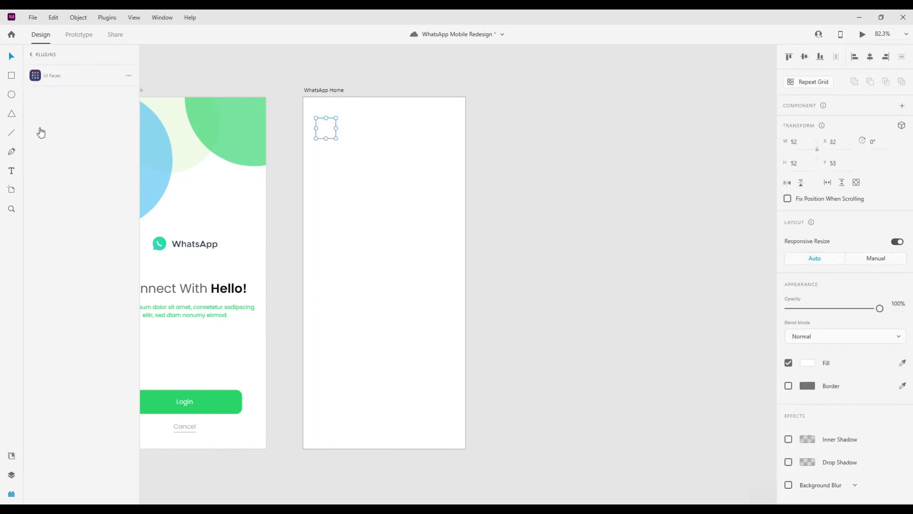
click(116, 431)
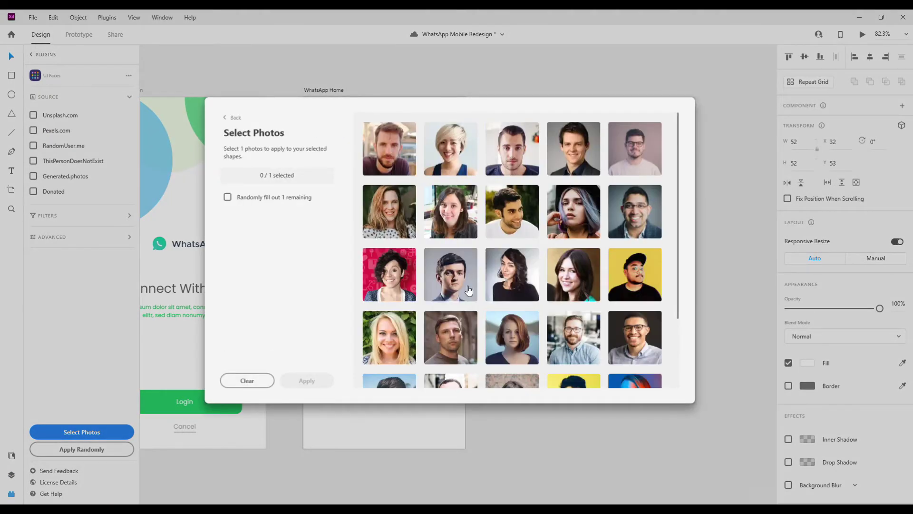
scroll(608, 369, down, 2)
click(397, 313)
click(314, 382)
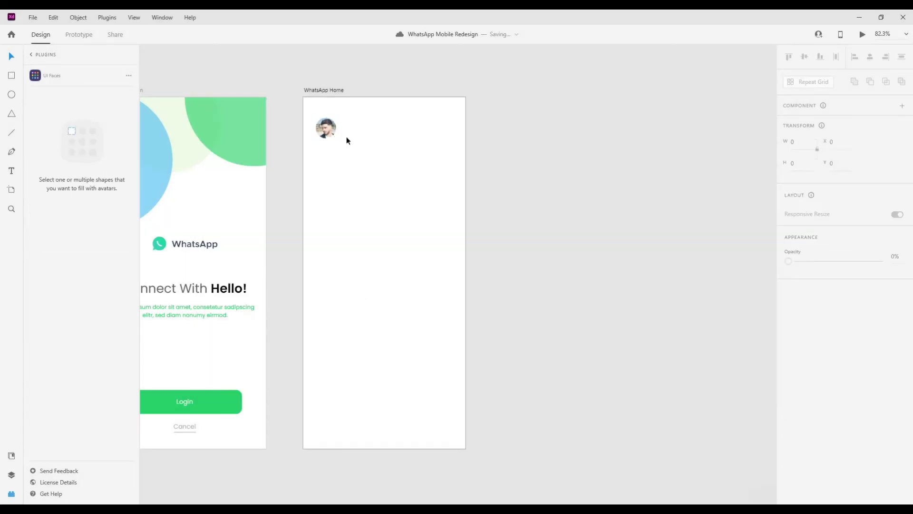
- Add a 'Hi' greeting beside the avatar and duplicate it below as the name line
scroll(347, 134, up, 1)
key(t)
click(344, 115)
text(Hi)
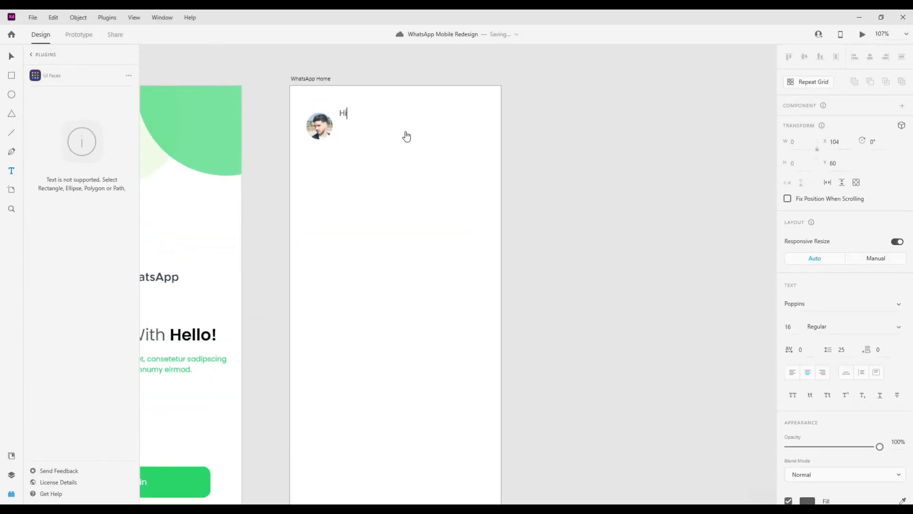
key(Escape)
drag(351, 118, 348, 134)
scroll(353, 125, up, 2)
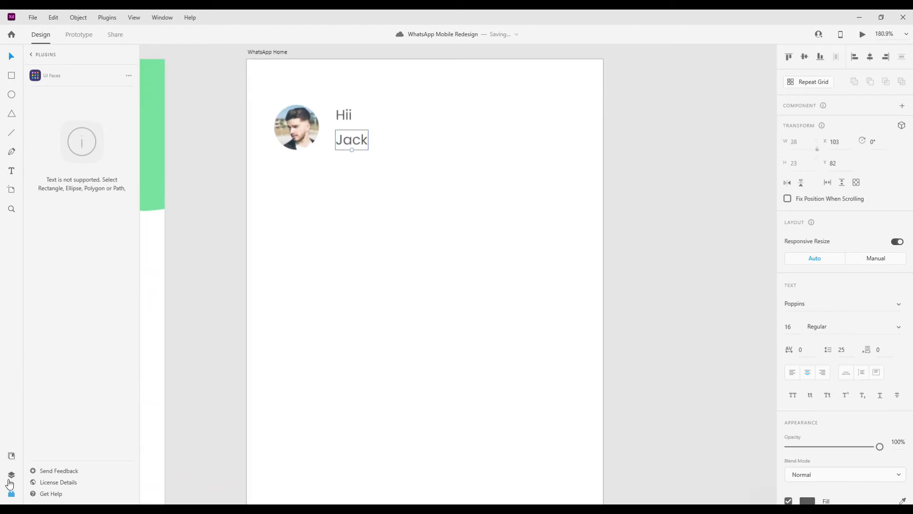
click(32, 56)
click(70, 98)
- Insert a hand icon from Icons 4 Design and place it beside Hii
text(hand)
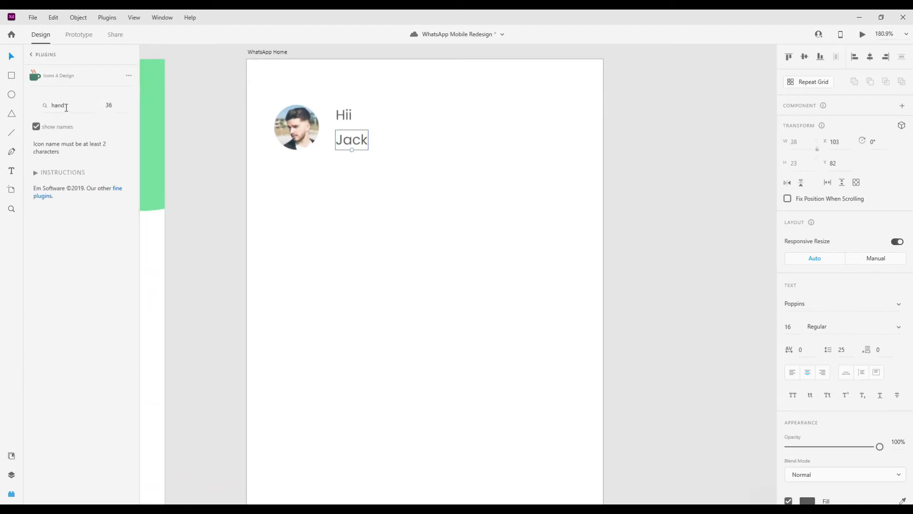
scroll(65, 260, down, 3)
scroll(72, 271, down, 1)
click(64, 367)
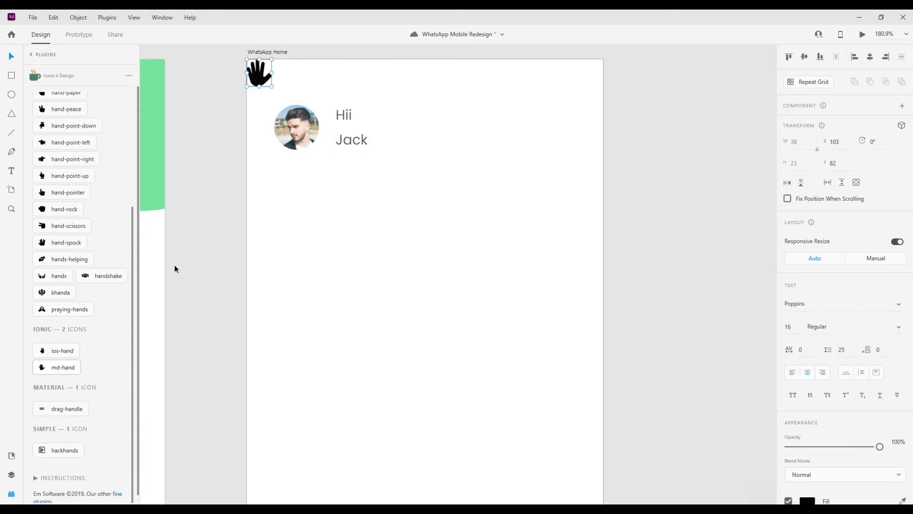
click(61, 352)
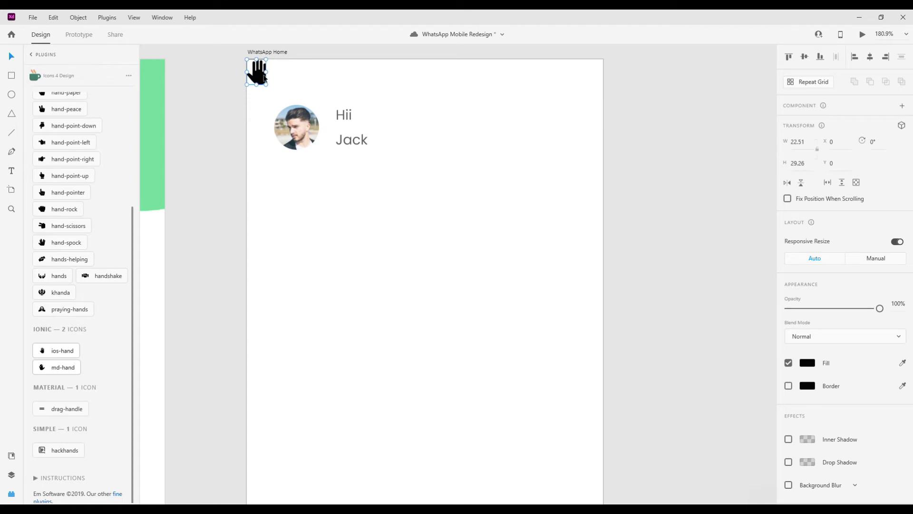
drag(258, 71, 379, 118)
- Colour the hand icon yellow #F6D91C, tilt it, and flip it horizontally
click(807, 363)
click(759, 375)
click(739, 311)
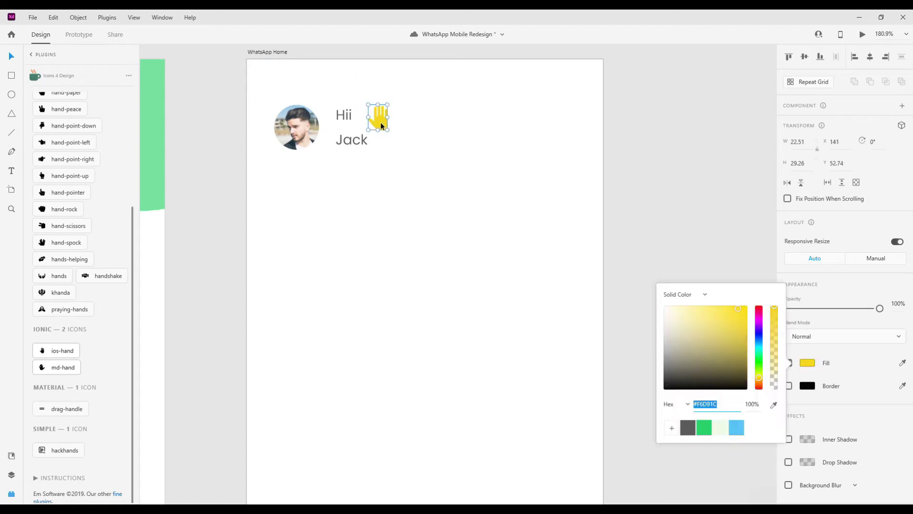
scroll(381, 122, up, 2)
drag(395, 97, 367, 111)
click(787, 183)
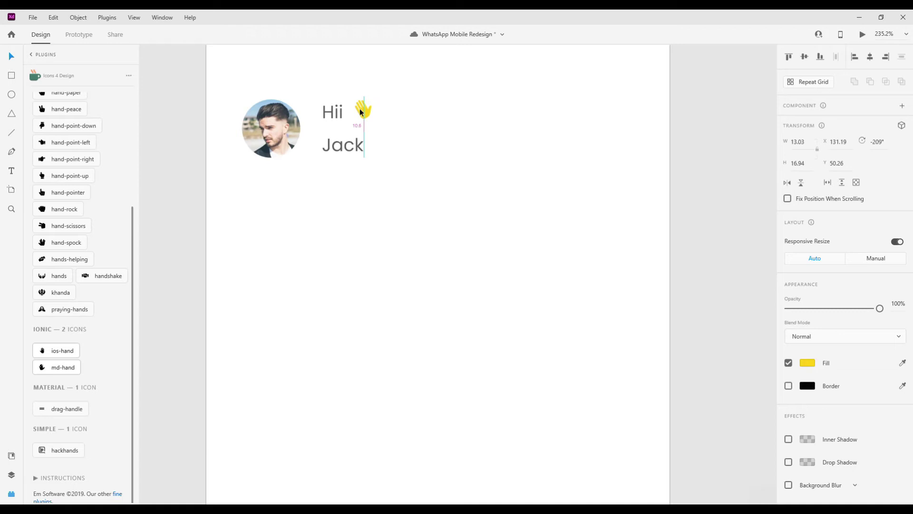
- Set the name line to Poppins Medium with a #000000 fill
scroll(371, 164, down, 2)
click(353, 154)
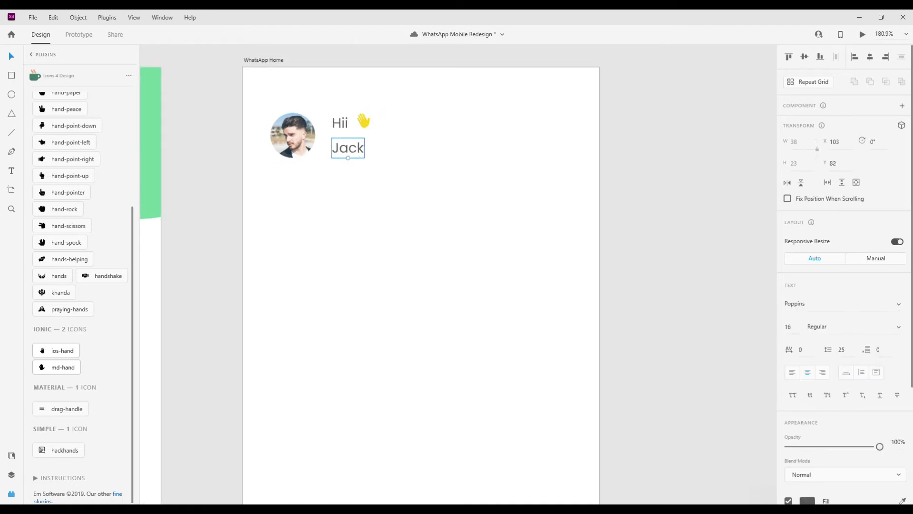
text(Medium)
key(Return)
scroll(837, 333, down, 3)
click(807, 343)
text(000000)
key(Return)
click(346, 148)
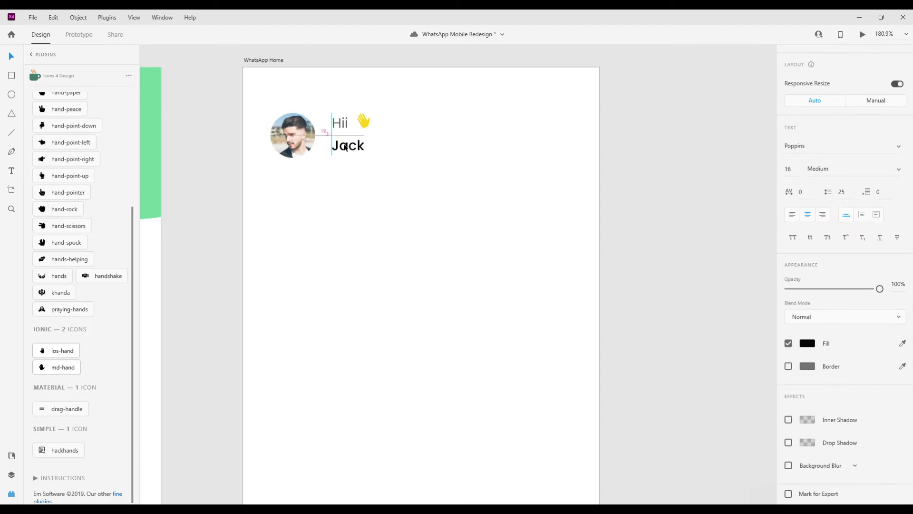
- Select the hand icon together with Hii, then clear the selection
click(358, 125)
shift+click(338, 124)
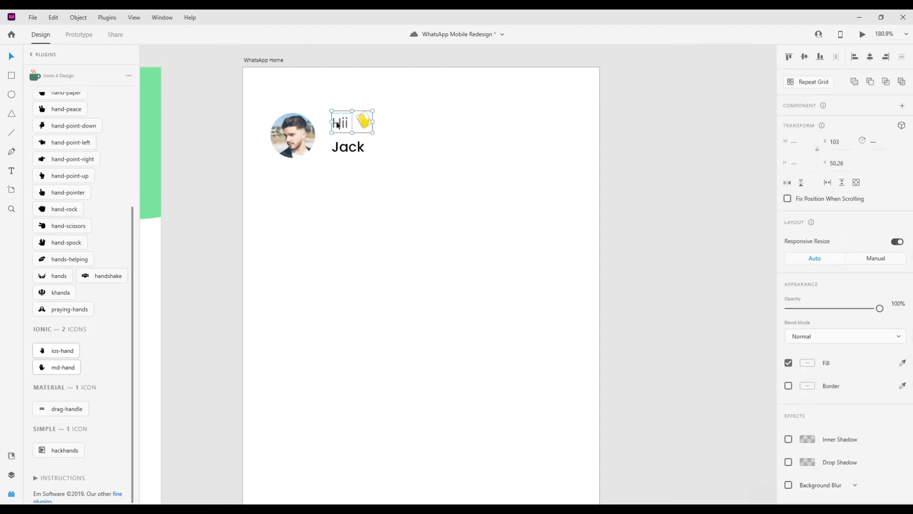
click(371, 164)
scroll(403, 178, right, 1)
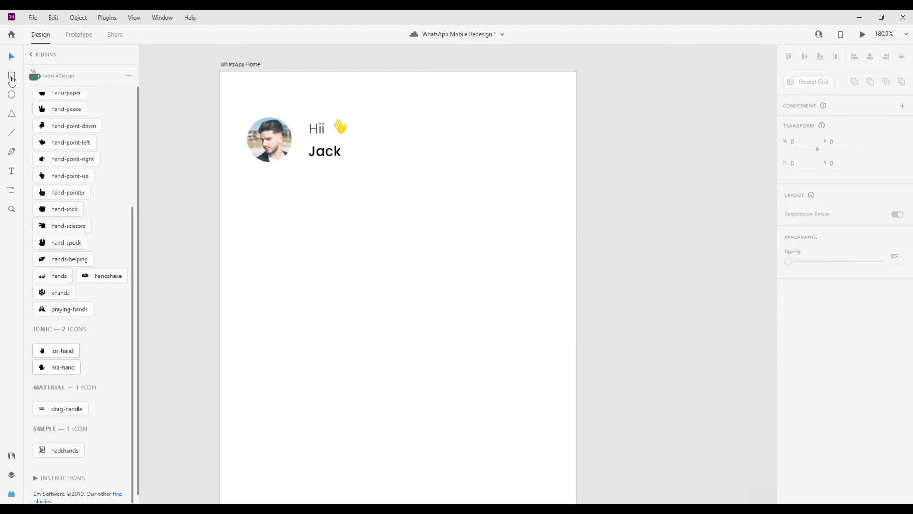
- Add a second 41×41 square with lighter border and 20 corner radius near the right edge
drag(377, 116, 421, 176)
click(11, 56)
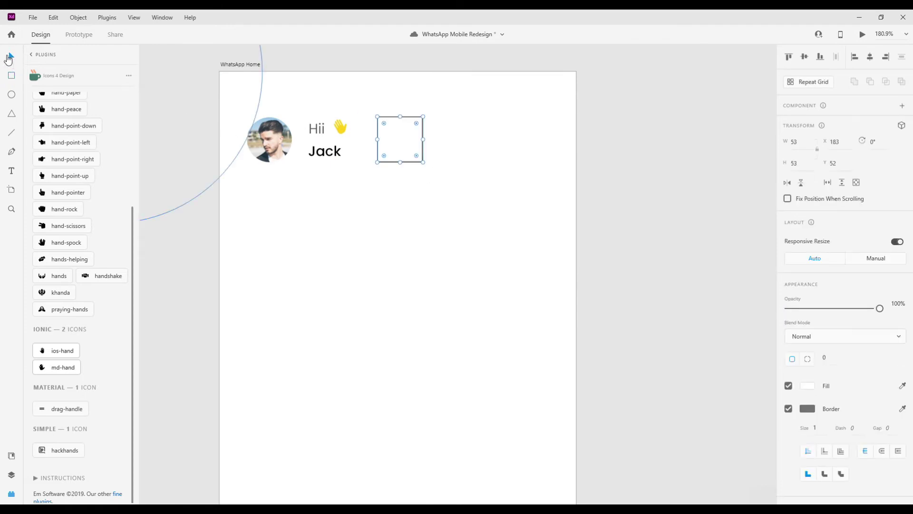
drag(423, 163, 394, 140)
scroll(781, 263, down, 3)
click(803, 339)
drag(774, 276, 799, 294)
click(825, 288)
text(20)
key(Return)
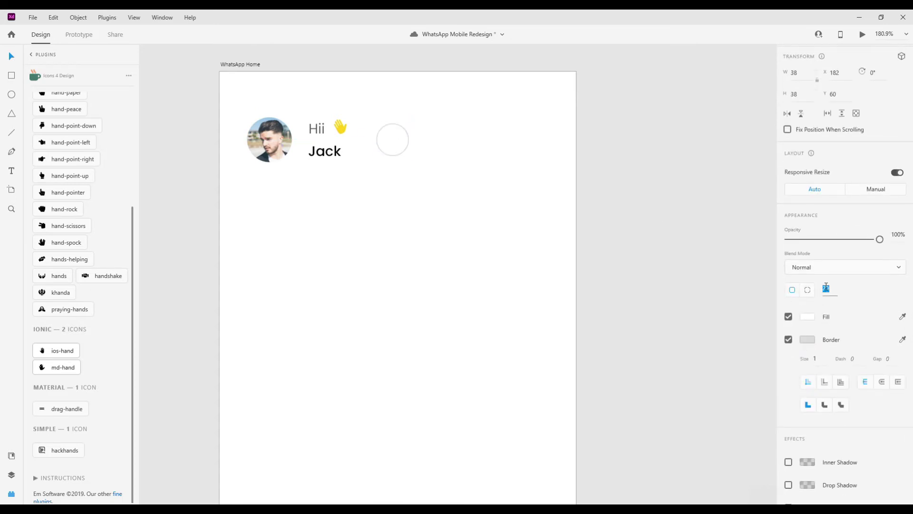
drag(401, 143, 543, 142)
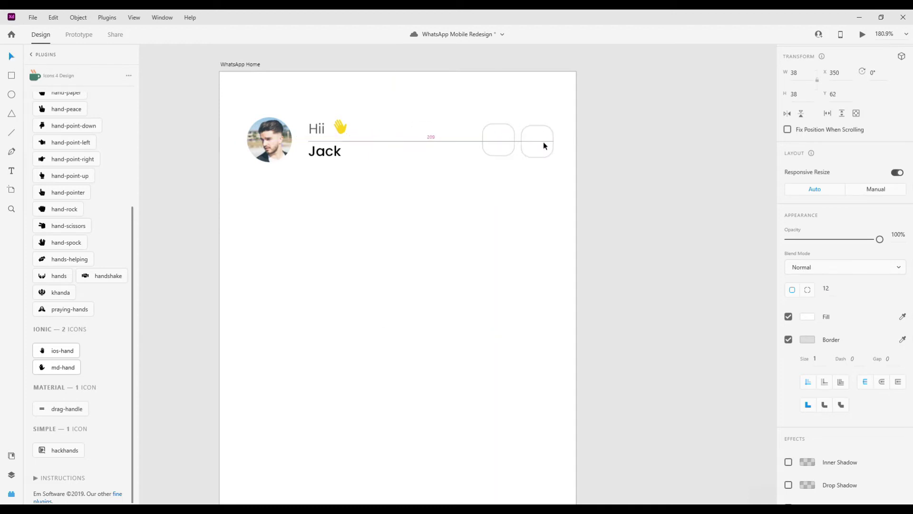
- Nudge the avatar and greeting left toward the margin
drag(233, 104, 347, 166)
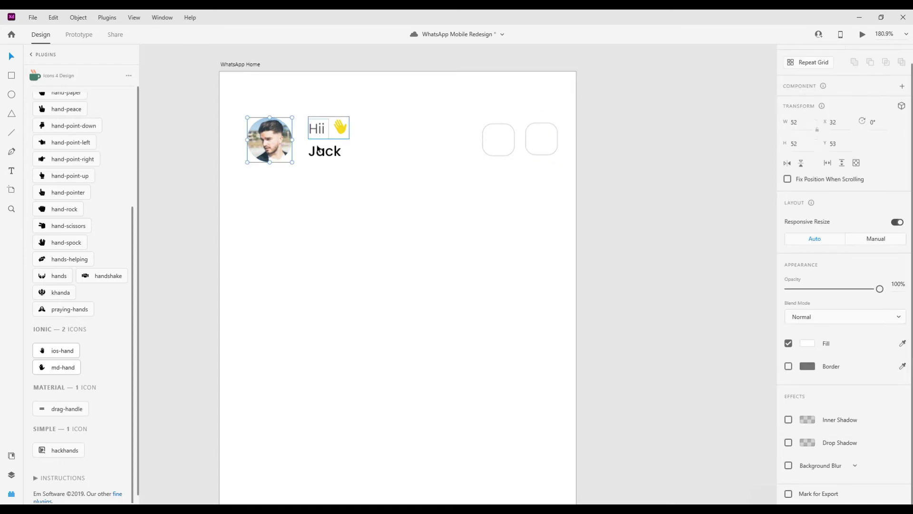
key(shift+Left)
key(Left)
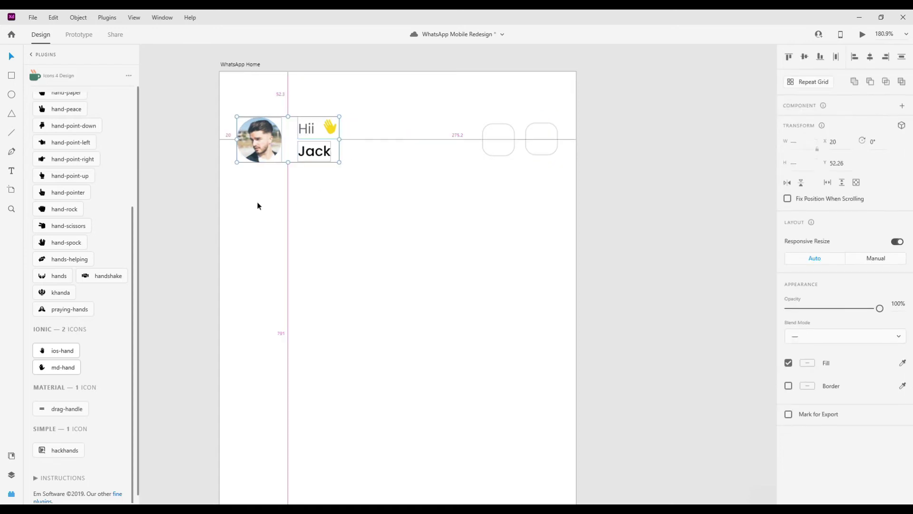
drag(458, 129, 545, 213)
click(543, 209)
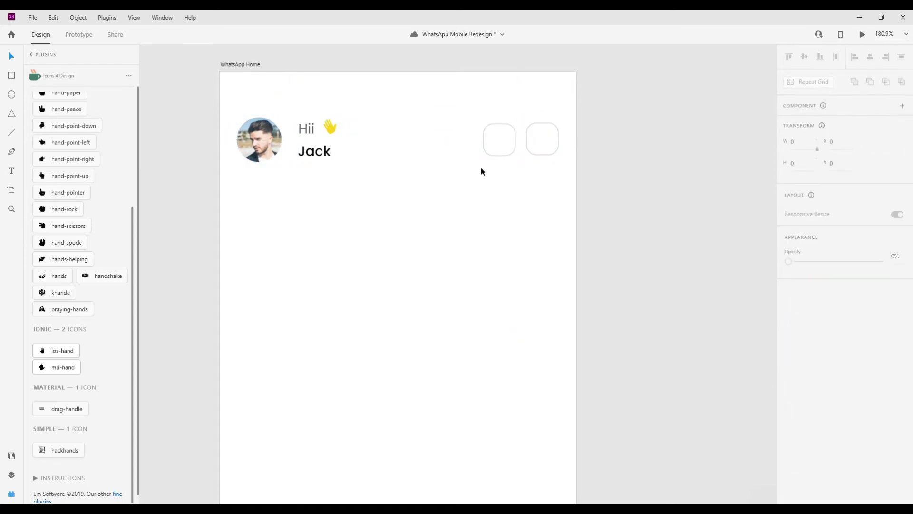
scroll(547, 129, up, 5)
- Fill the right square with a grouped, centred 2x2 grid of borderless green dots
mouse_move(502, 133)
mouse_down()
mouse_move(511, 143)
mouse_move(547, 140)
mouse_move(548, 174)
mouse_up()
key(v)
click(788, 386)
click(807, 362)
click(704, 427)
shift+click(511, 138)
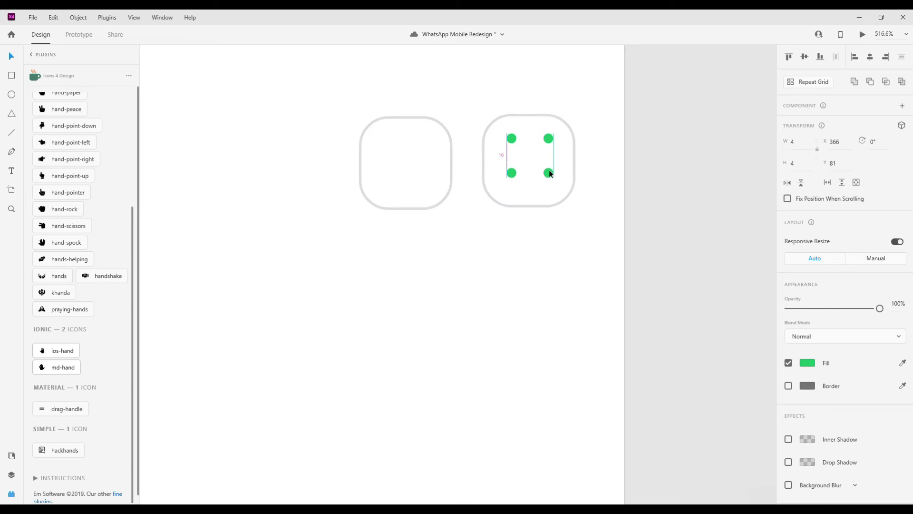
shift+click(548, 139)
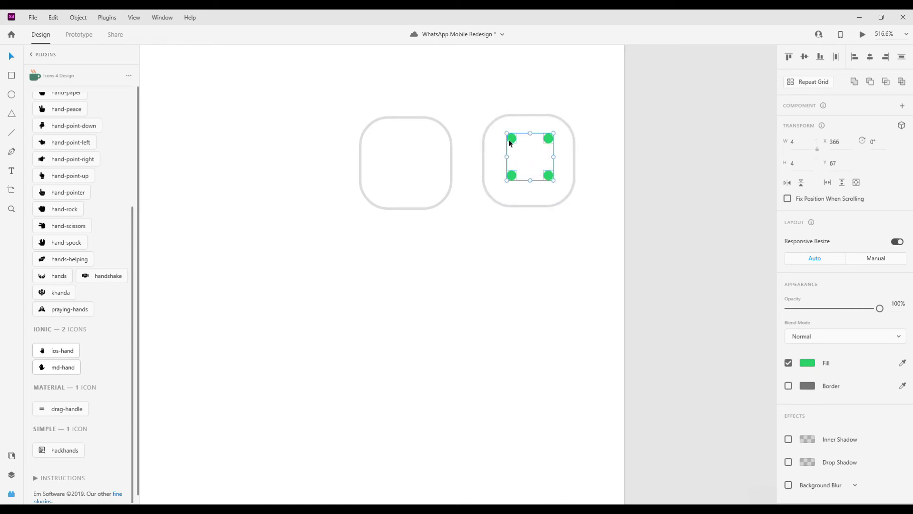
key(ctrl+g)
drag(509, 143, 512, 147)
- Search the icon library for 'search' and place the magnifying glass in the left rounded square
click(430, 224)
scroll(57, 113, up, 5)
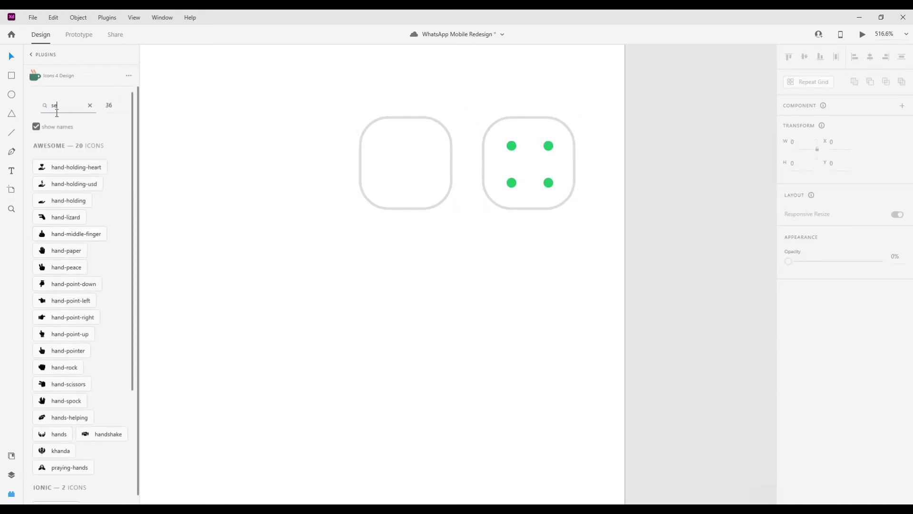
click(56, 113)
text(search)
key(Return)
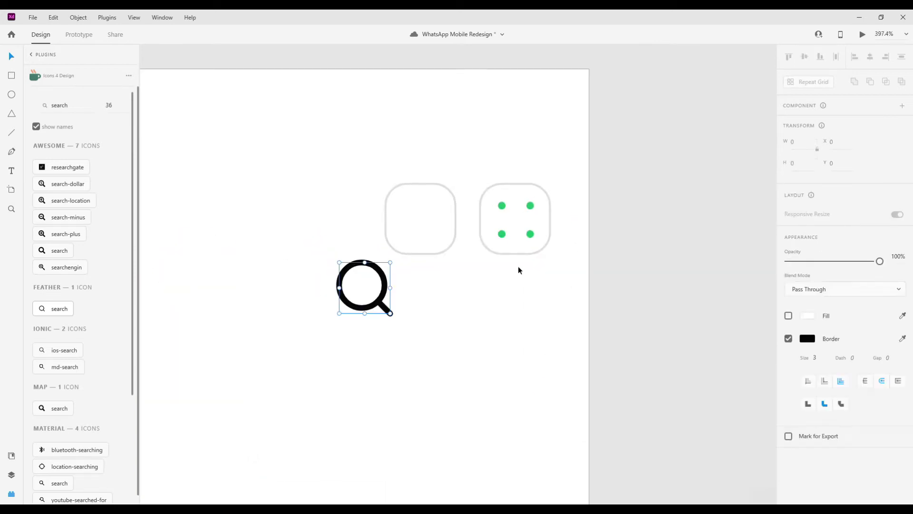
mouse_move(396, 312)
mouse_down()
mouse_move(458, 252)
mouse_move(436, 238)
mouse_up()
- Give the search icon a green outline of thickness 2
scroll(808, 414, down, 2)
click(818, 416)
key(Down)
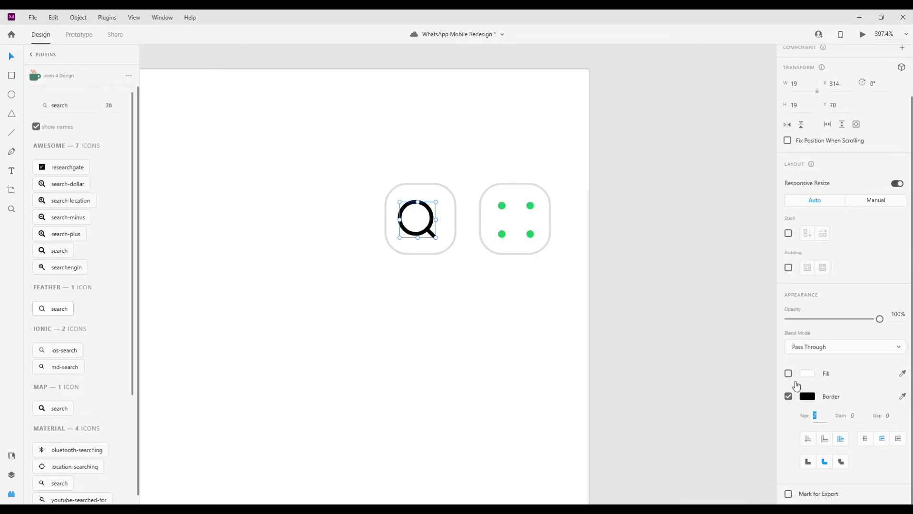
click(808, 396)
click(703, 453)
click(372, 226)
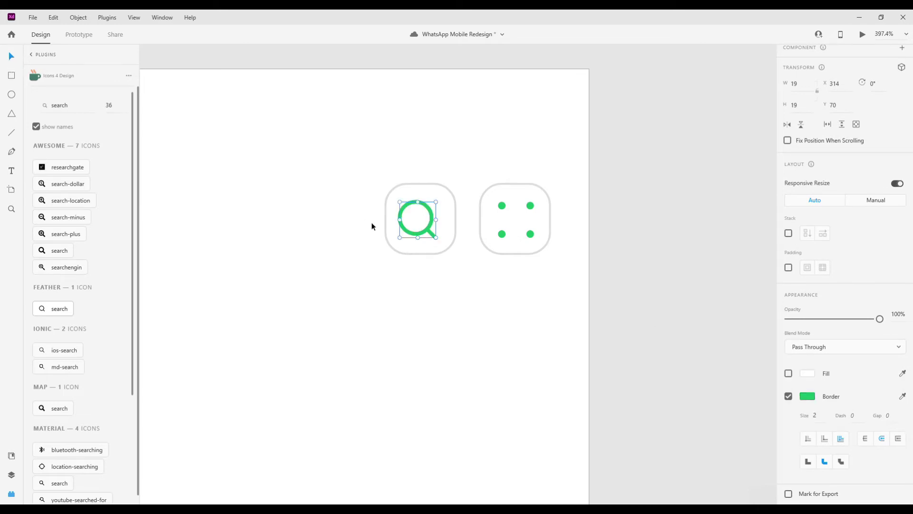
- Nudge the search icon right to centre it in its rounded square
scroll(372, 223, down, 3)
scroll(378, 217, up, 6)
key(Right)
key(Right)
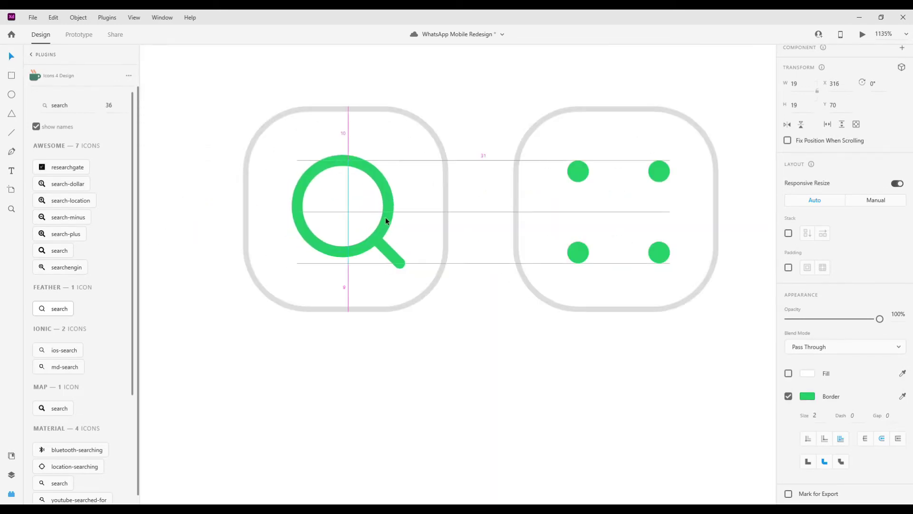
scroll(385, 217, down, 5)
click(355, 263)
click(373, 217)
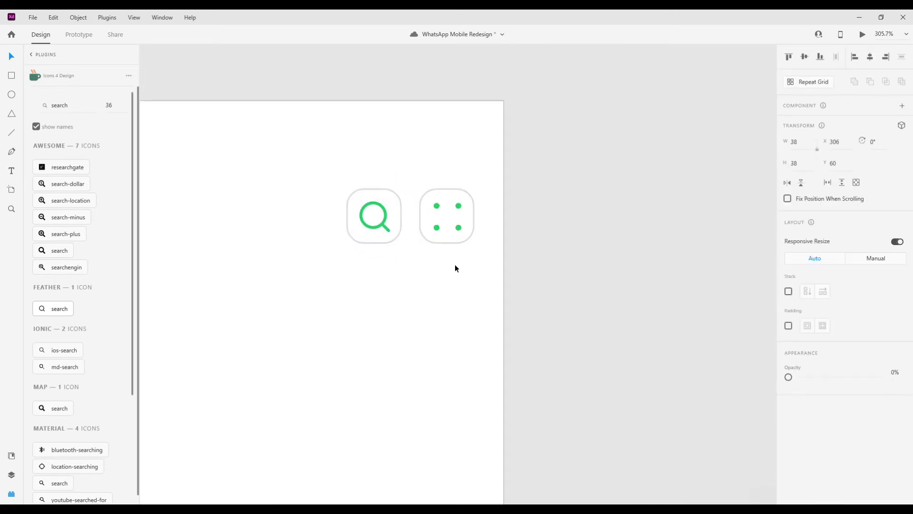
scroll(453, 261, down, 5)
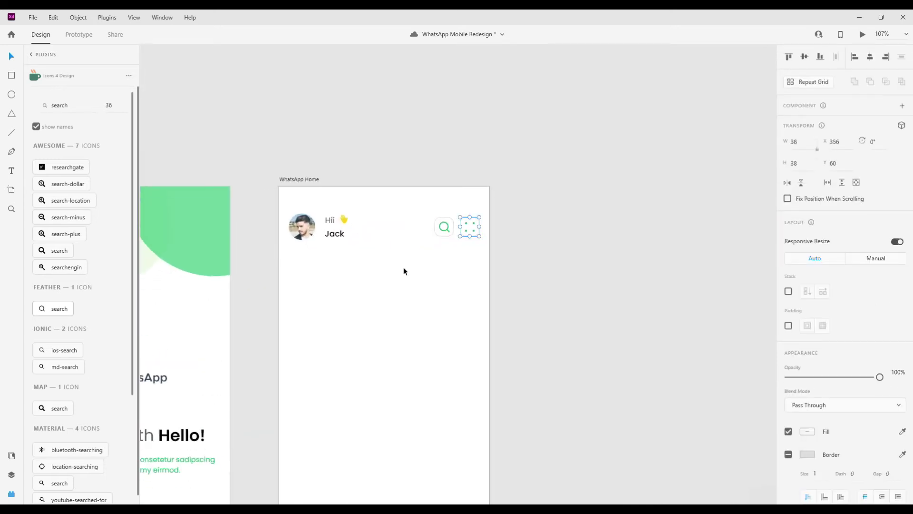
- Copy the Jack text below the avatar at size 14, left-aligned with the avatar's edge
scroll(403, 271, down, 1)
scroll(344, 248, up, 2)
drag(342, 209, 298, 241)
click(351, 198)
click(301, 200)
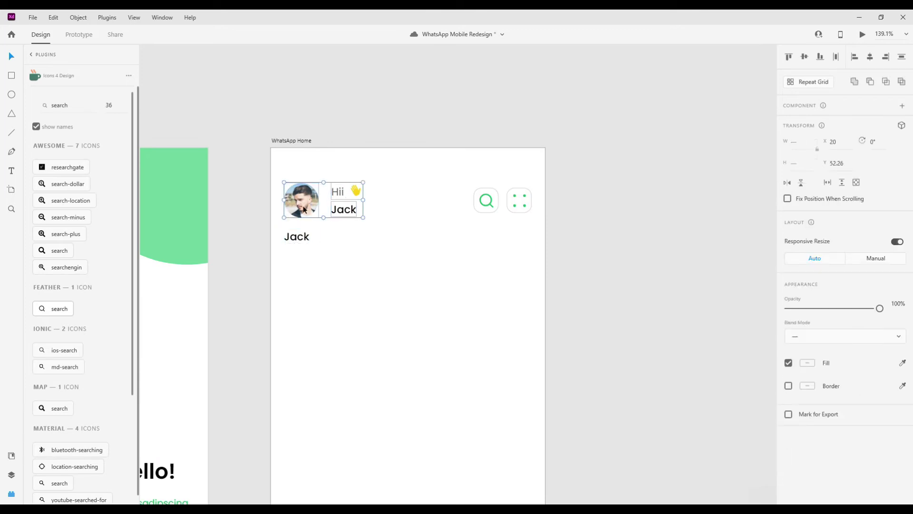
click(307, 239)
scroll(801, 280, down, 2)
key(Down)
drag(301, 239, 298, 241)
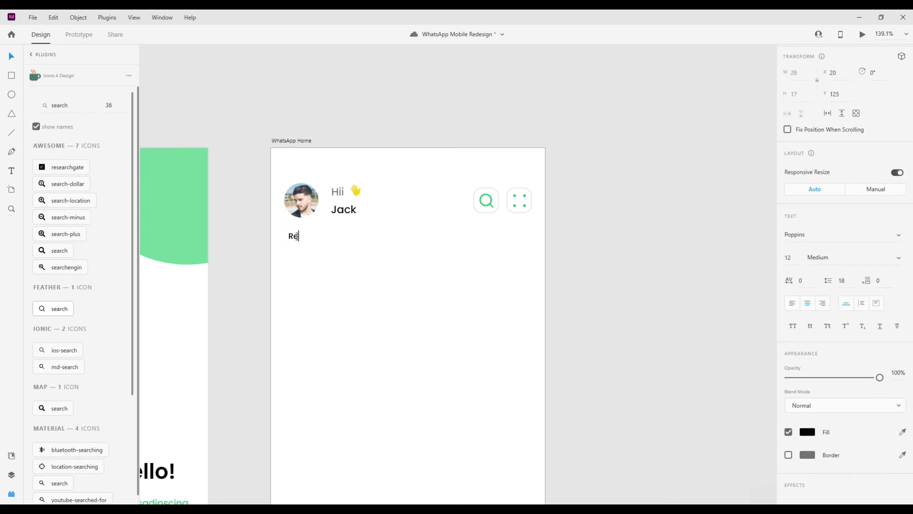
key(ctrl+shift+l)
- Retype the copy as 'Recent Status' and colour it grey
double_click(294, 239)
key(BackSpace)
click(11, 58)
click(807, 432)
click(673, 473)
click(327, 239)
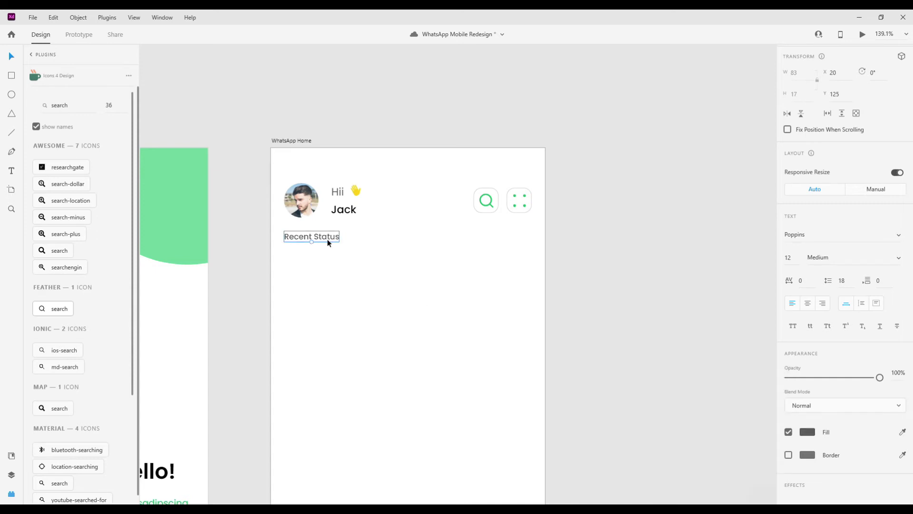
drag(360, 297, 357, 290)
click(357, 290)
click(11, 94)
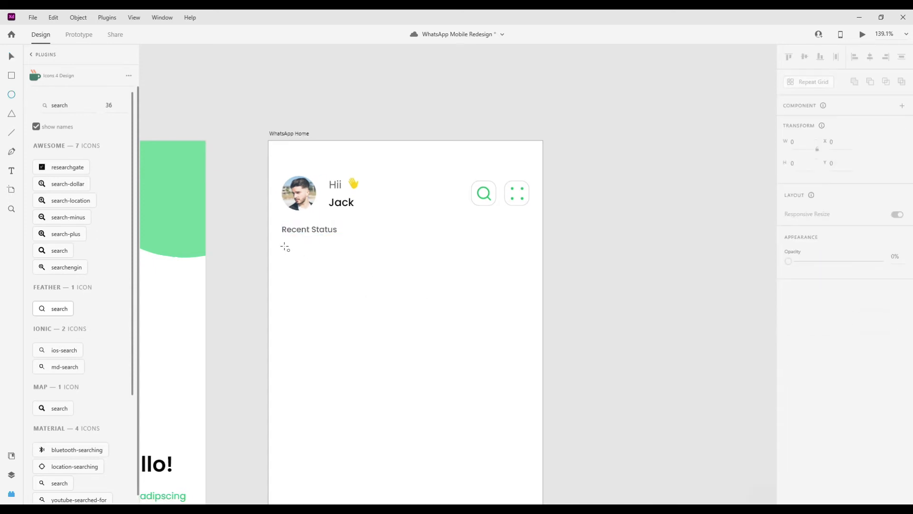
- Draw a circle below Recent Status and give it a green outline ring
drag(282, 248, 303, 269)
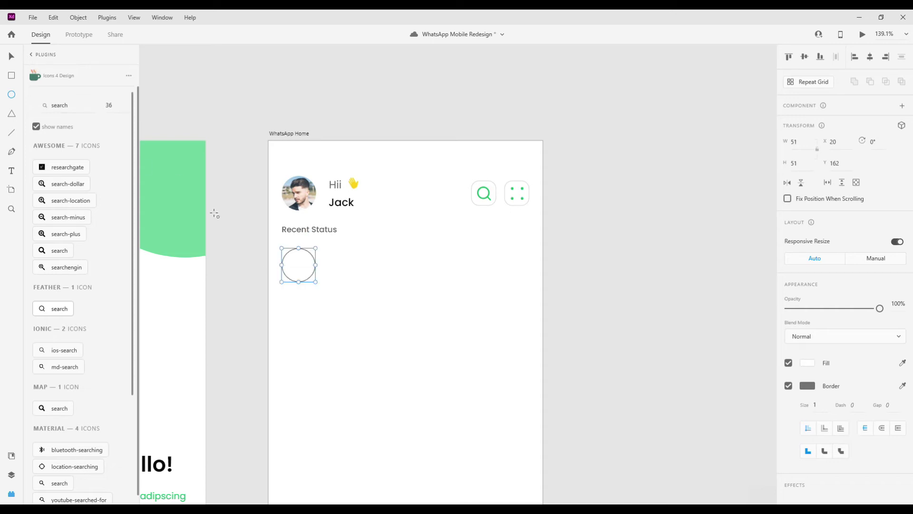
click(11, 56)
drag(294, 269, 329, 298)
scroll(296, 270, up, 4)
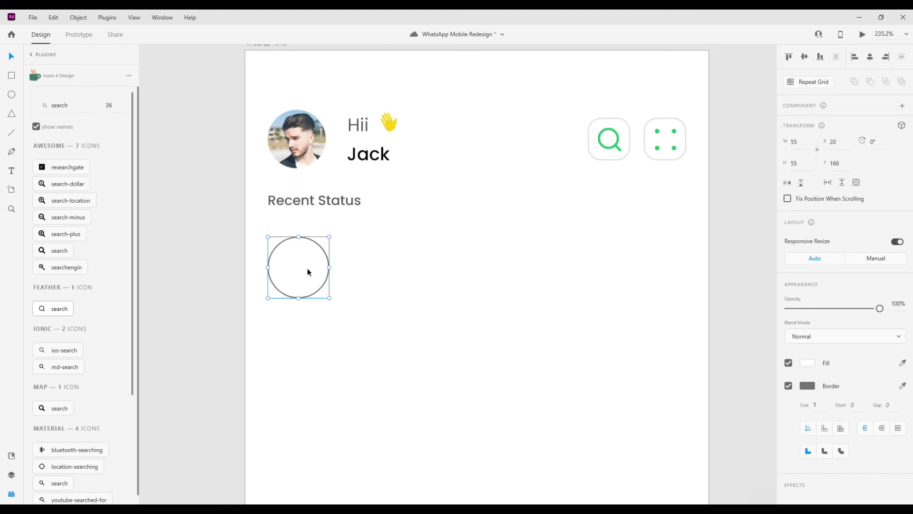
click(788, 386)
key(ctrl+z)
click(810, 388)
click(711, 442)
- Fill the inner circle with a face photo from the UI Faces plugin
click(284, 257)
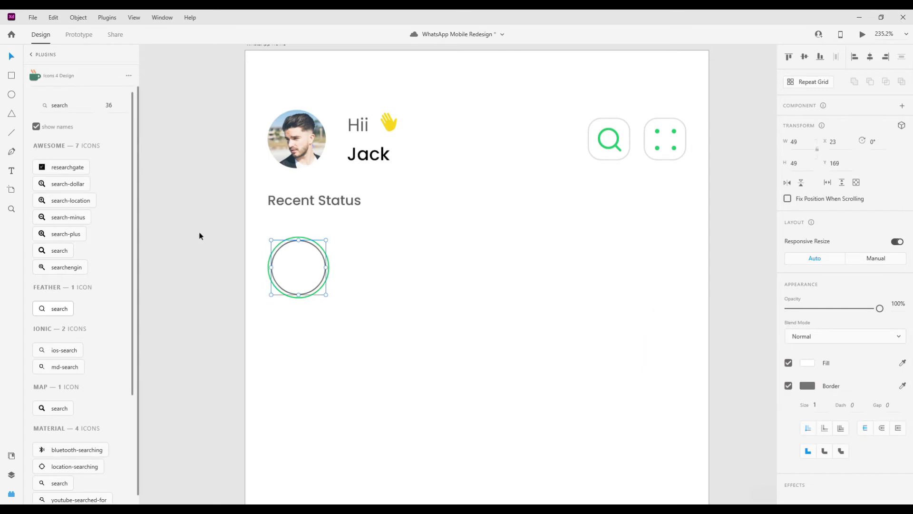
click(36, 55)
click(64, 161)
click(82, 432)
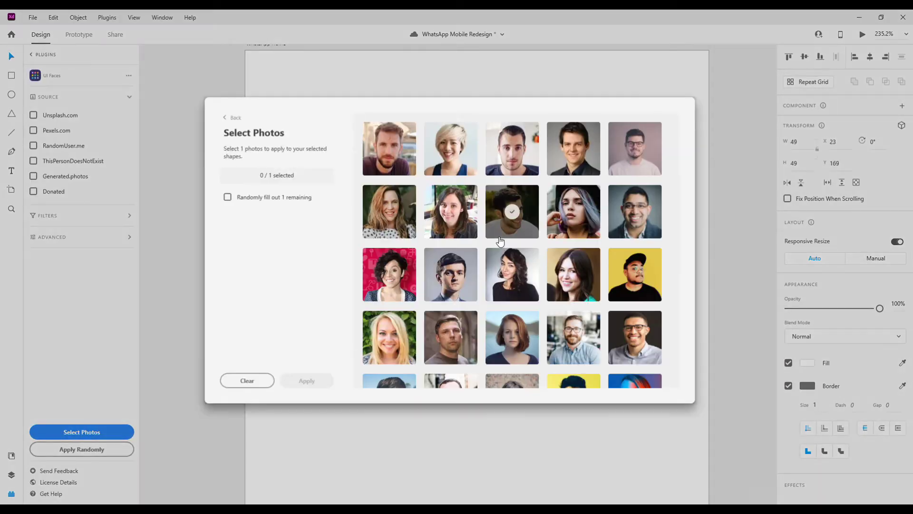
click(423, 151)
click(309, 381)
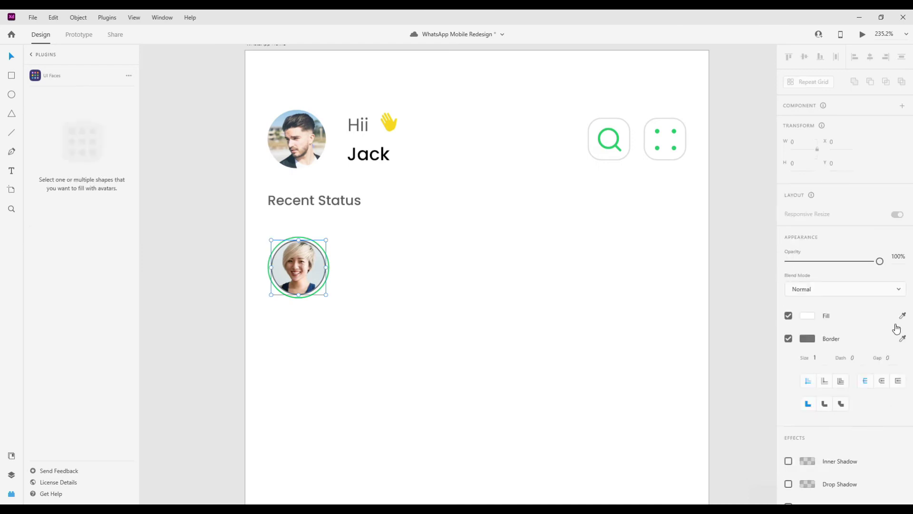
click(370, 321)
- Add a centred 'Harry' label under the avatar and group them together
scroll(262, 318, up, 2)
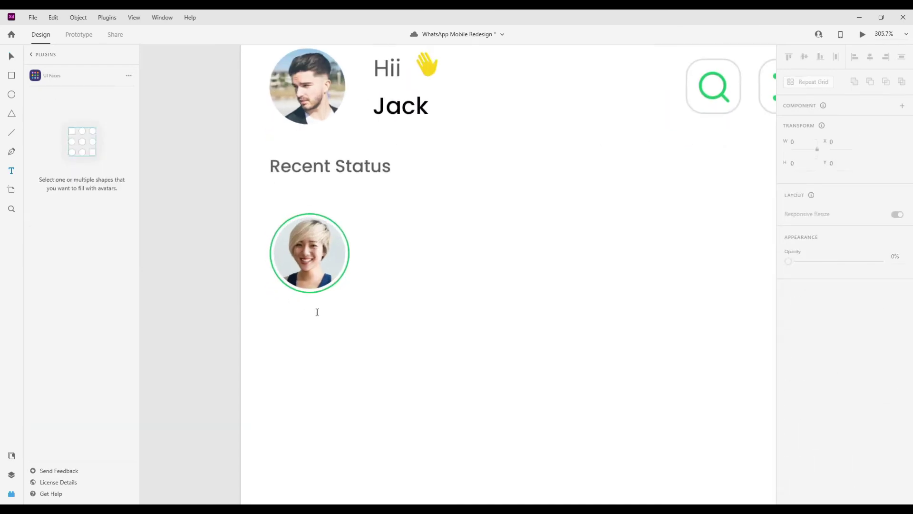
click(287, 306)
text(Harry)
key(Escape)
drag(307, 314, 326, 321)
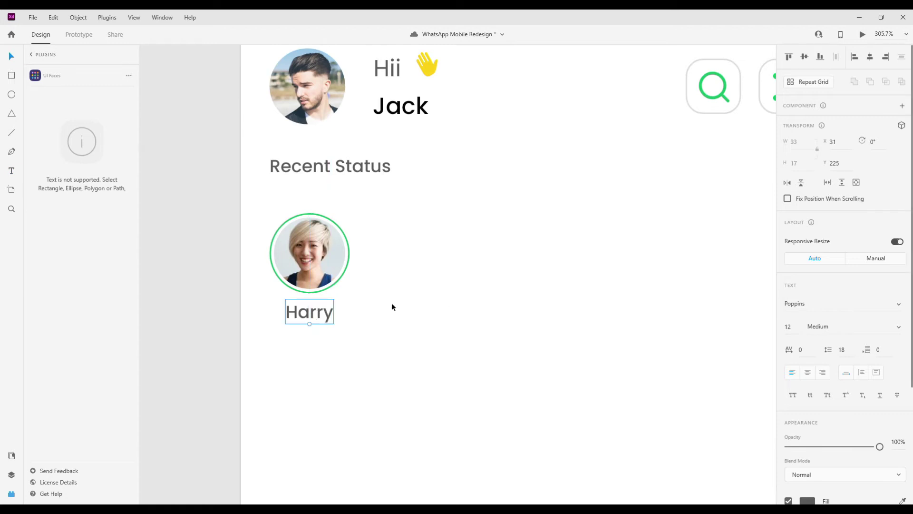
drag(371, 210, 297, 349)
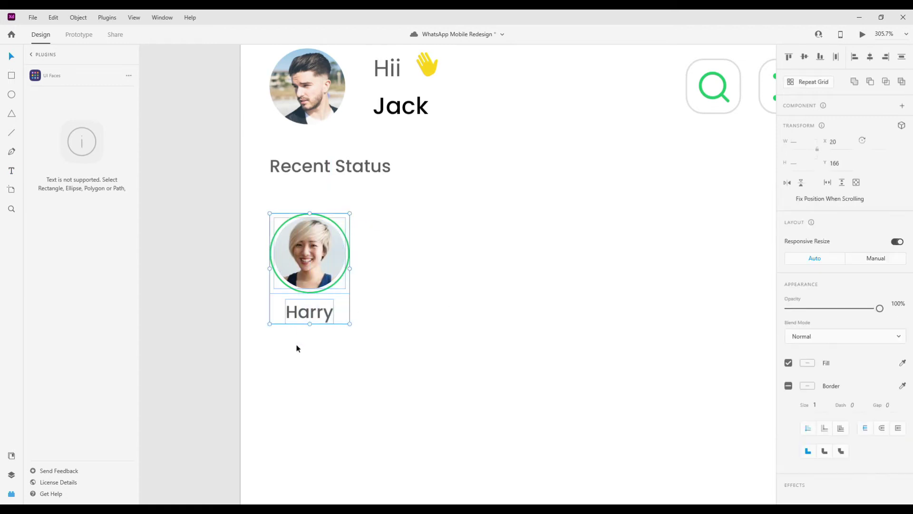
key(ctrl+g)
scroll(297, 348, down, 10)
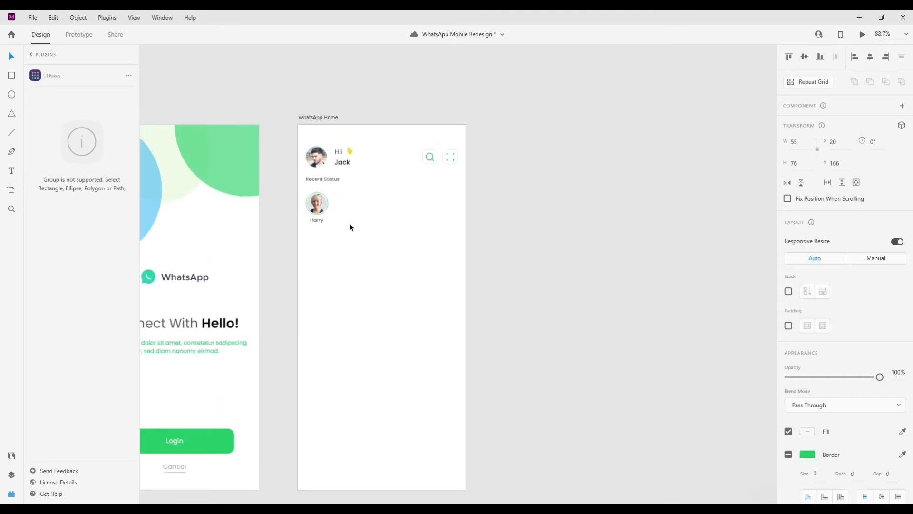
- Repeat the status avatar across the row as a repeat grid with wider spacing
scroll(350, 227, up, 2)
click(814, 82)
drag(289, 203, 465, 208)
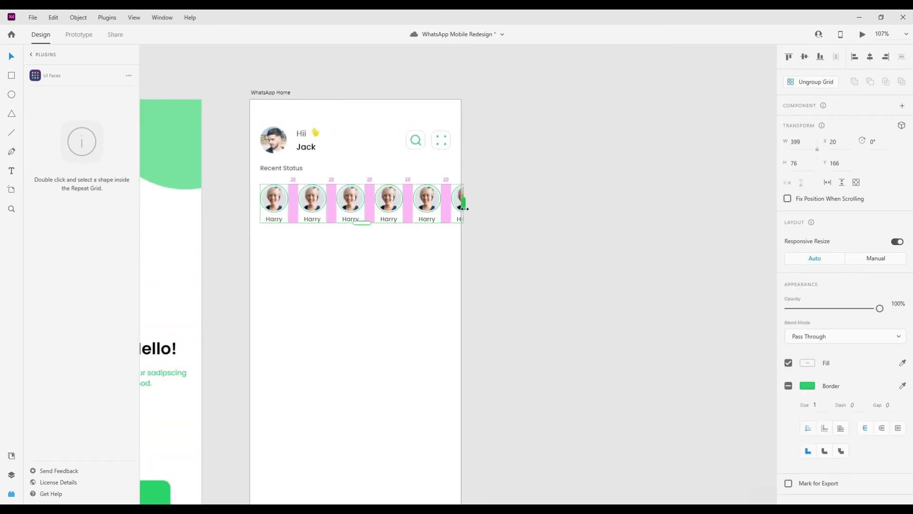
drag(374, 207, 397, 210)
click(427, 271)
click(451, 212)
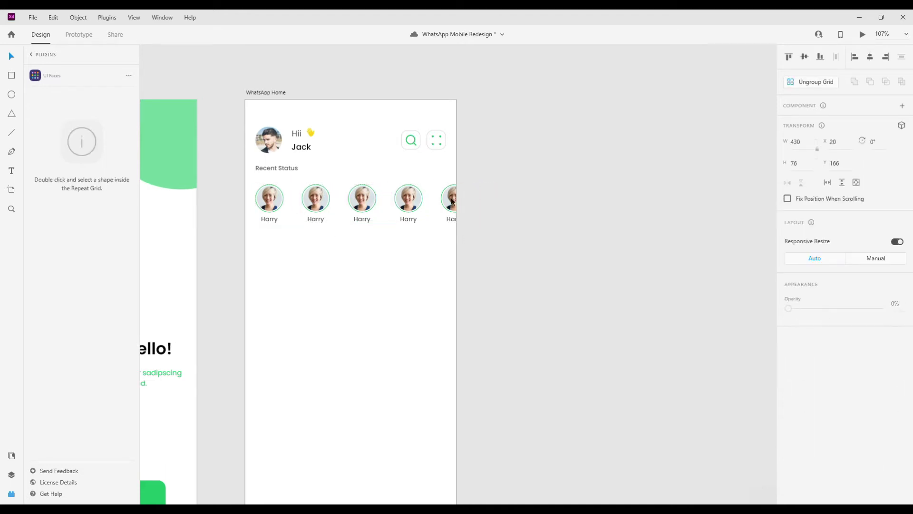
- Choose five face photos in UI Faces and apply them to the status circles
double_click(315, 197)
click(86, 434)
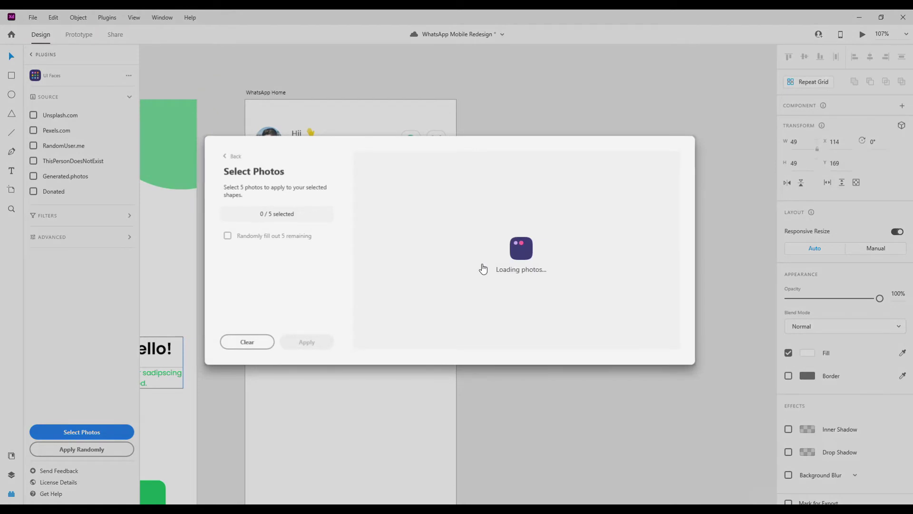
click(511, 211)
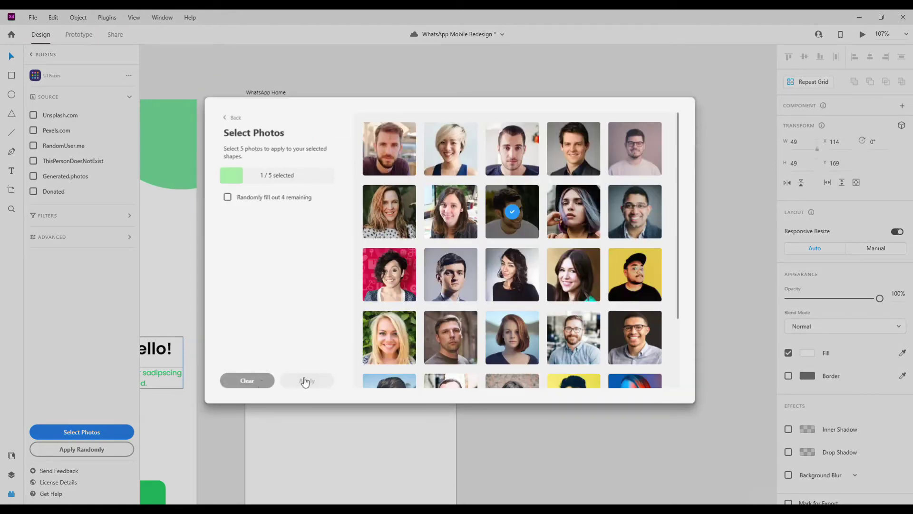
click(572, 215)
click(636, 215)
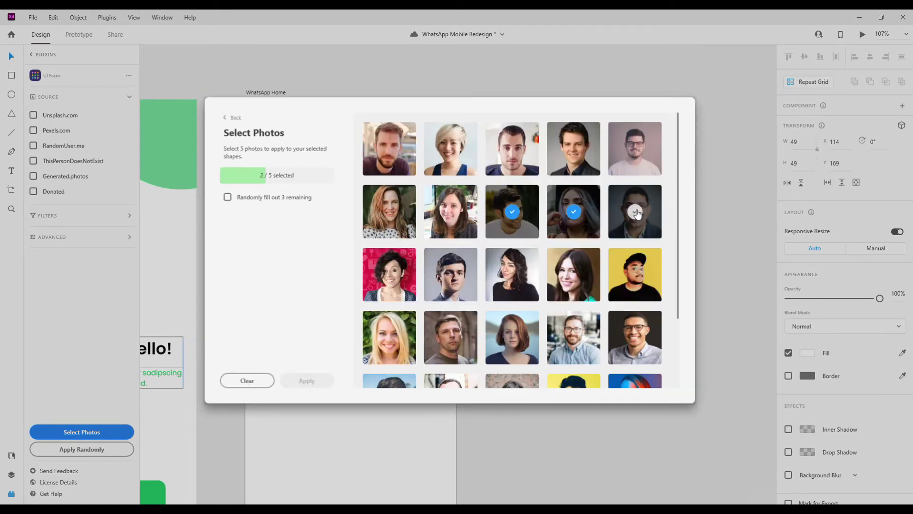
click(642, 237)
click(389, 338)
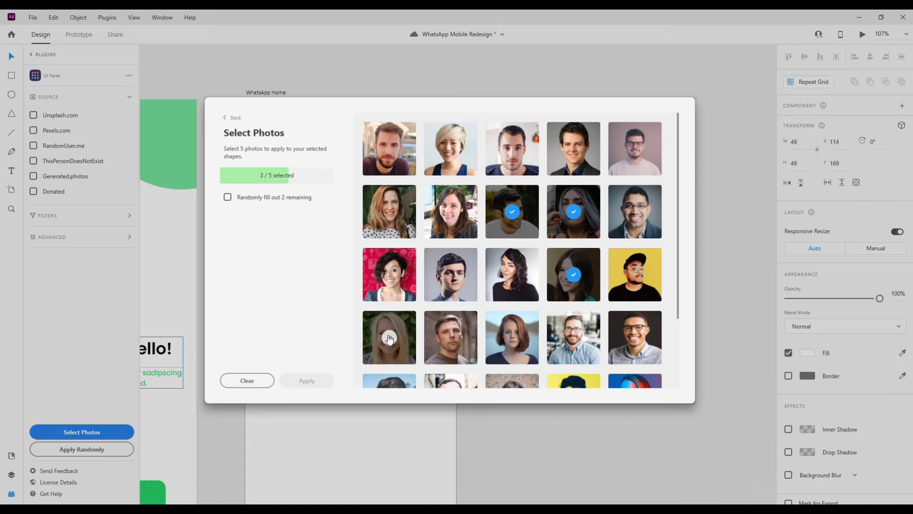
click(441, 164)
click(307, 381)
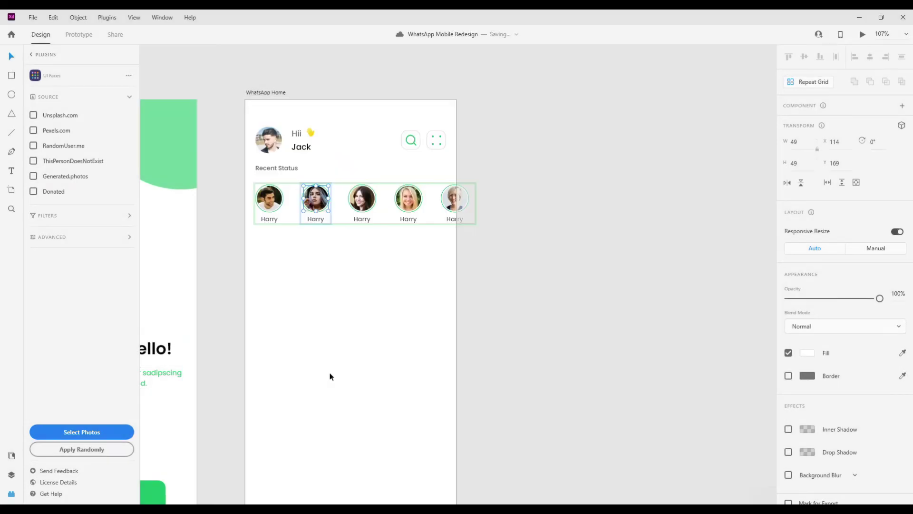
scroll(313, 219, up, 2)
click(311, 221)
- Centre the status labels and rename the second and third to Jacob and Charlie
double_click(307, 223)
click(807, 362)
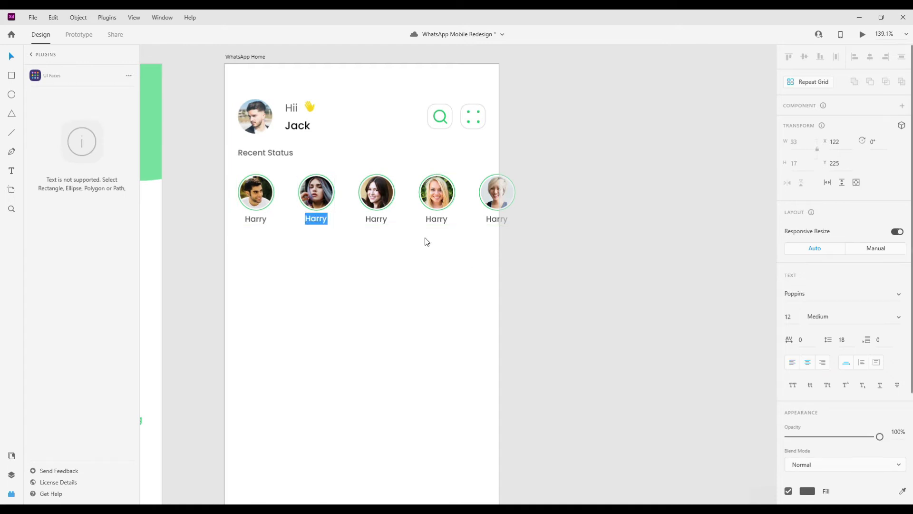
text(Jacob)
click(376, 218)
double_click(376, 218)
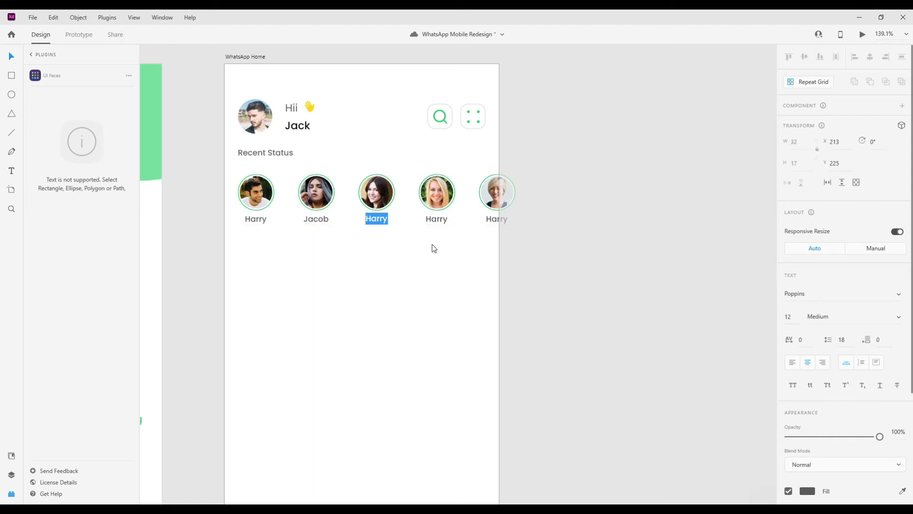
text(Gh)
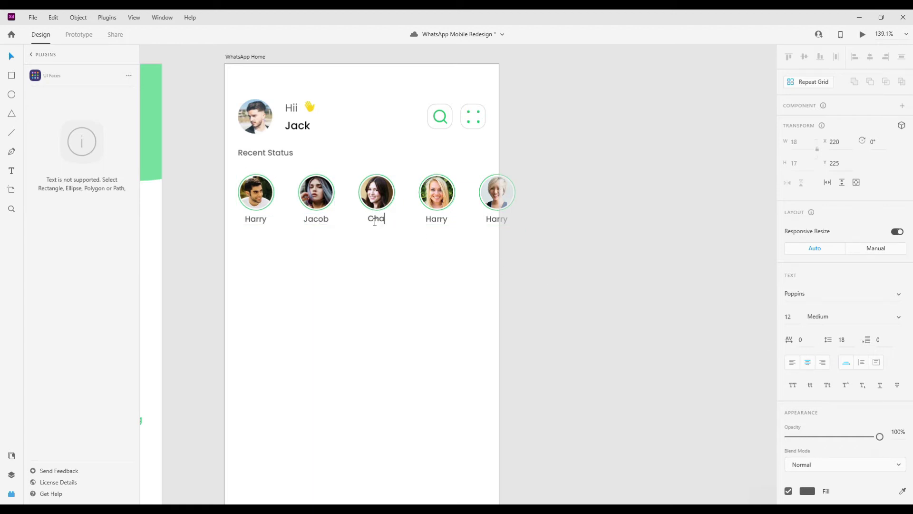
text(arlie)
click(437, 219)
- Rename the fourth and fifth status labels to Thomas and George
double_click(437, 219)
key(BackSpace)
text(Thomas)
click(490, 220)
double_click(490, 220)
key(BackSpace)
text(George)
key(Escape)
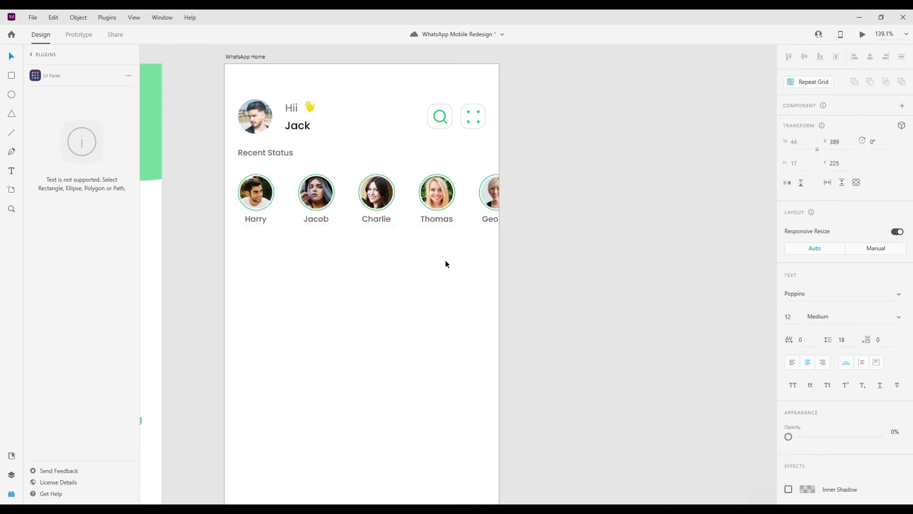
key(Escape)
scroll(390, 265, down, 2)
scroll(392, 266, down, 1)
- Draw a 53×53 circle below the status row and move it into place
click(407, 206)
scroll(335, 241, up, 2)
click(300, 249)
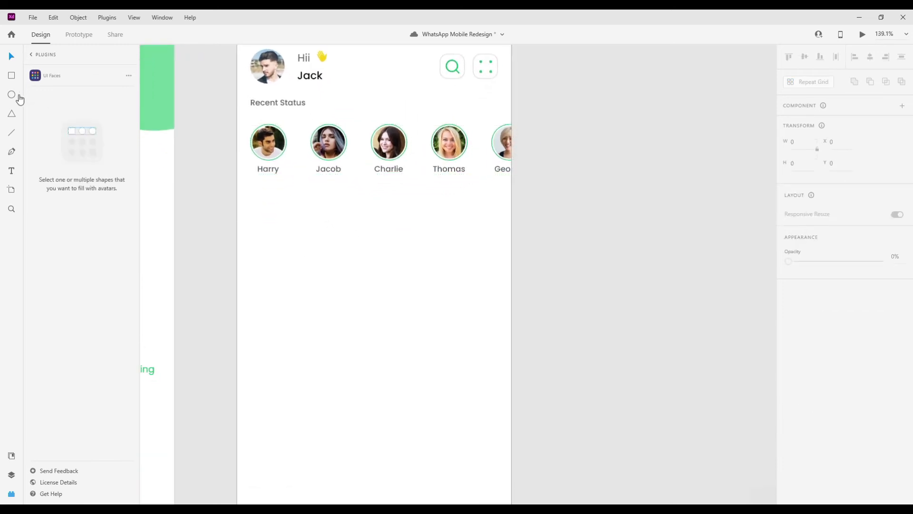
click(11, 94)
drag(261, 203, 282, 223)
drag(287, 255, 292, 266)
key(v)
drag(280, 223, 275, 226)
- Copy the Recent Status heading below the avatars and retype it as 'Chat'
drag(286, 102, 286, 195)
click(274, 145)
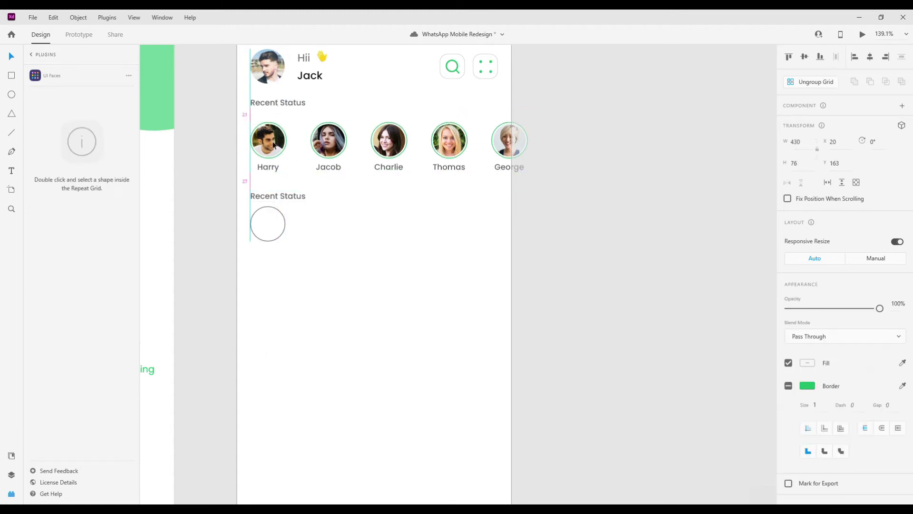
click(278, 197)
drag(277, 198, 277, 226)
double_click(279, 191)
key(BackSpace)
text(Chat)
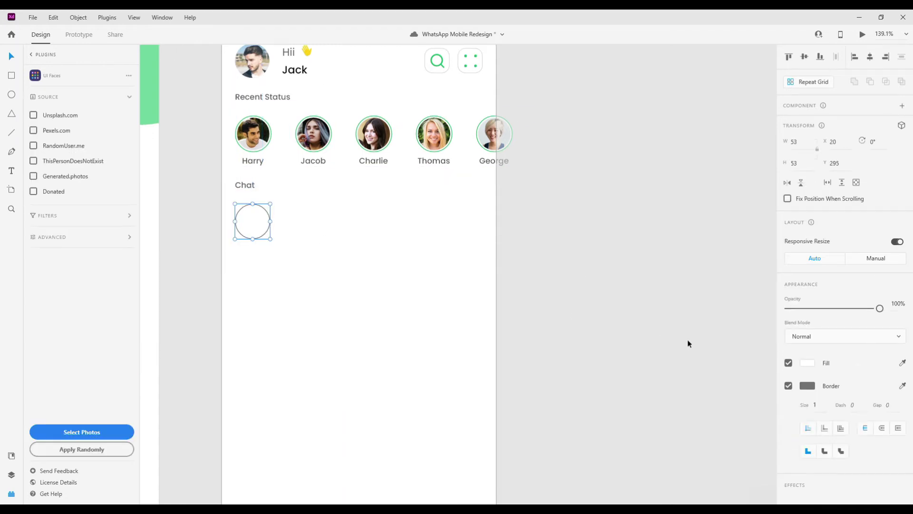
- Remove the circle's border and fill it with a UI Faces photo
click(788, 385)
click(76, 432)
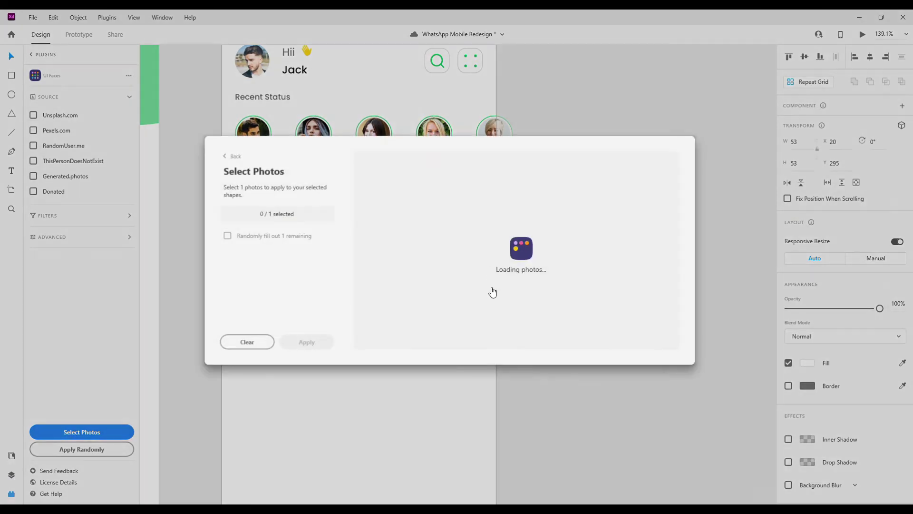
scroll(566, 309, down, 5)
click(615, 324)
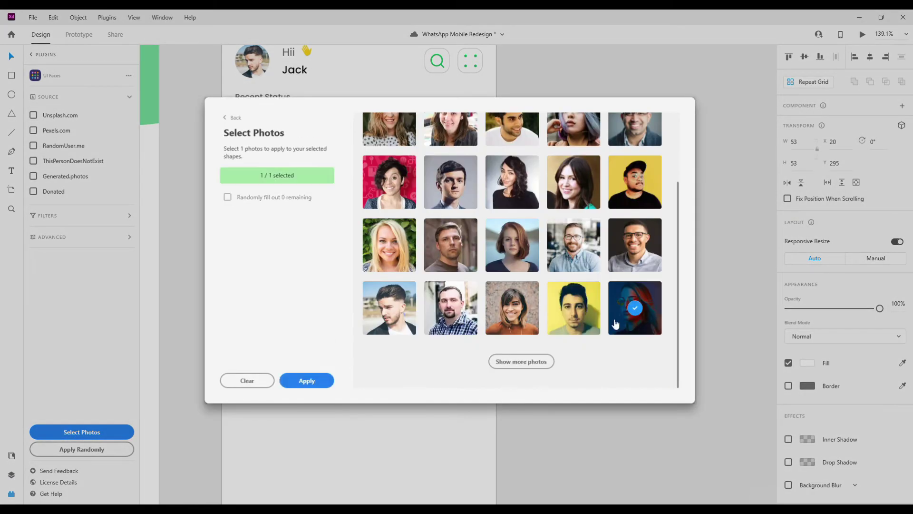
click(314, 386)
click(380, 237)
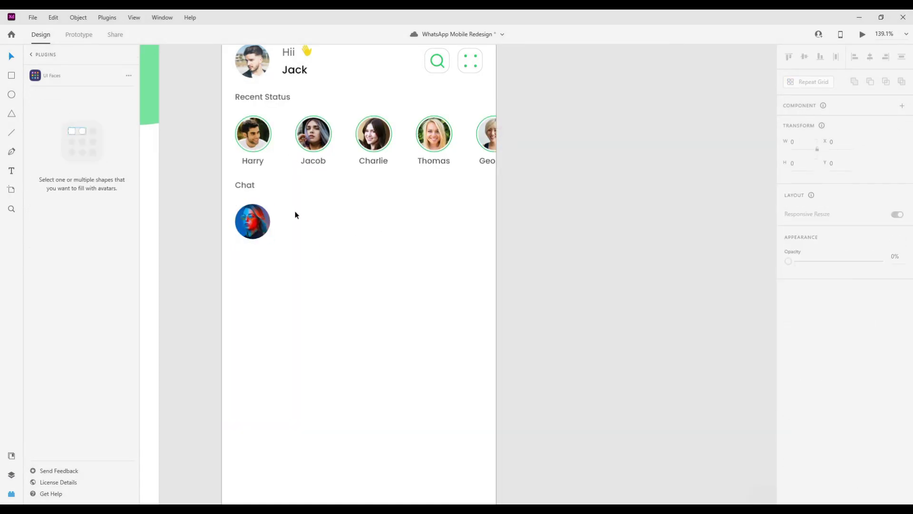
- Add the contact name as text beside the chat avatar at font size 14
key(t)
click(351, 217)
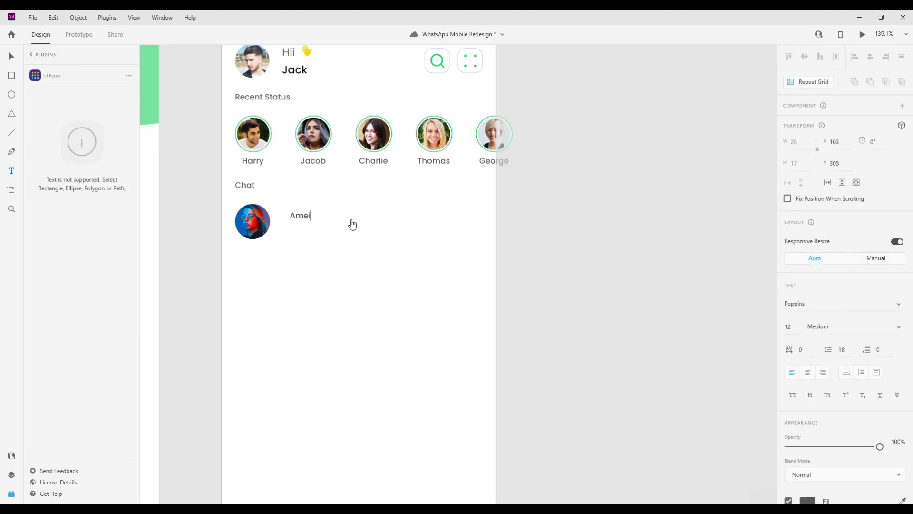
key(ctrl+a)
click(788, 326)
text(14)
key(Return)
click(12, 57)
- Position the name next to the avatar and colour it black
drag(334, 217, 317, 216)
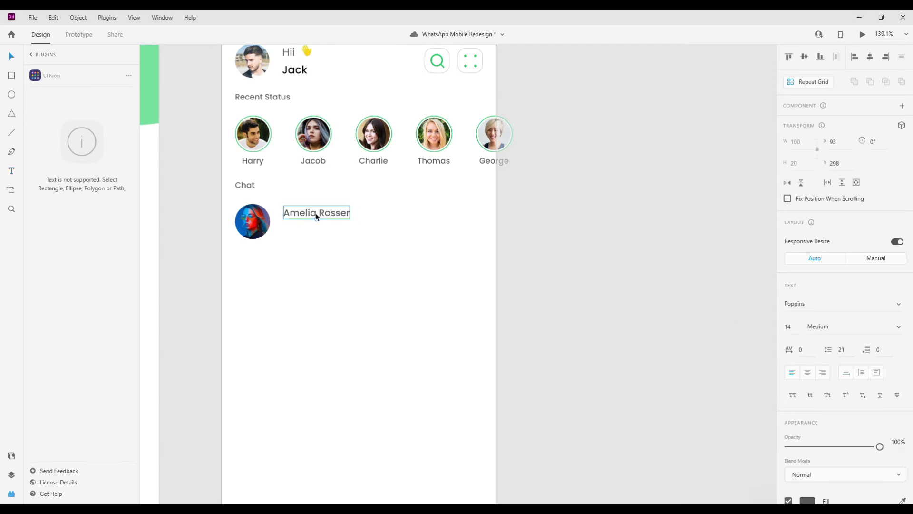
scroll(769, 318, down, 2)
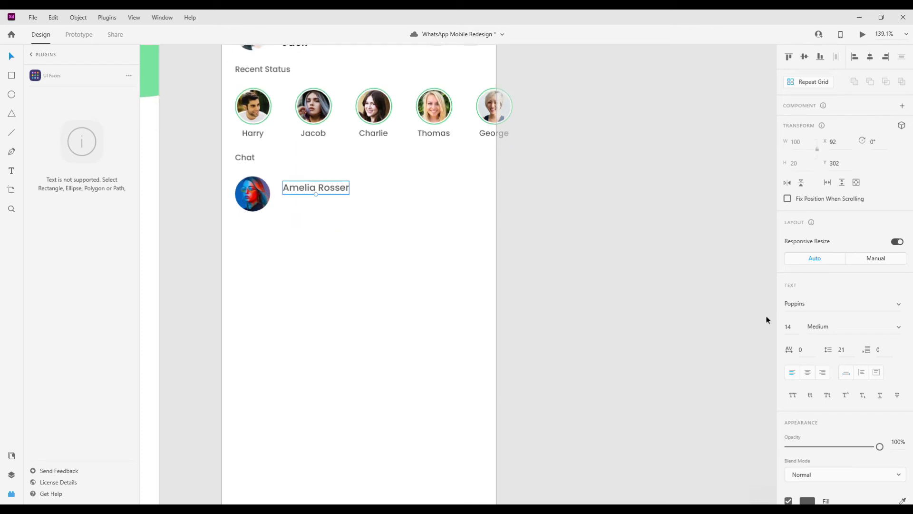
scroll(837, 333, down, 4)
click(808, 343)
click(315, 156)
scroll(315, 156, up, 3)
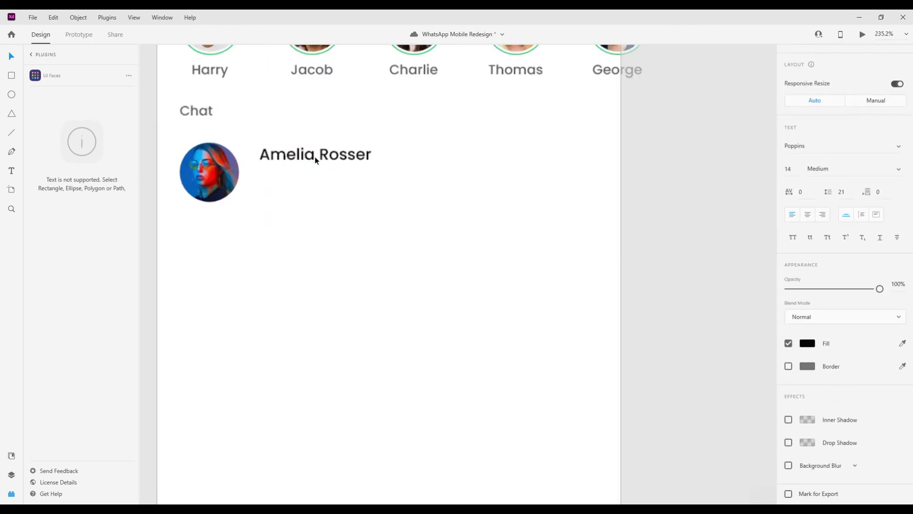
- Duplicate the name just below itself at size 10 in green
drag(315, 156, 315, 178)
click(788, 169)
text(10)
key(Return)
click(288, 184)
double_click(290, 184)
key(ctrl+a)
click(808, 343)
click(688, 400)
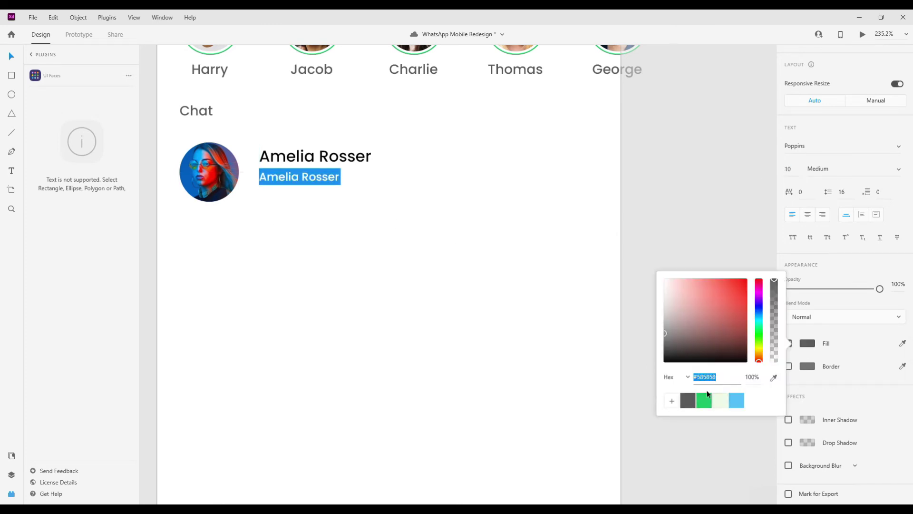
click(704, 400)
click(290, 183)
- Replace the copy's text with a greeting message preview, fix its spelling, and save
key(ctrl+a)
key(BackSpace)
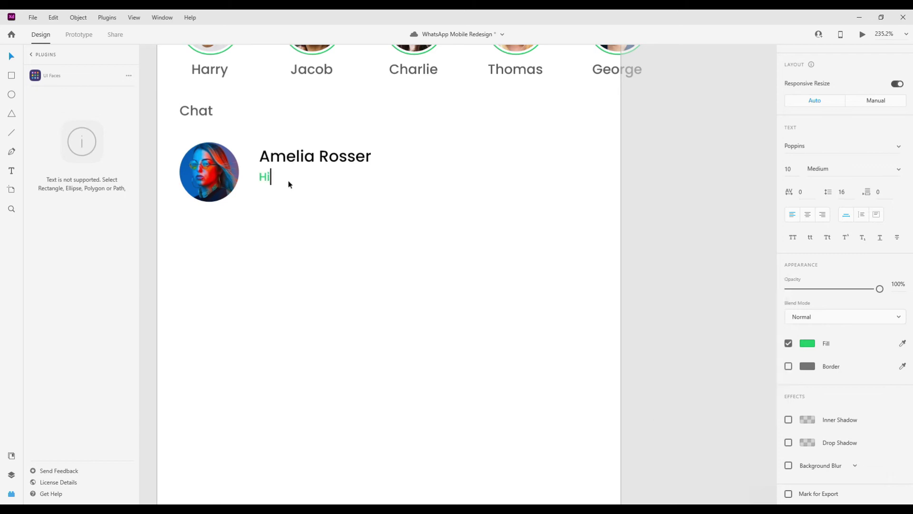
text(Hi A)
key(BackSpace)
text(Jack I am desirae)
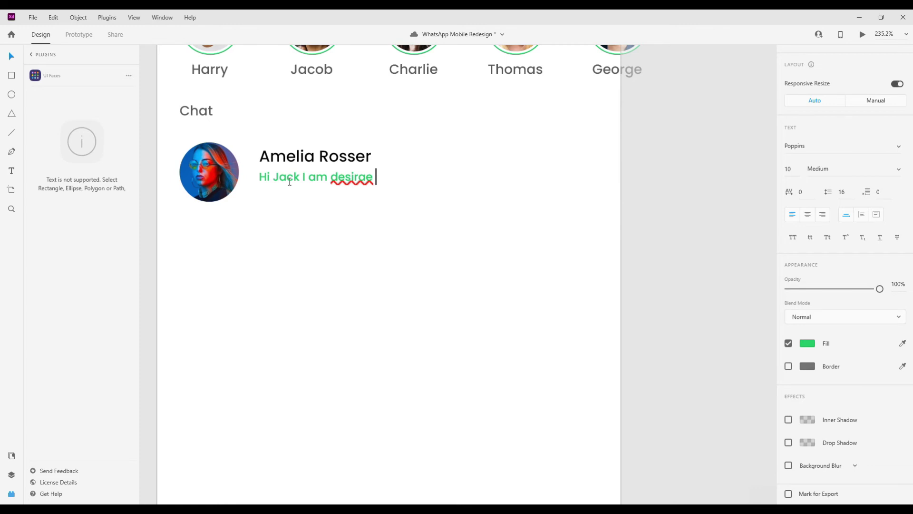
key(ctrl+s)
right_click(355, 177)
click(349, 103)
key(Escape)
- Set the message to Regular weight and group it with the name, nudged down 1 px
scroll(307, 176, down, 5)
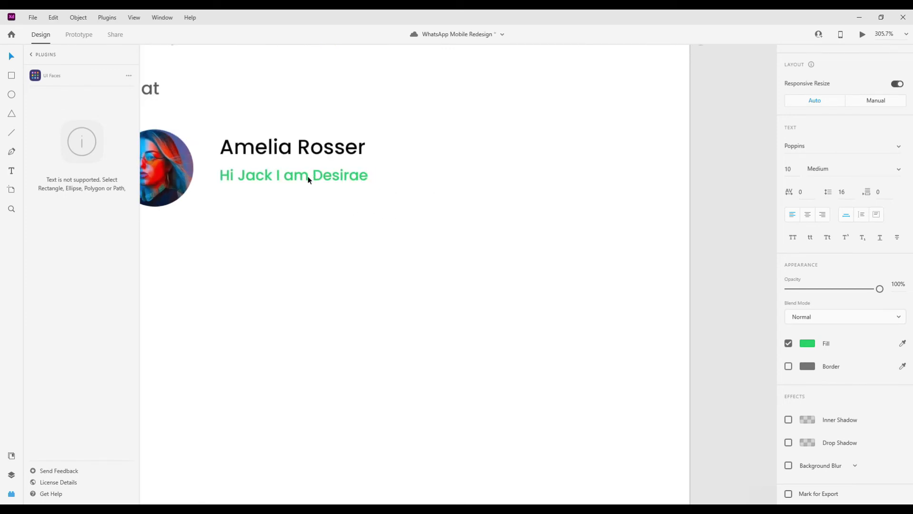
click(835, 173)
key(Up)
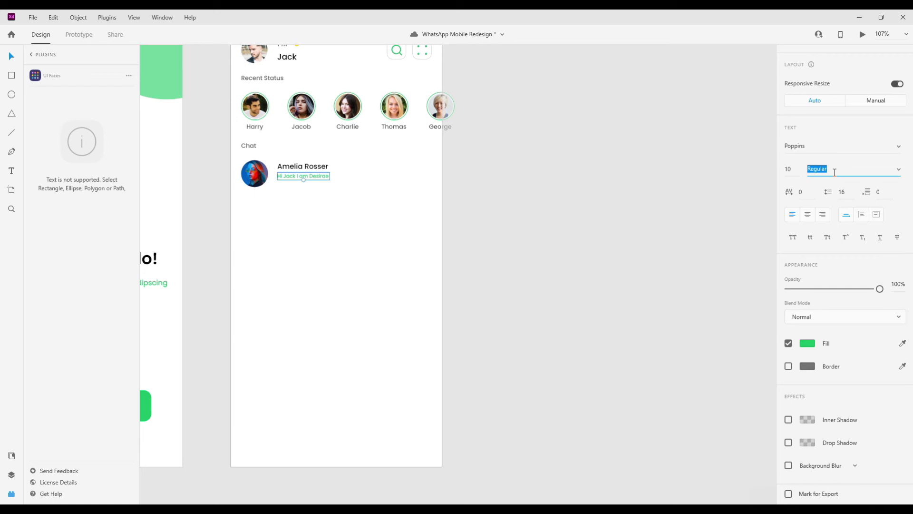
scroll(297, 180, up, 3)
shift+click(309, 163)
key(ctrl+g)
key(Down)
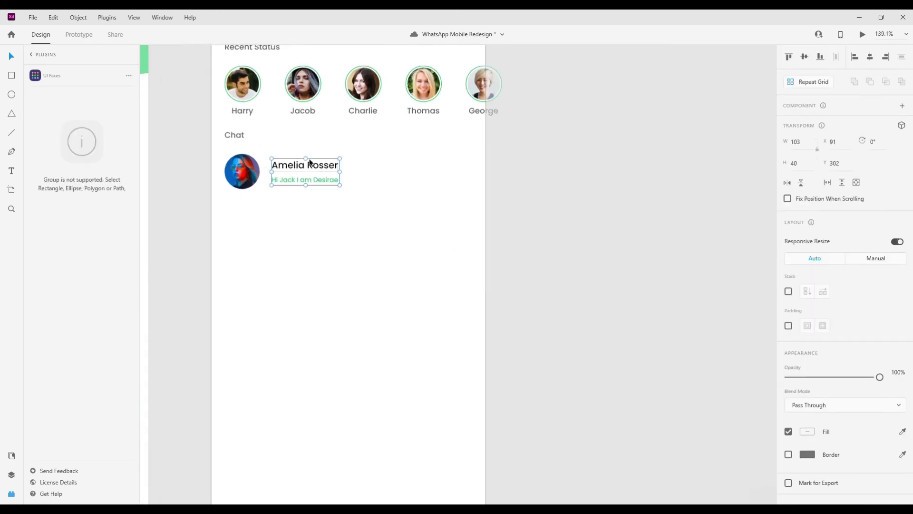
- Place a spare copy of the name at the right end of the row
double_click(304, 165)
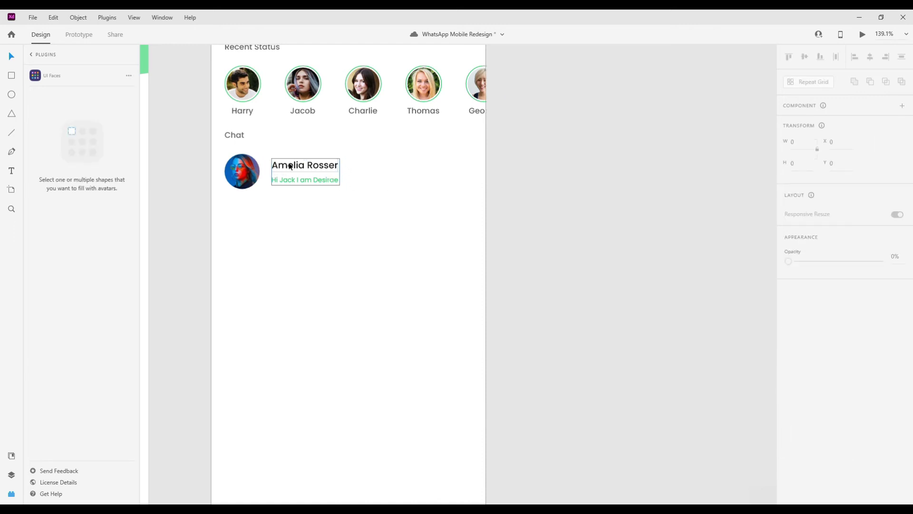
drag(316, 166, 444, 173)
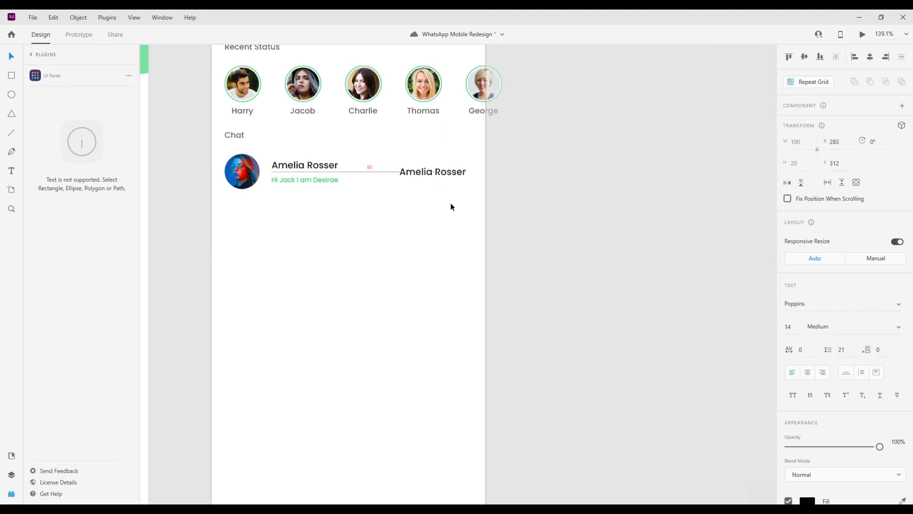
key(Right)
- Shift the chat row right and retype the spare name copy as 'Just Now'
click(251, 170)
key(shift+Right)
key(Right)
key(Right)
key(Right)
key(Right)
key(Right)
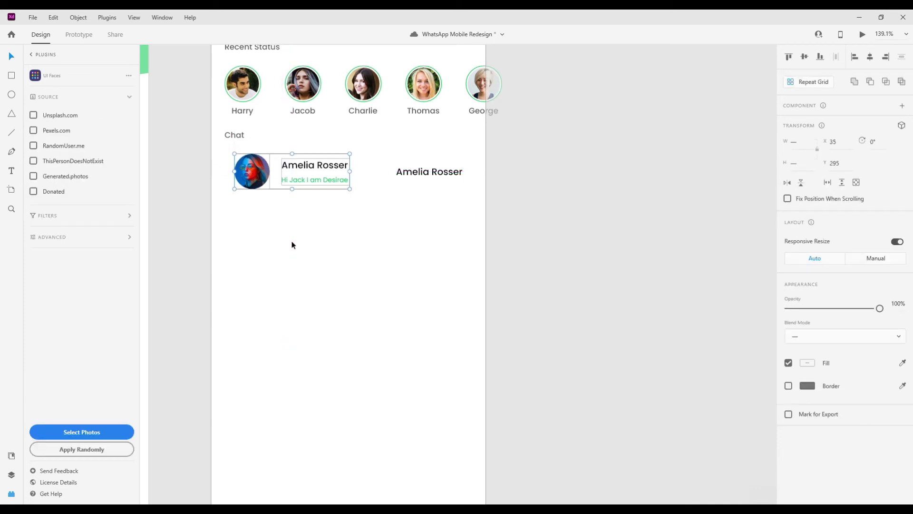
click(412, 174)
key(Delete)
key(ctrl+z)
key(Return)
text(Jus)
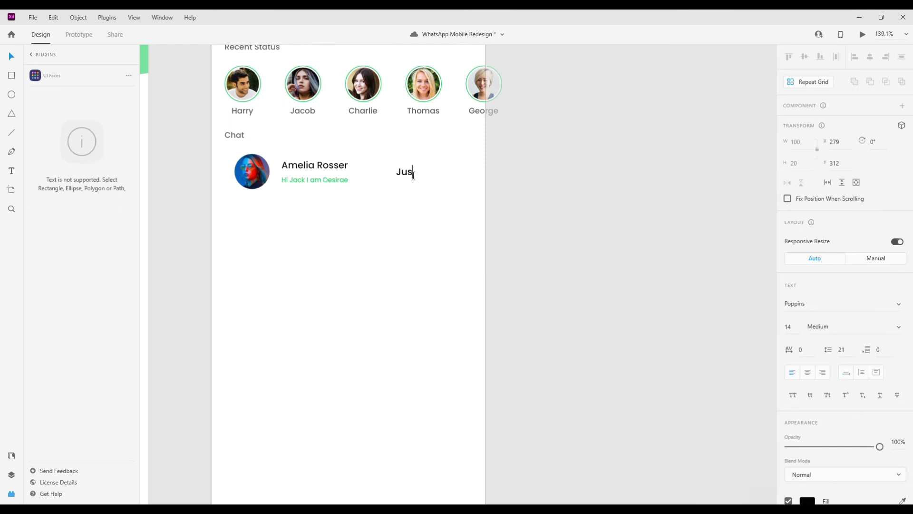
text(t Now)
key(Escape)
- Style 'Just Now' at size 10 Regular in light blue and move it to the row's right edge
click(789, 326)
text(11)
key(Return)
scroll(818, 347, down, 3)
click(811, 362)
click(736, 419)
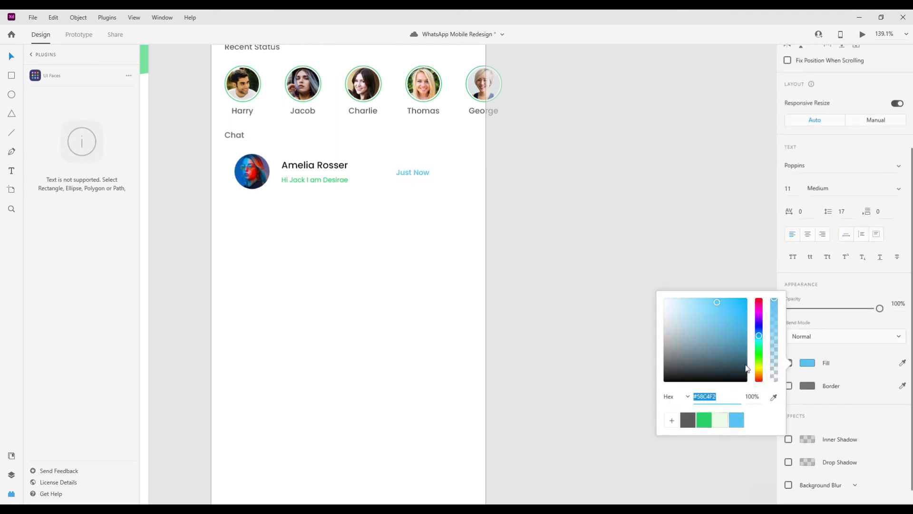
click(789, 188)
text(10)
click(845, 189)
text(Regular)
key(Return)
click(407, 170)
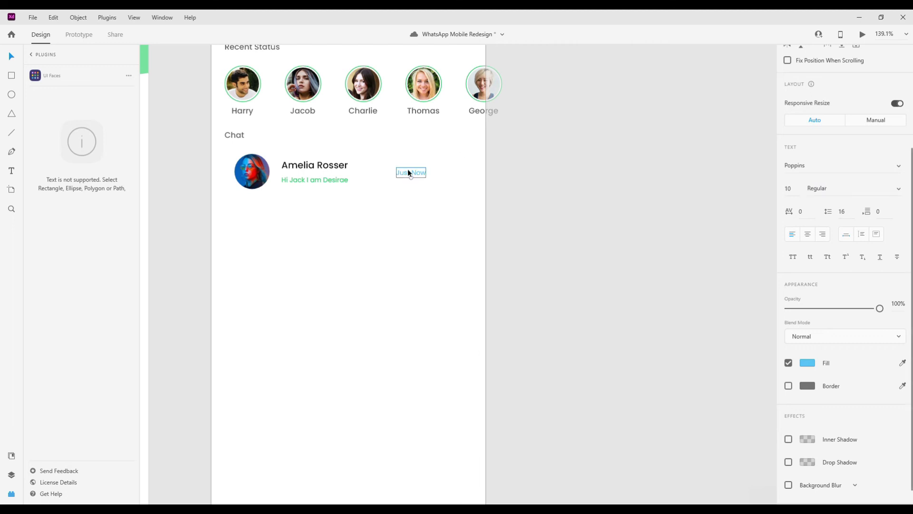
drag(408, 170, 250, 151)
- Repeat-grid the chat row down to seven rows with a wider row gap
click(436, 241)
drag(436, 238, 247, 161)
scroll(405, 216, down, 2)
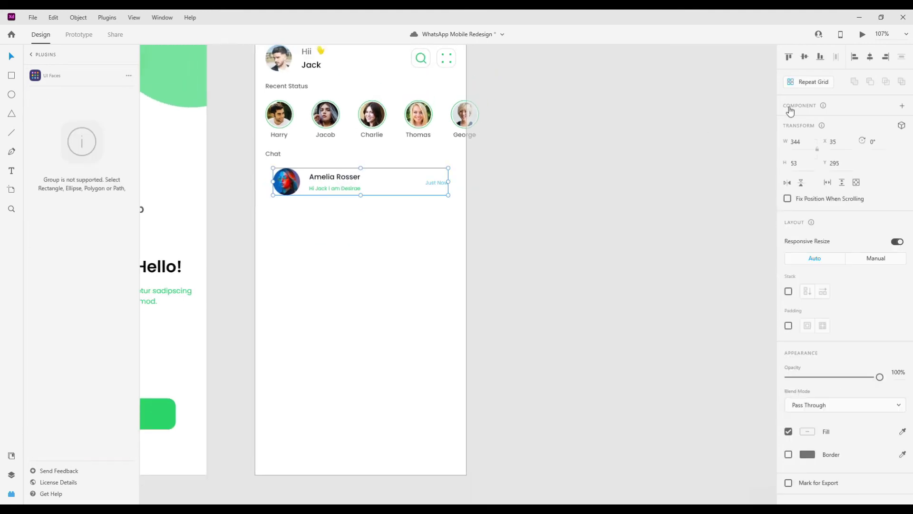
click(808, 82)
drag(361, 195, 360, 390)
drag(317, 204, 314, 207)
scroll(308, 214, up, 3)
scroll(314, 208, down, 3)
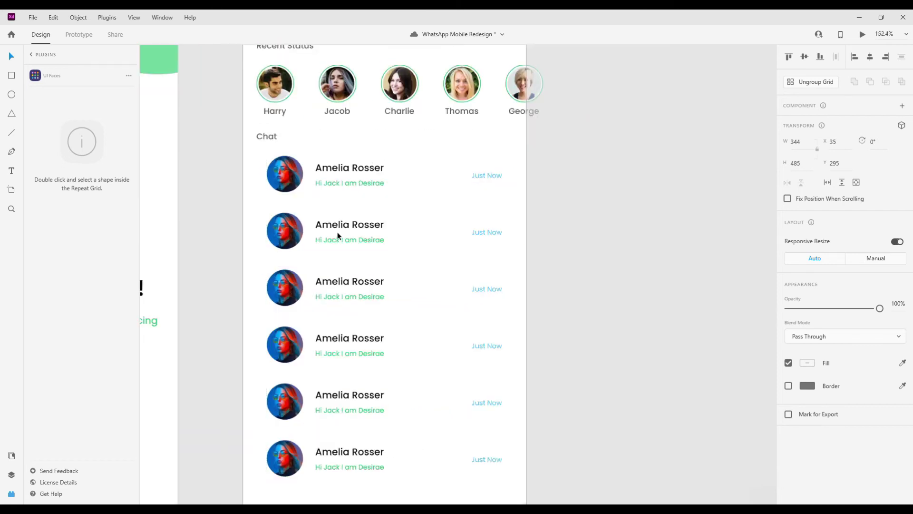
drag(359, 389, 359, 406)
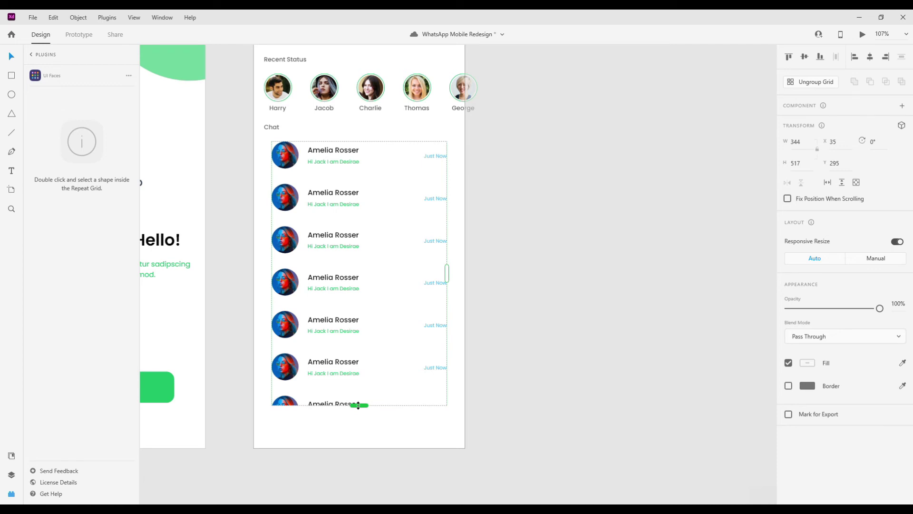
scroll(469, 230, down, 3)
scroll(379, 230, up, 3)
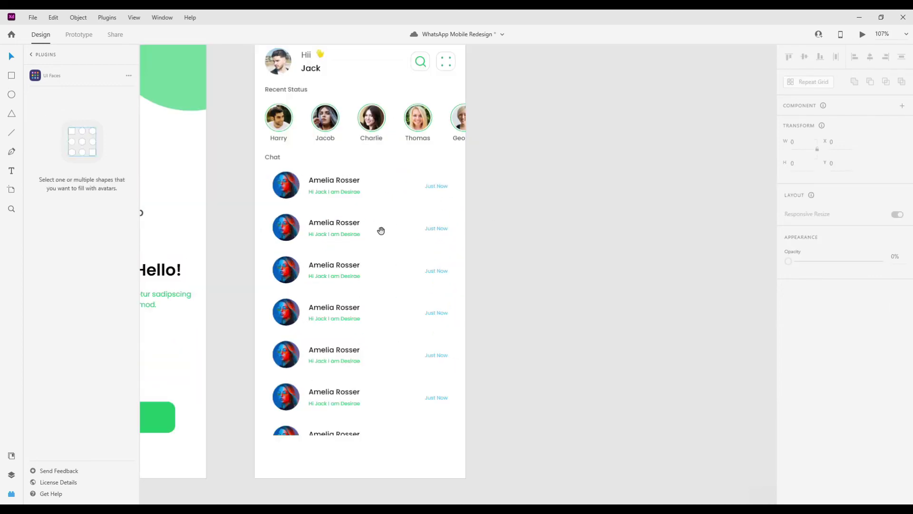
double_click(289, 221)
- Pick the first four face photos in UI Faces for the chat avatars
click(77, 432)
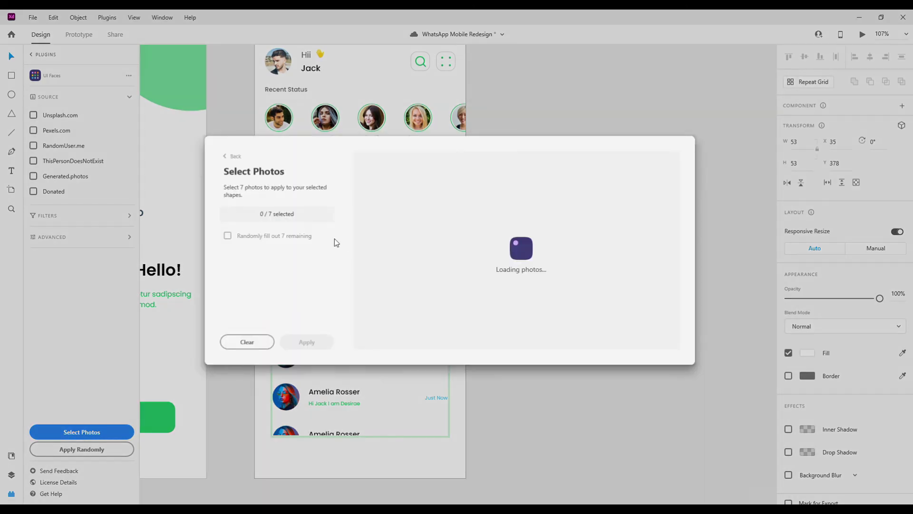
scroll(552, 250, down, 2)
click(635, 308)
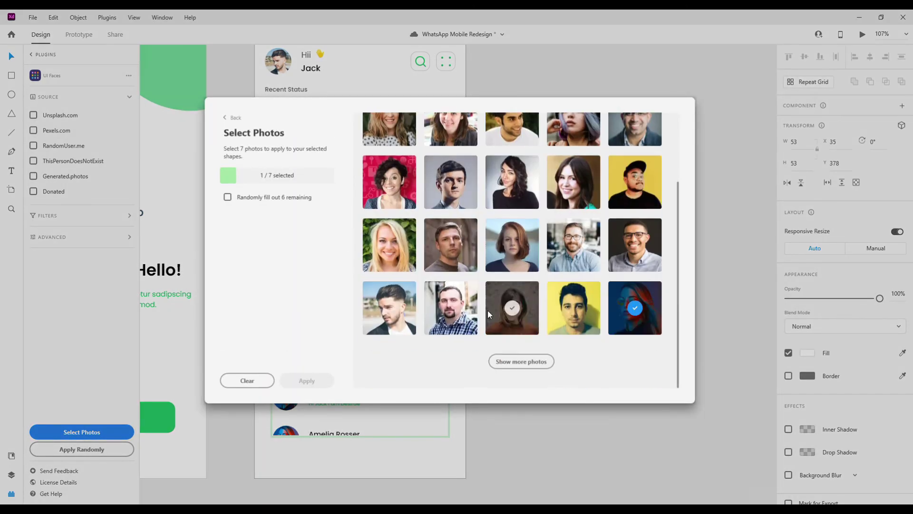
click(393, 309)
click(389, 247)
click(542, 361)
click(635, 182)
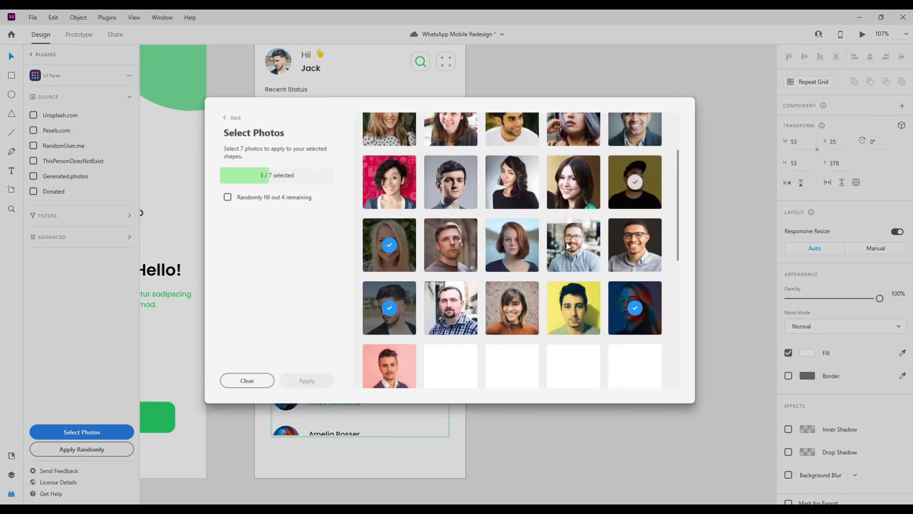
- Pick three more photos and apply all seven to the avatars
scroll(585, 295, down, 2)
scroll(590, 319, down, 3)
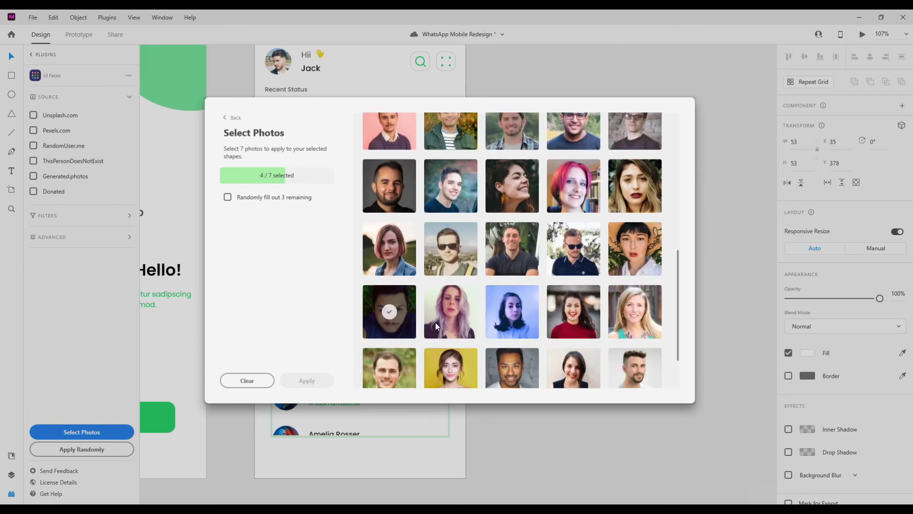
scroll(495, 338, down, 2)
click(451, 309)
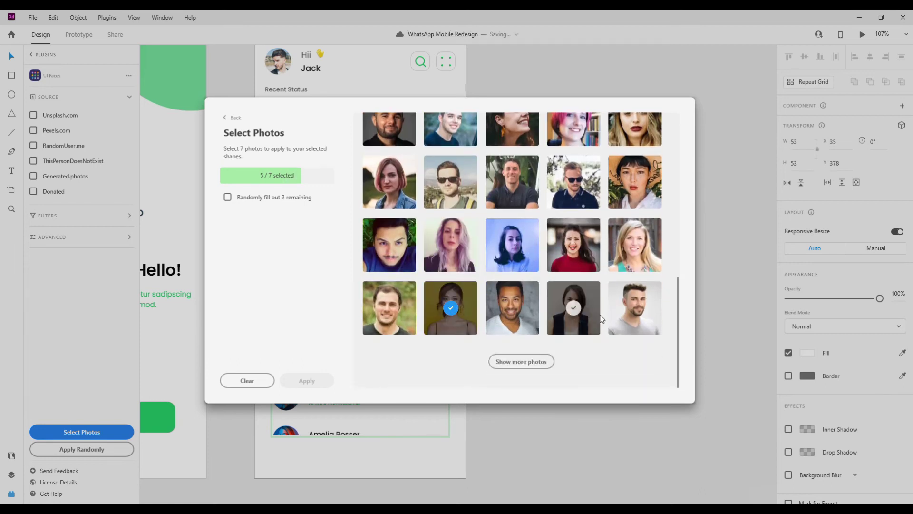
click(635, 308)
click(573, 308)
click(307, 381)
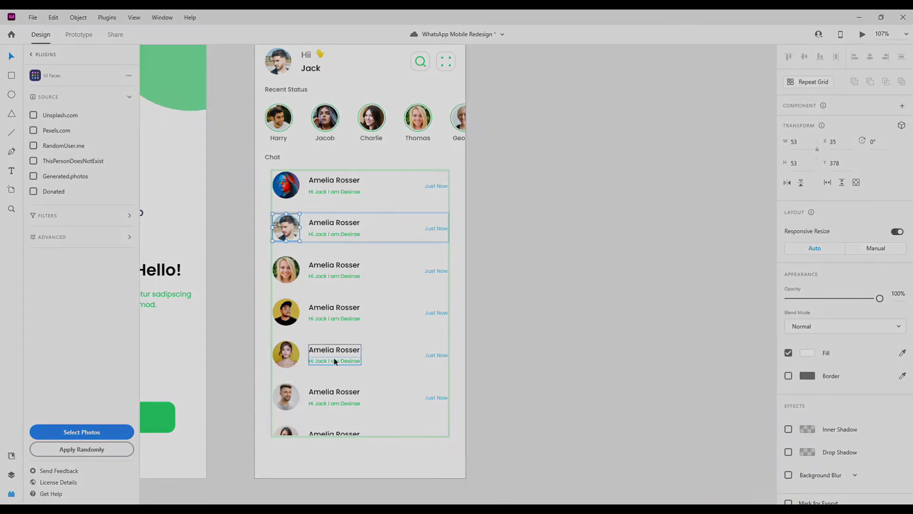
scroll(352, 276, up, 2)
click(351, 211)
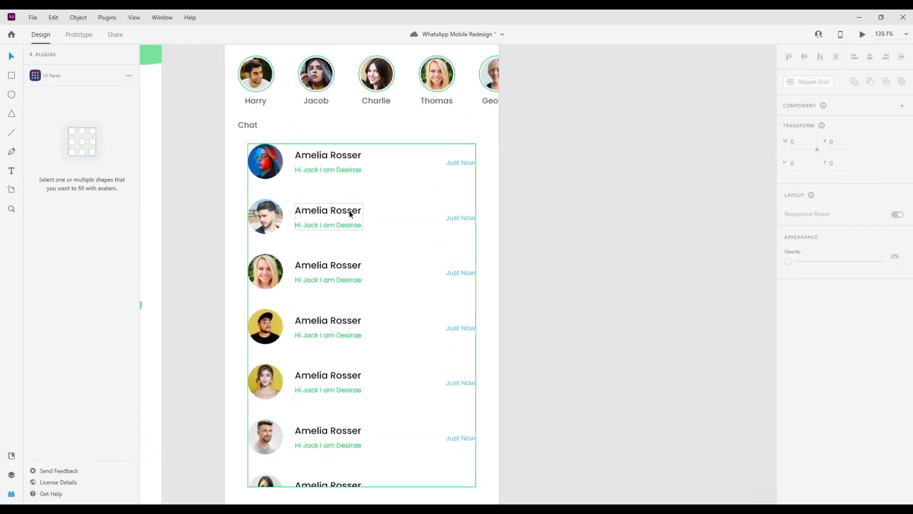
- Rename the second chat row to 'Emma Mary' with the message 'do it'
double_click(350, 212)
double_click(351, 212)
key(BackSpace)
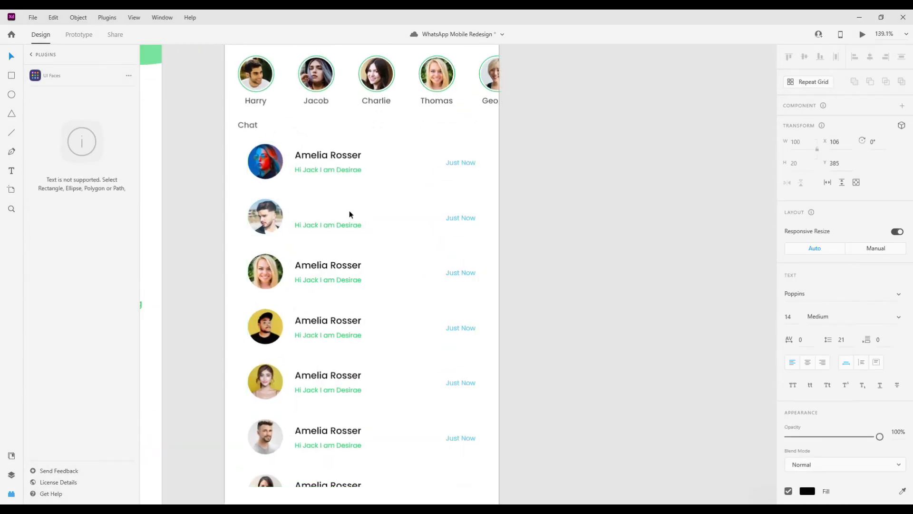
key(ctrl+z)
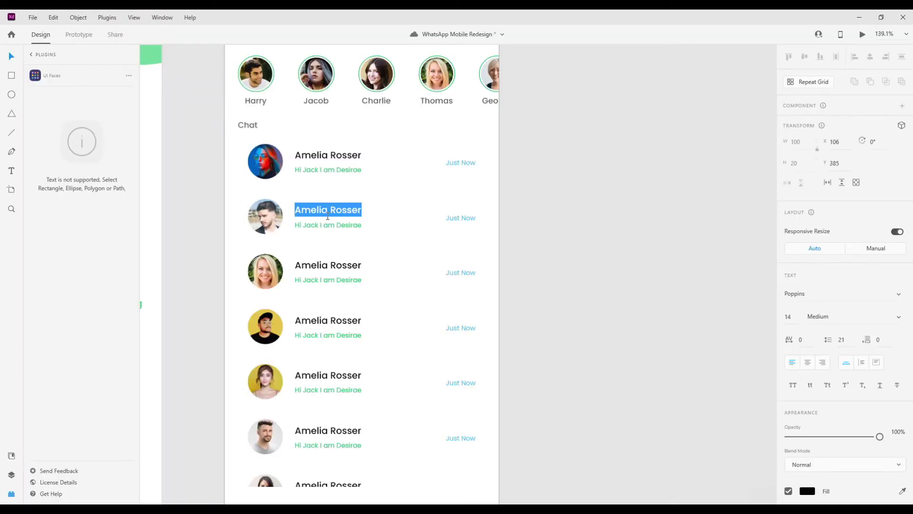
text(Emma)
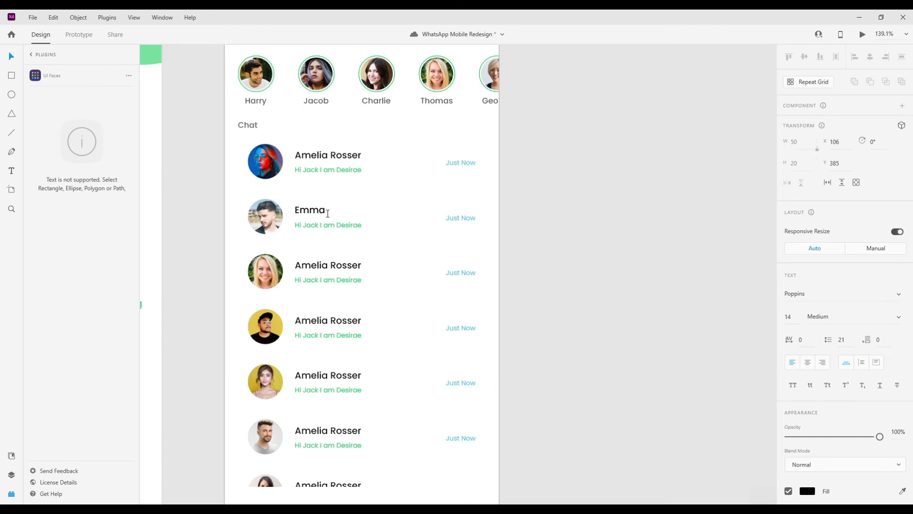
text( Mary)
key(Escape)
double_click(338, 228)
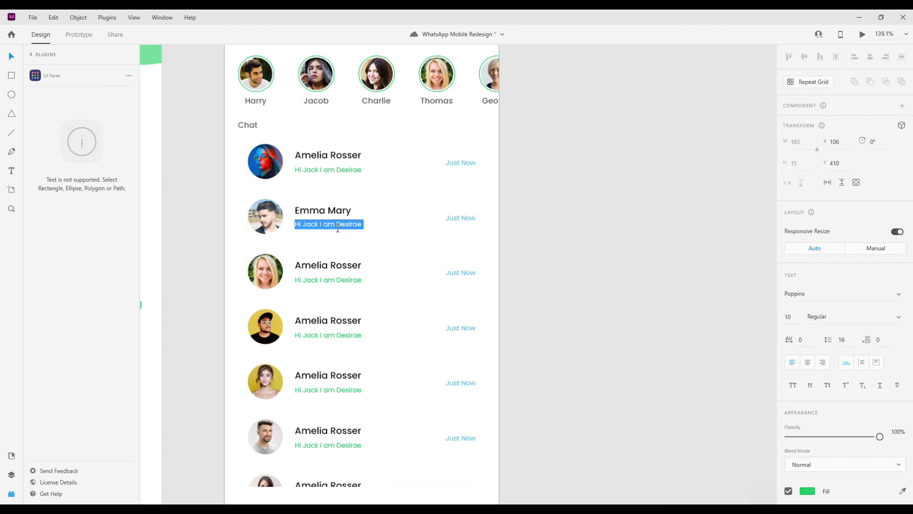
key(BackSpace)
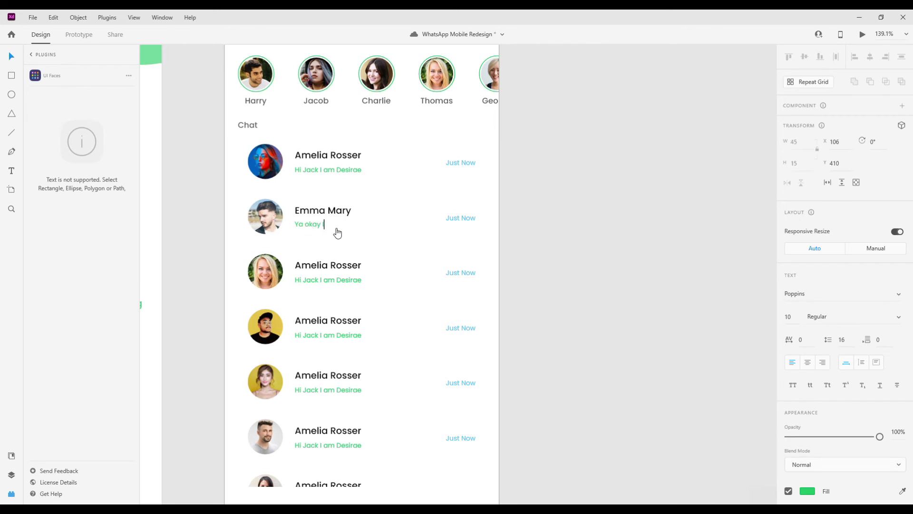
text(do it)
key(Escape)
- Rename the third chat row to 'Poppy Linda' with the message 'OK Sure'
double_click(341, 267)
double_click(342, 269)
key(ctrl+a)
key(BackSpace)
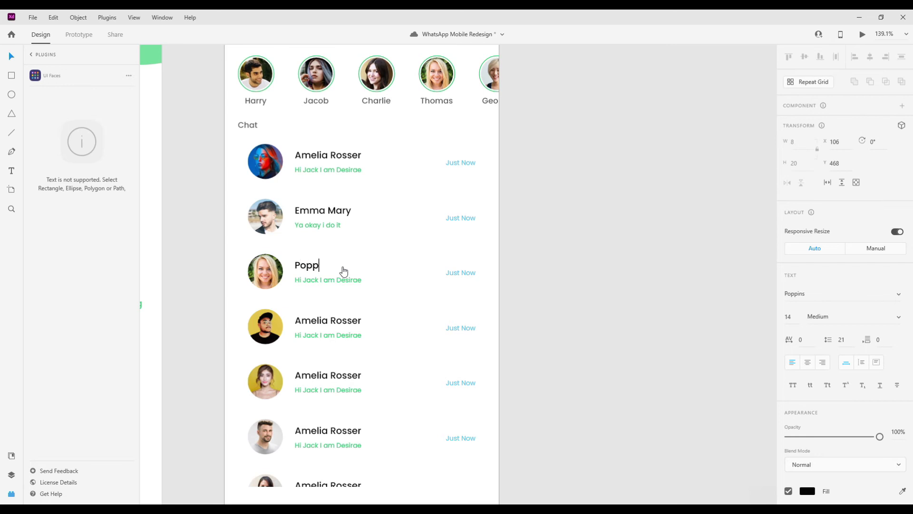
text(Poppy Linda)
key(Escape)
double_click(332, 279)
key(ctrl+a)
text(OK)
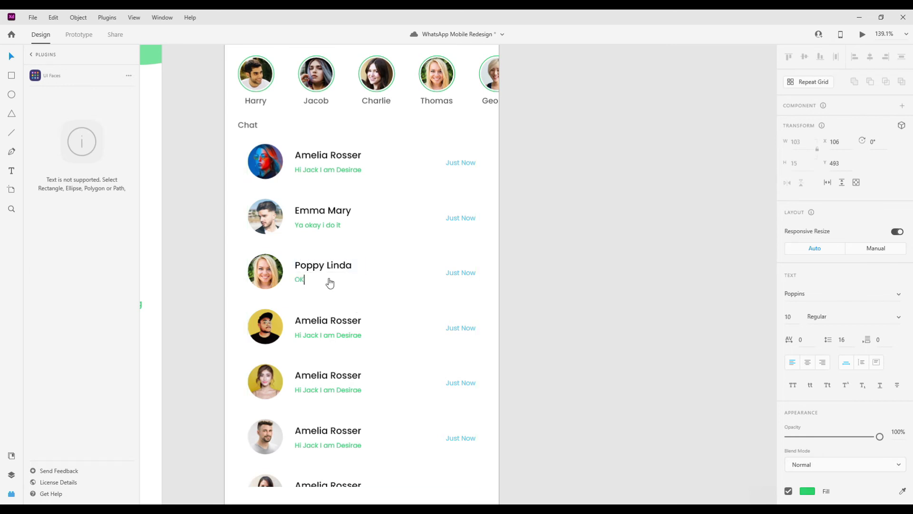
text( Sure)
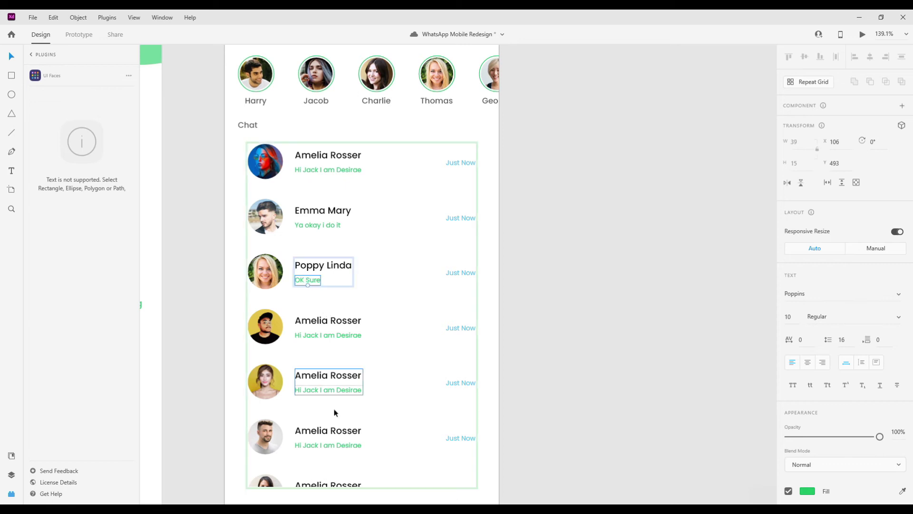
- Rename the fourth chat row to 'Lily Jessica' and replace its message line
double_click(326, 320)
key(ctrl+a)
key(BackSpace)
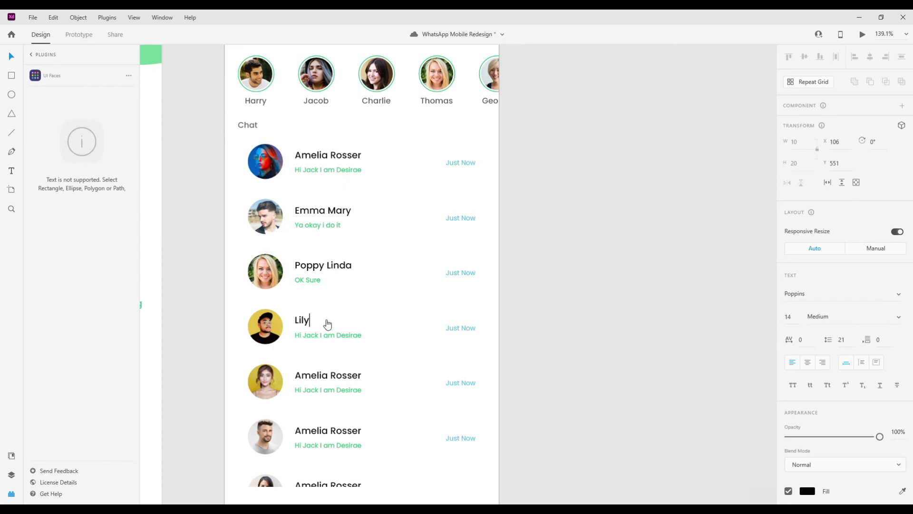
text(Lily Jessica)
click(339, 335)
key(BackSpace)
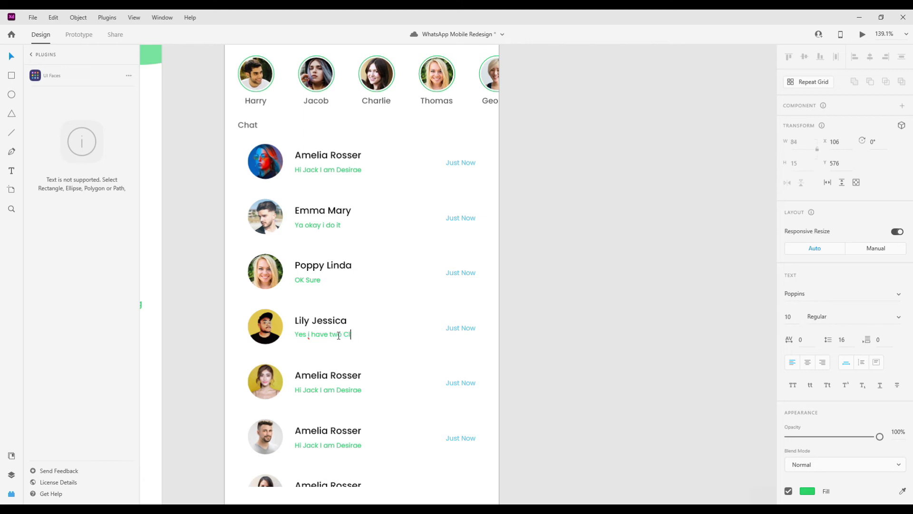
text(ts)
key(Escape)
- Start editing the fifth chat row's name text
click(336, 374)
click(336, 375)
double_click(336, 375)
- Rename the fifth chat row to 'Smith Johnson' with the message 'Give me Same Time'
key(BackSpace)
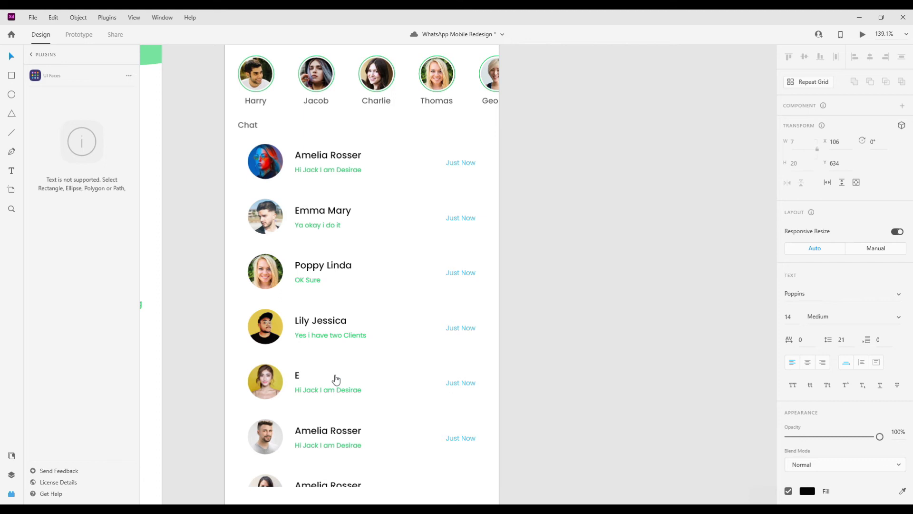
key(BackSpace)
key(BackSpace)
text(Smith Jo)
click(336, 390)
double_click(336, 390)
key(BackSpace)
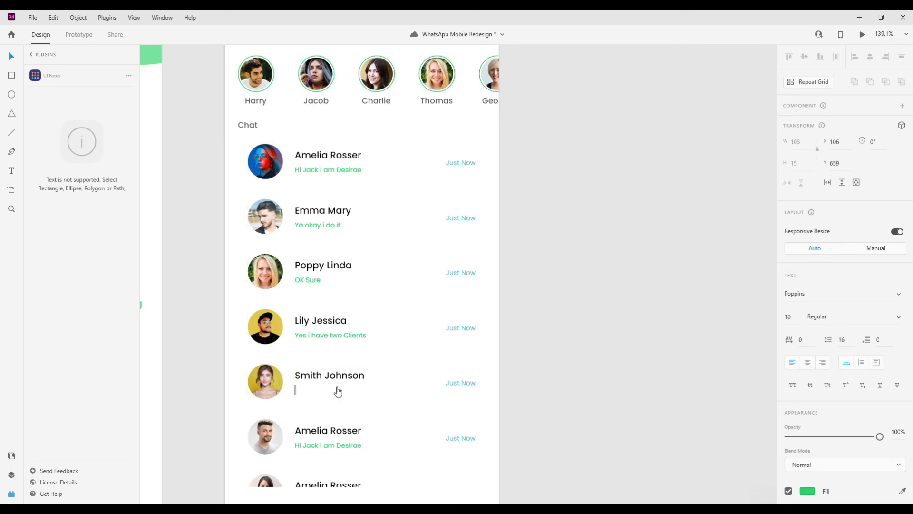
text(Give me San)
key(Escape)
scroll(388, 391, down, 1)
click(326, 391)
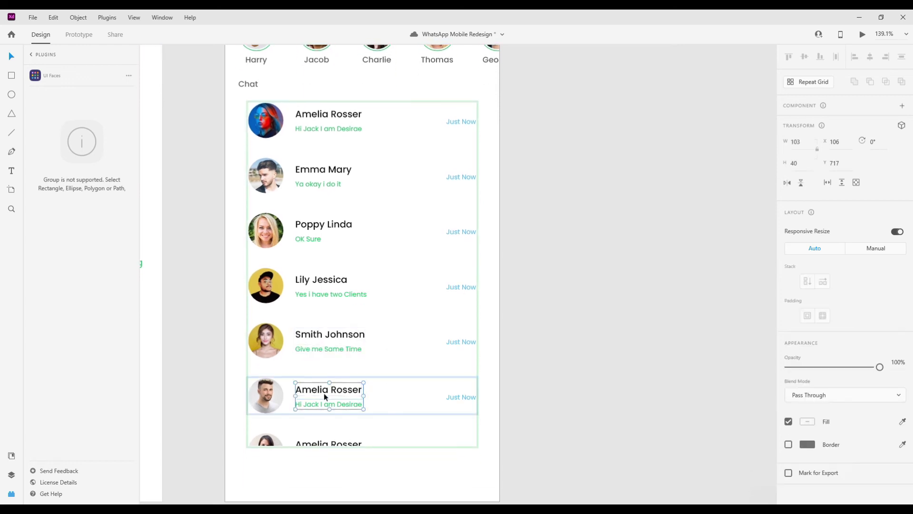
double_click(326, 390)
key(BackSpace)
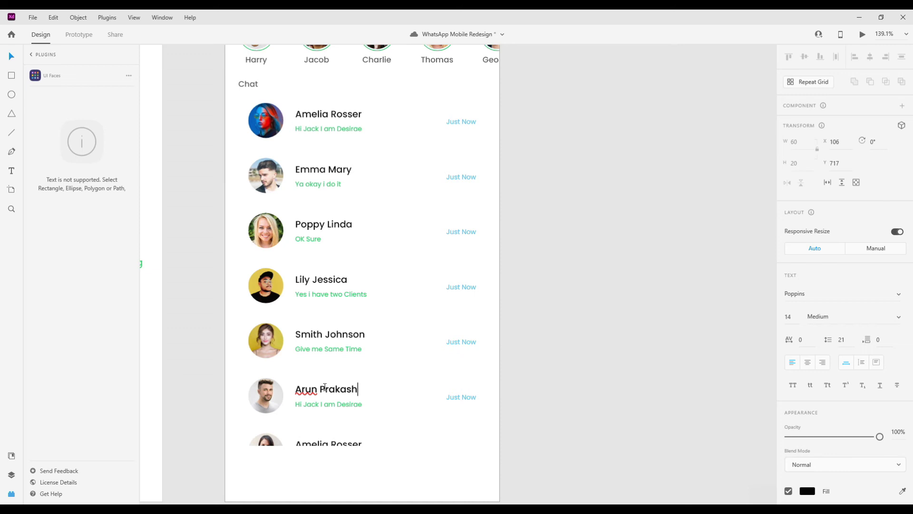
double_click(328, 404)
key(BackSpace)
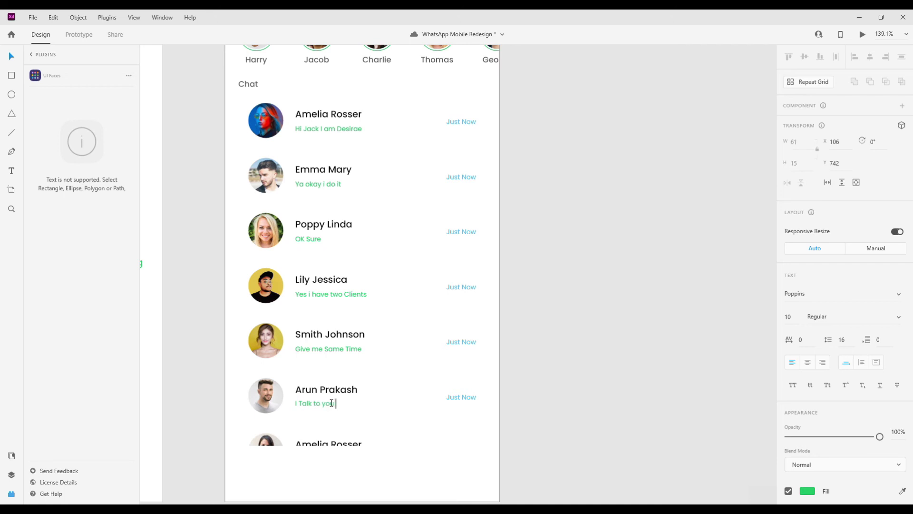
scroll(328, 418, down, 1)
text(I Talk to you letter)
click(327, 429)
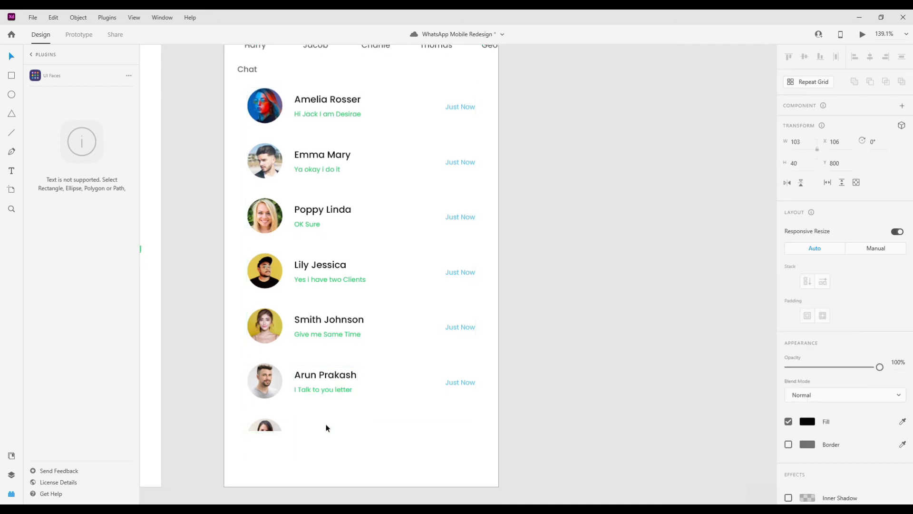
double_click(328, 429)
key(BackSpace)
text(MOnik)
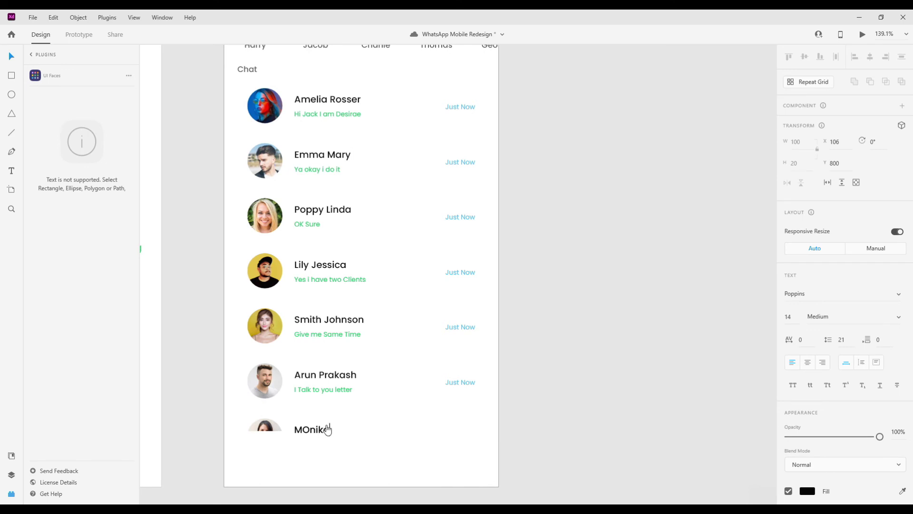
key(BackSpace)
text(o)
key(Right)
text(da)
key(Escape)
key(Escape)
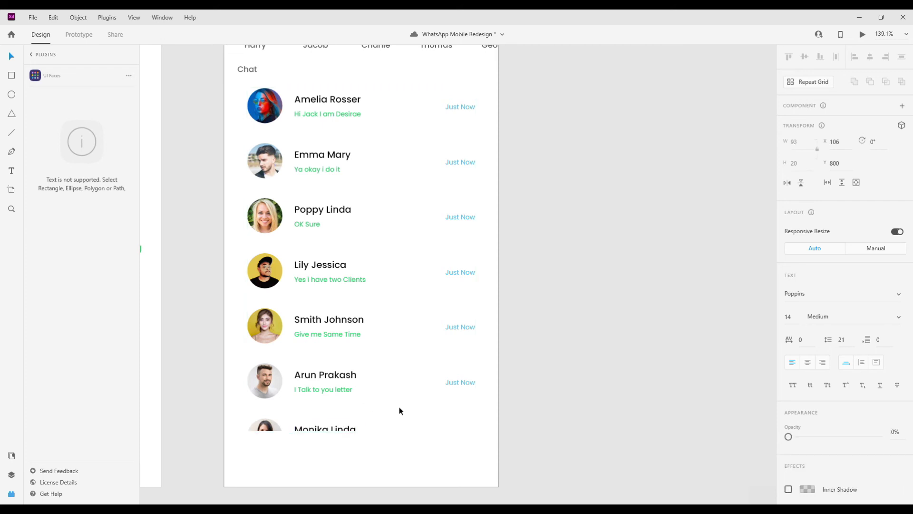
scroll(398, 406, down, 3)
click(329, 373)
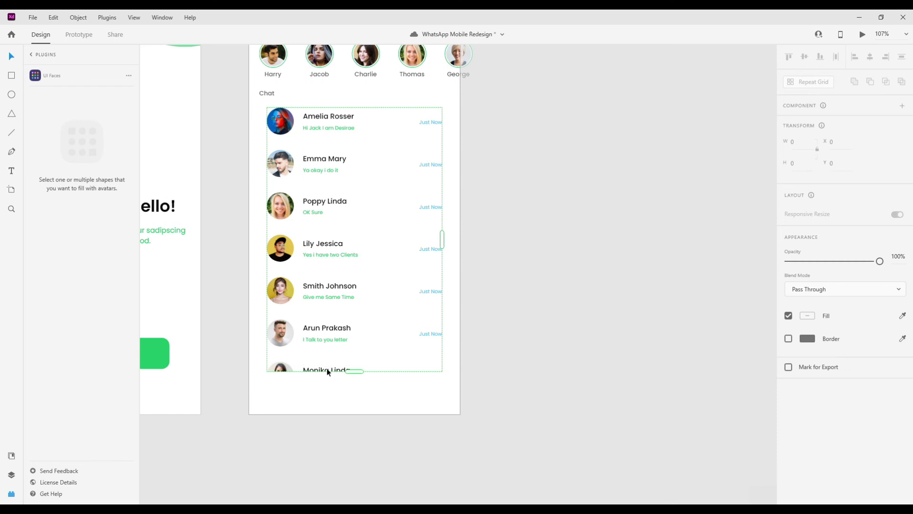
- Shorten the chat Repeat Grid to six rows, hiding the Monika Linda row
drag(353, 371, 351, 353)
scroll(379, 350, down, 3)
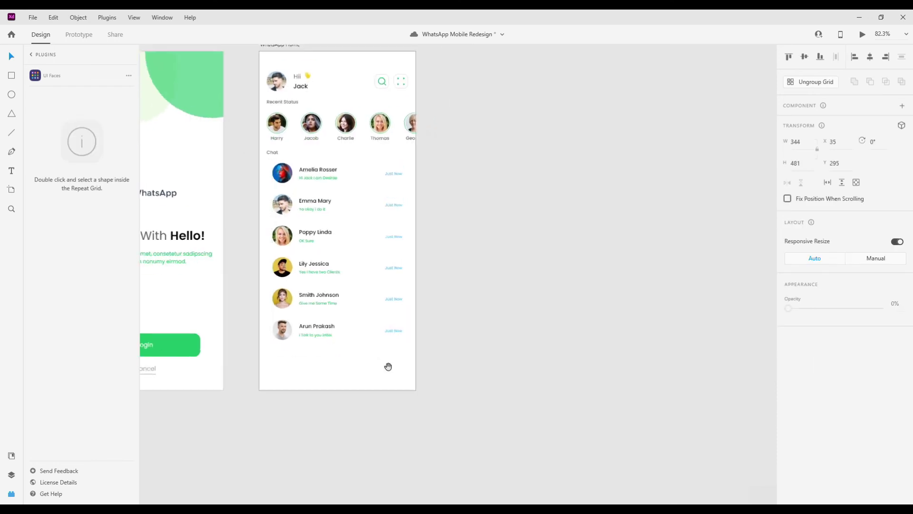
click(353, 371)
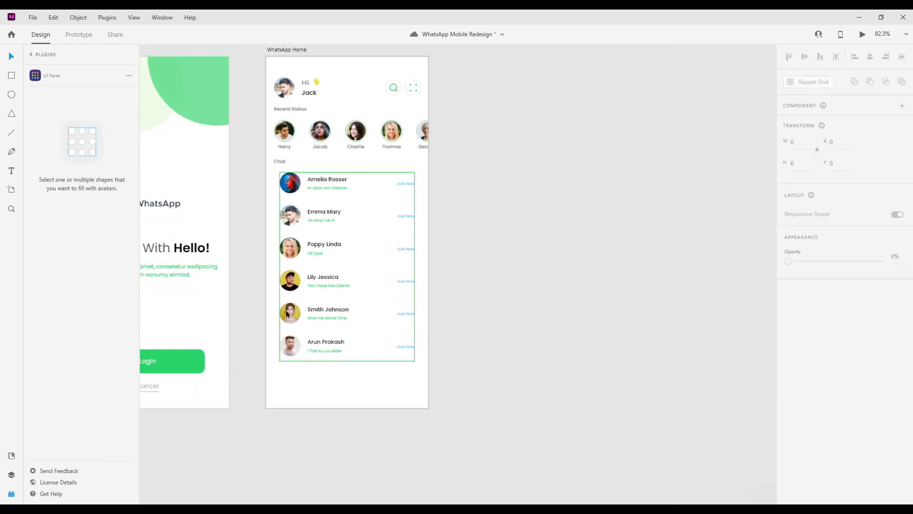
- Draw a 414×77 bottom bar rectangle with top corner radii of 30
click(11, 75)
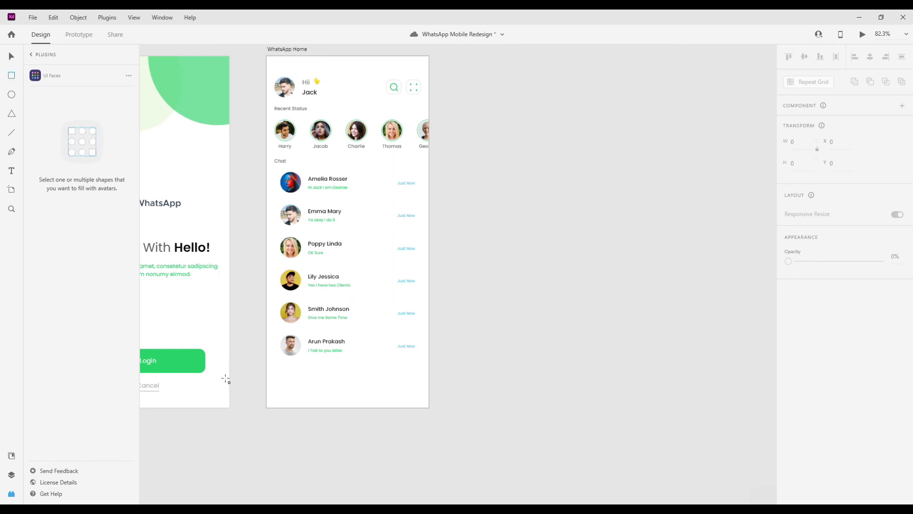
drag(268, 379, 430, 408)
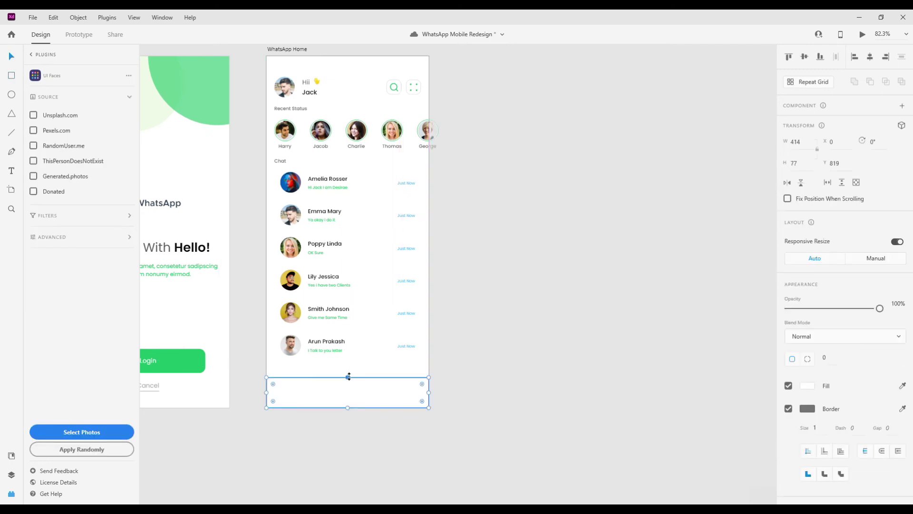
text(30)
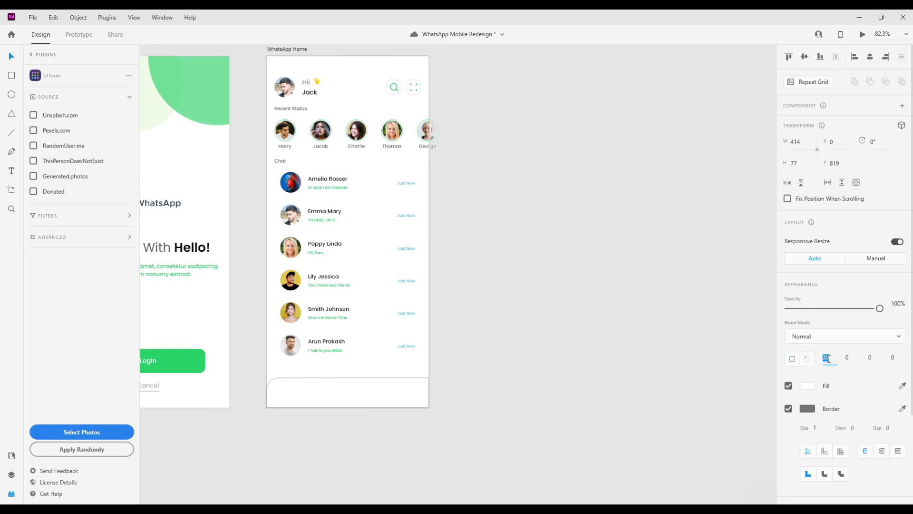
click(874, 359)
text(30)
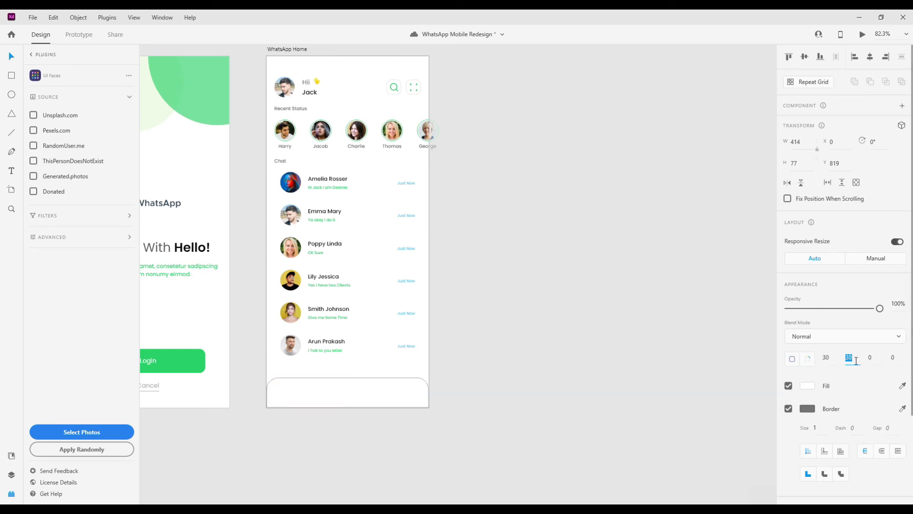
- Remove the bar's border and add a drop shadow with Y -7 and blur 47
scroll(820, 390, down, 2)
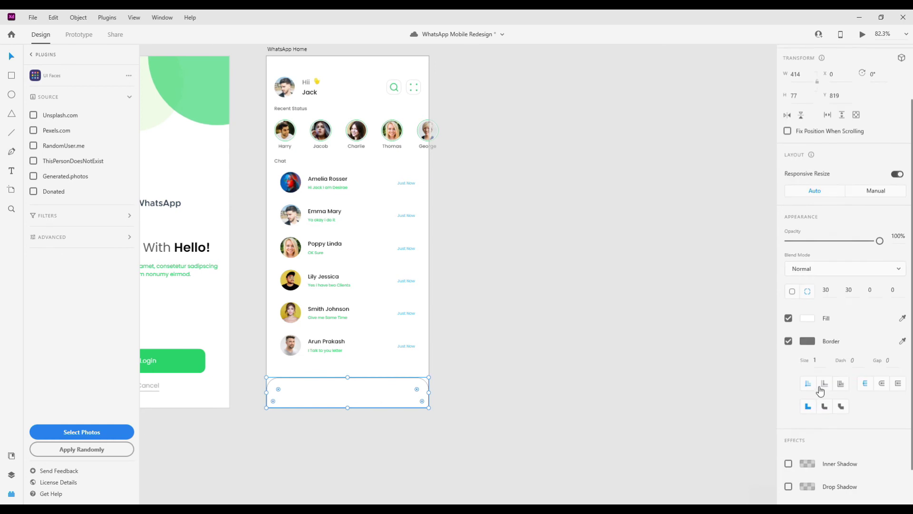
click(788, 341)
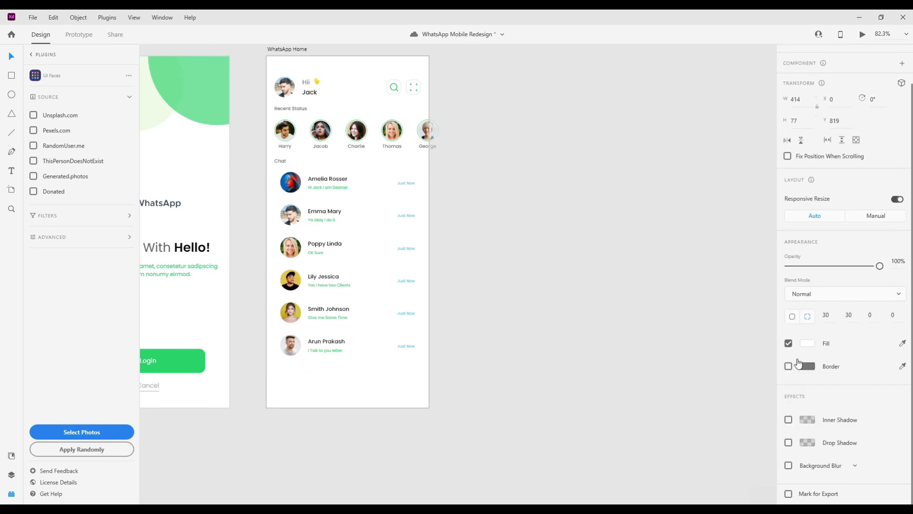
click(788, 442)
click(865, 470)
key(shift+Down)
key(shift+Down)
key(shift+Down)
key(shift+Down)
click(886, 461)
text(47)
click(850, 460)
text(-7)
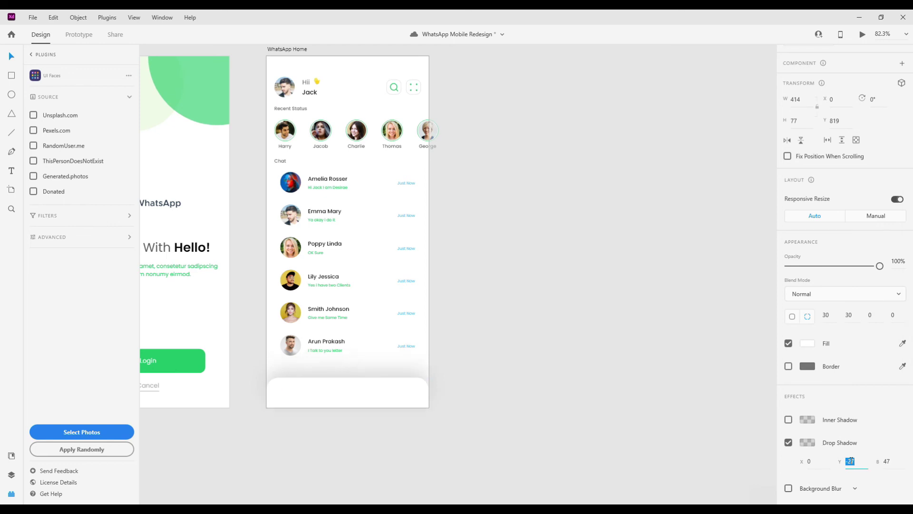
- Colour the bar's drop shadow green #25D366
click(807, 443)
click(704, 489)
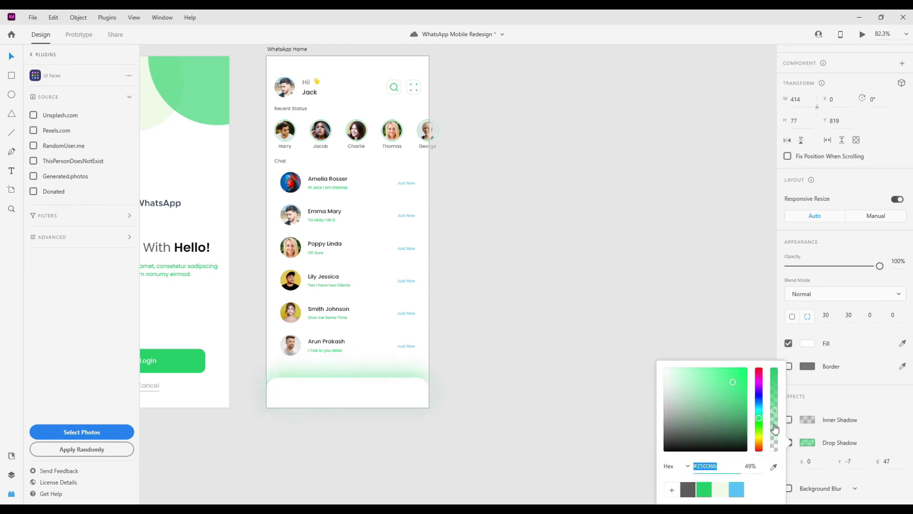
click(389, 414)
scroll(389, 410, down, 3)
scroll(352, 383, up, 2)
scroll(353, 383, up, 4)
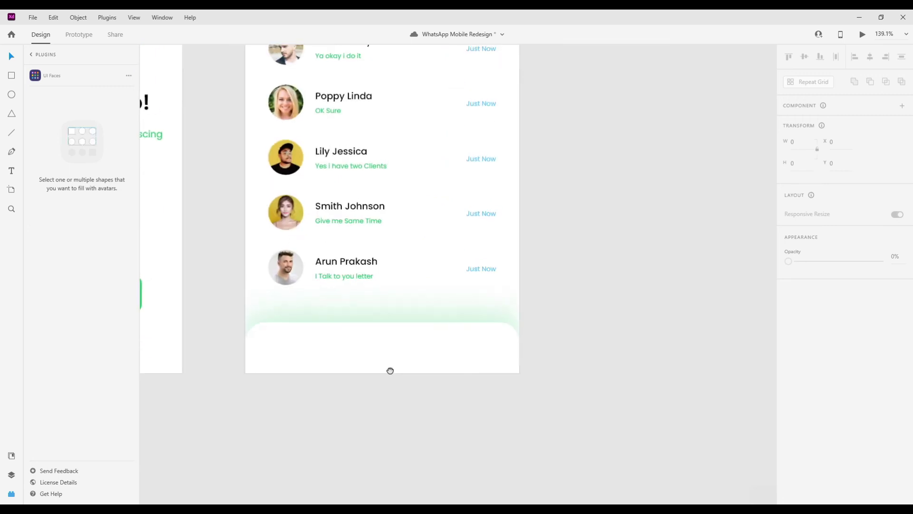
click(32, 55)
click(48, 98)
- Insert a phone-call icon from the Icons 4 Design library, discarding a chat bubbles icon
text(Chast)
key(BackSpace)
key(BackSpace)
text(t)
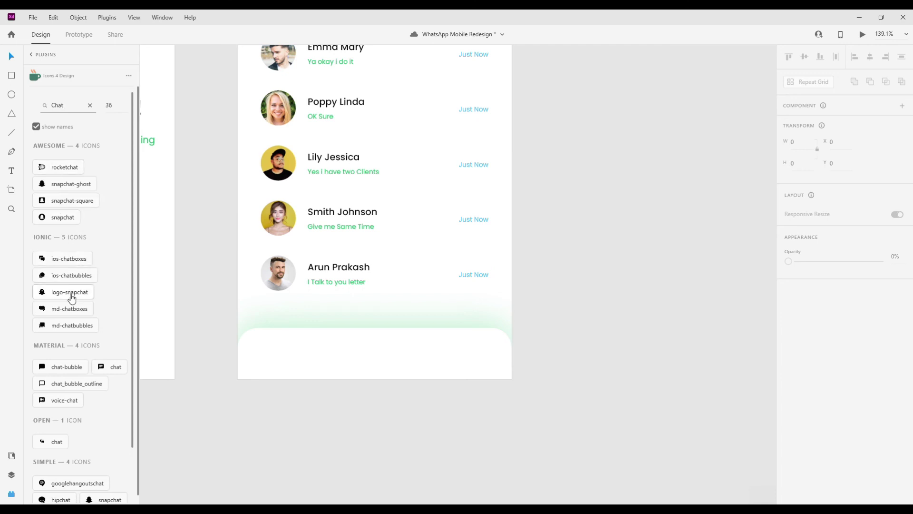
click(76, 326)
double_click(72, 107)
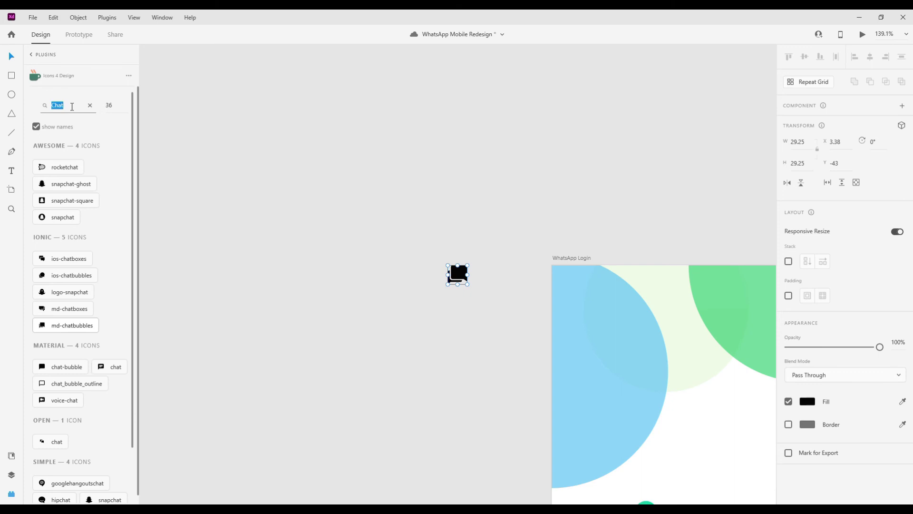
text(call)
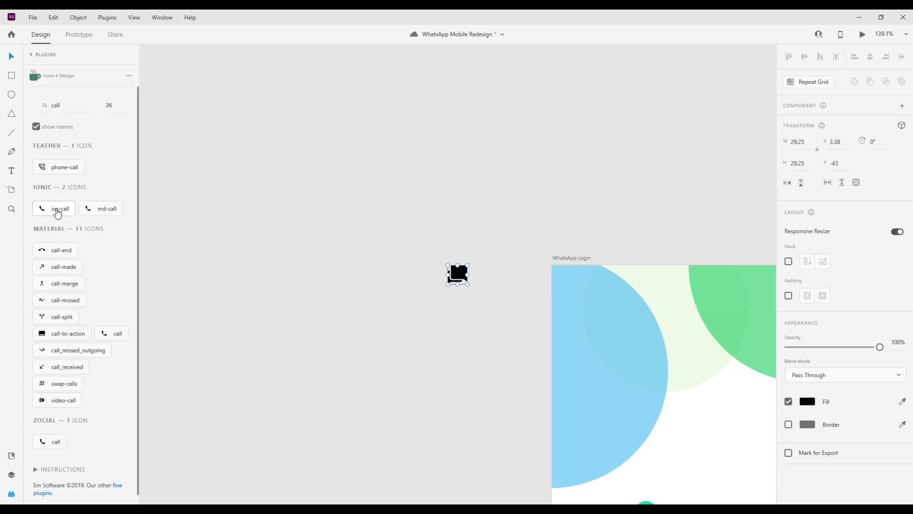
click(113, 219)
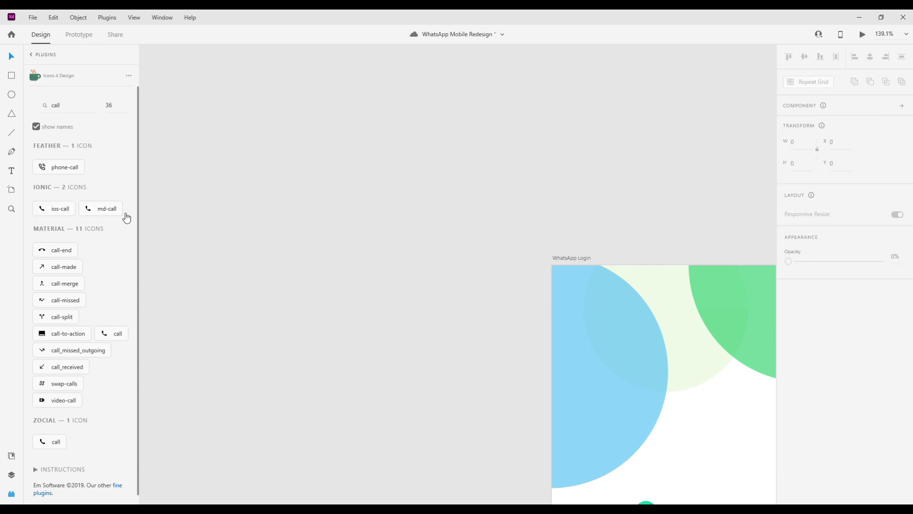
click(72, 168)
- Search the icon library for a status icon, then clear the search
triple_click(79, 105)
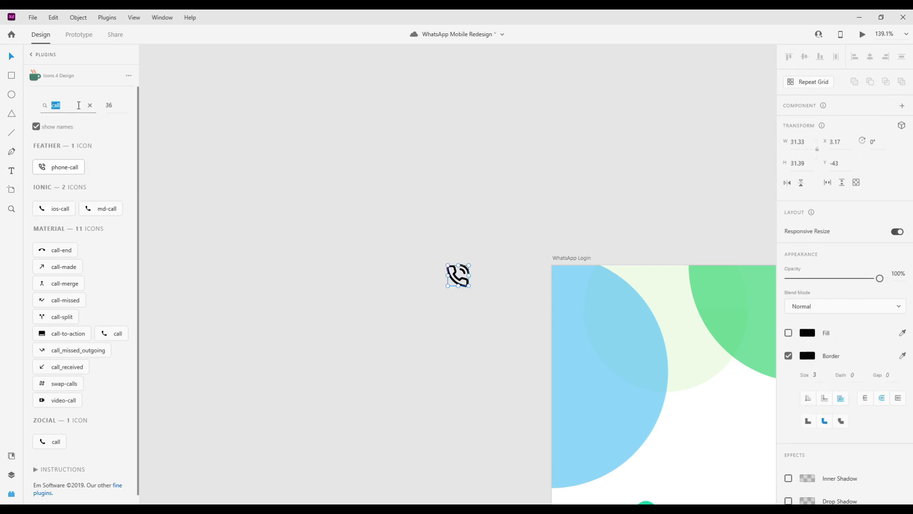
text(status)
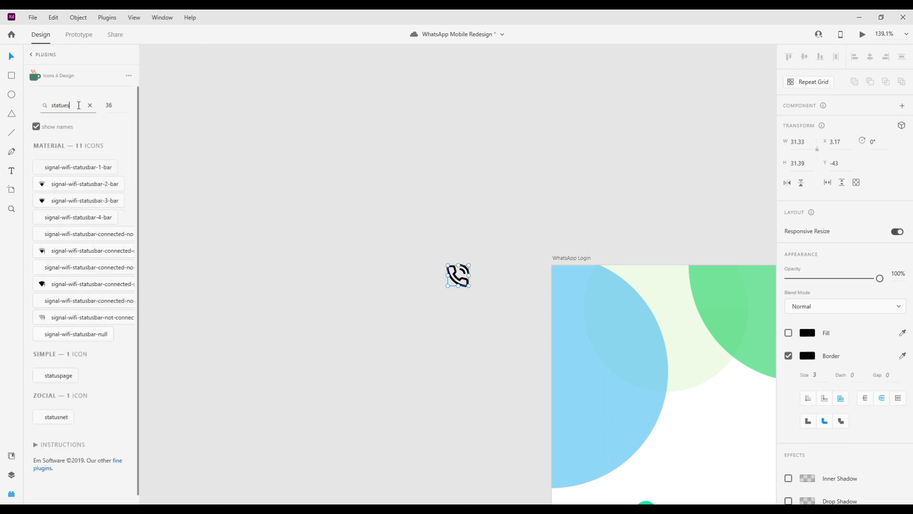
key(BackSpace)
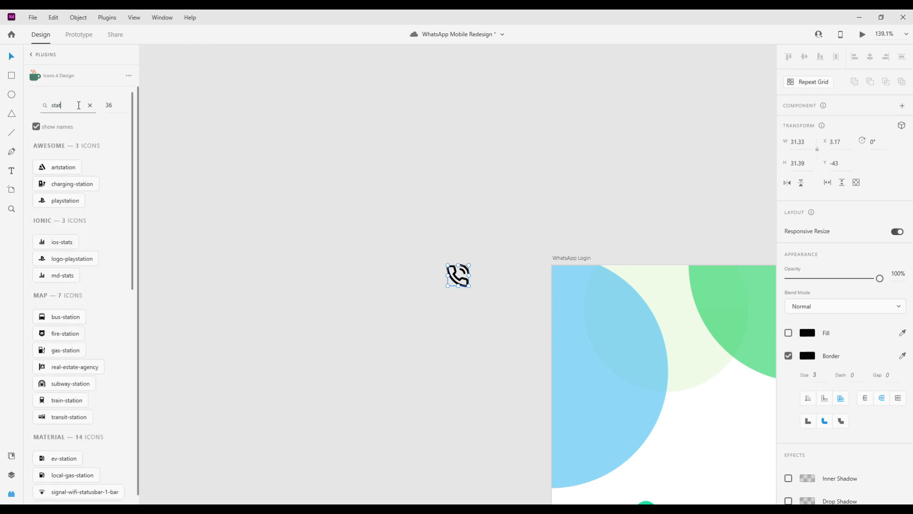
key(BackSpace)
key(BackSpace)
key(BackSpace)
key(BackSpace)
key(BackSpace)
key(BackSpace)
click(278, 161)
- Cut the phone-call icon off the pasteboard via the Layers panel
click(11, 474)
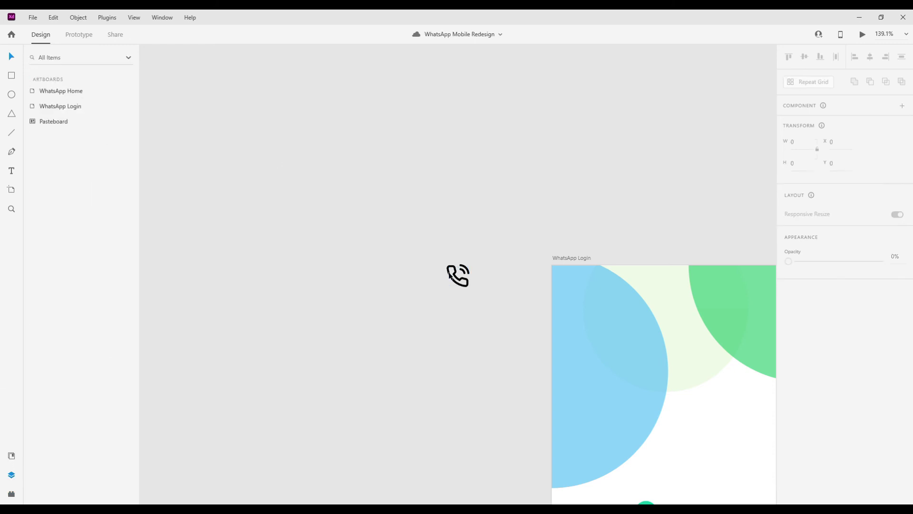
click(449, 275)
key(Delete)
key(ctrl+0)
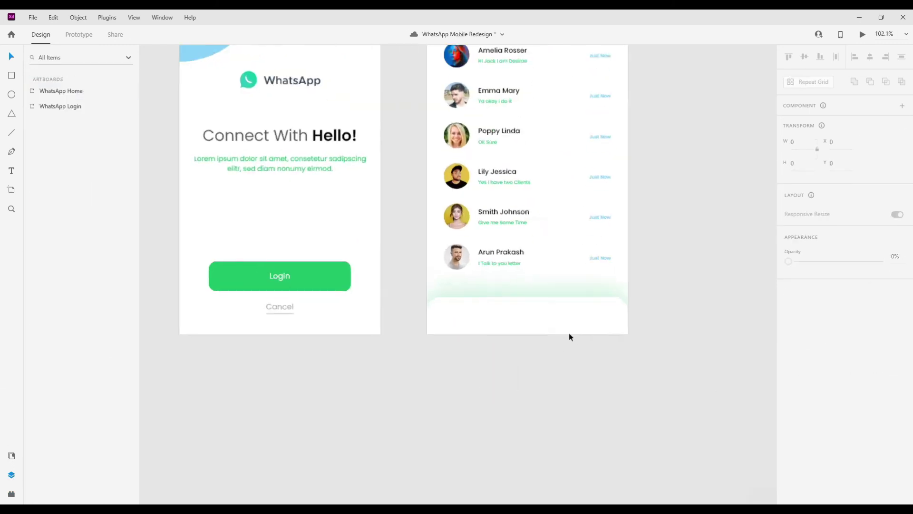
- Paste the phone icon into the bottom bar and delete its sound-wave path
scroll(568, 333, up, 3)
key(ctrl+v)
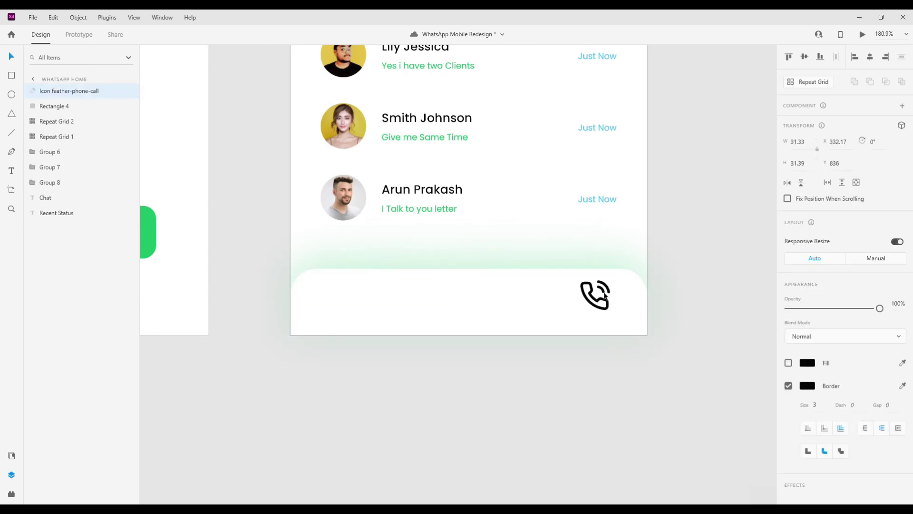
scroll(604, 297, up, 4)
key(super)
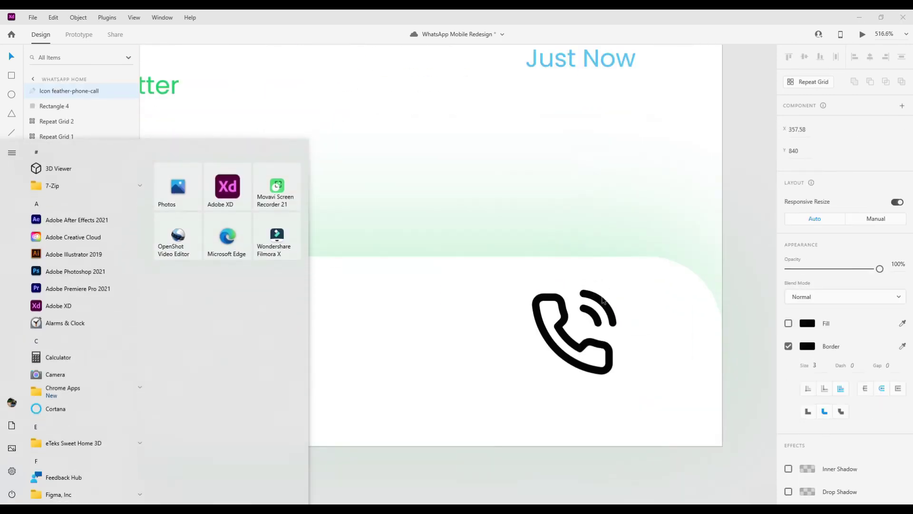
double_click(603, 300)
click(601, 302)
key(Delete)
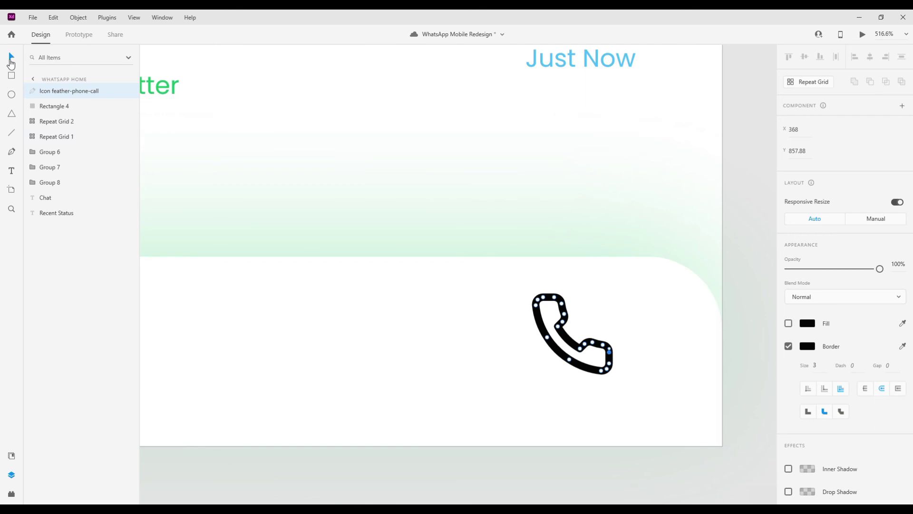
click(545, 435)
- Give the phone icon a grey outline of size 2
click(611, 373)
key(Return)
scroll(553, 344, down, 5)
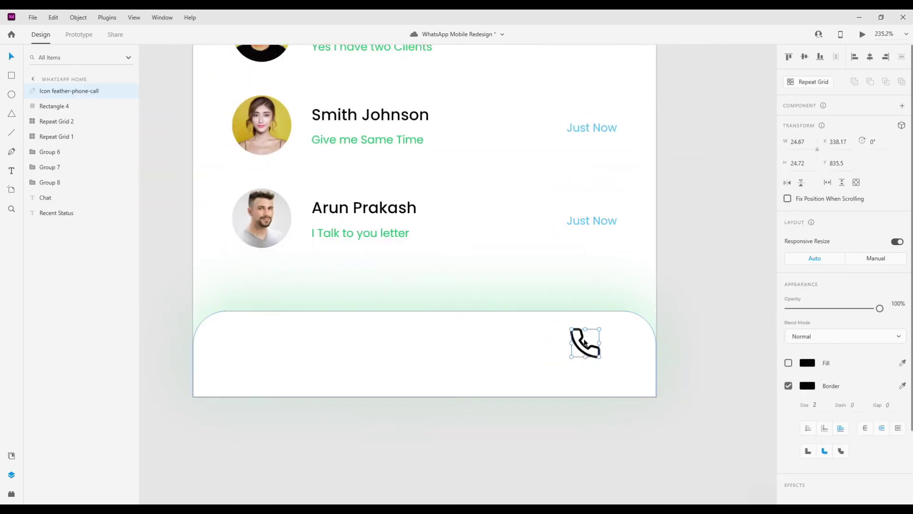
click(807, 385)
click(552, 453)
scroll(556, 349, up, 2)
- Draw a 26×26 unfilled circle with a size-2 border dashed at 10
key(e)
drag(476, 322, 514, 360)
click(789, 363)
key(Up)
text(10)
key(Return)
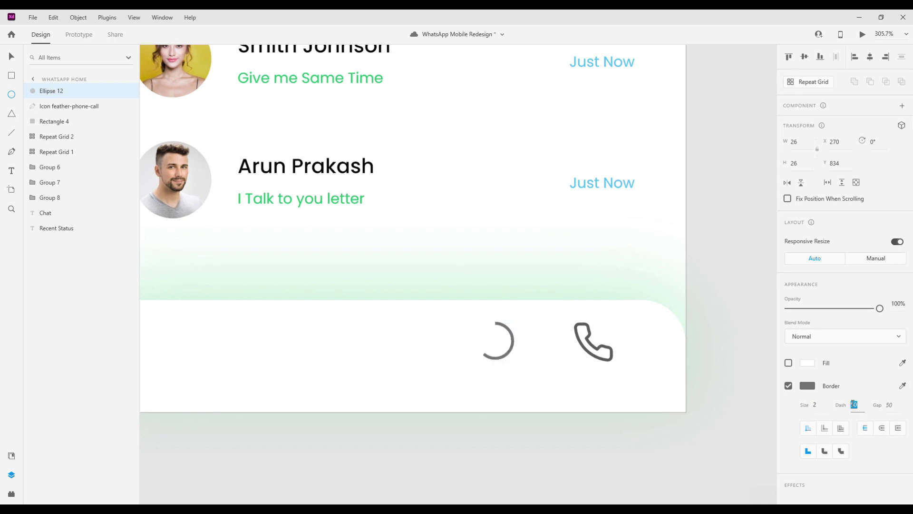
- Draw a borderless green square left of the dashed circle with corner radius 7
click(21, 55)
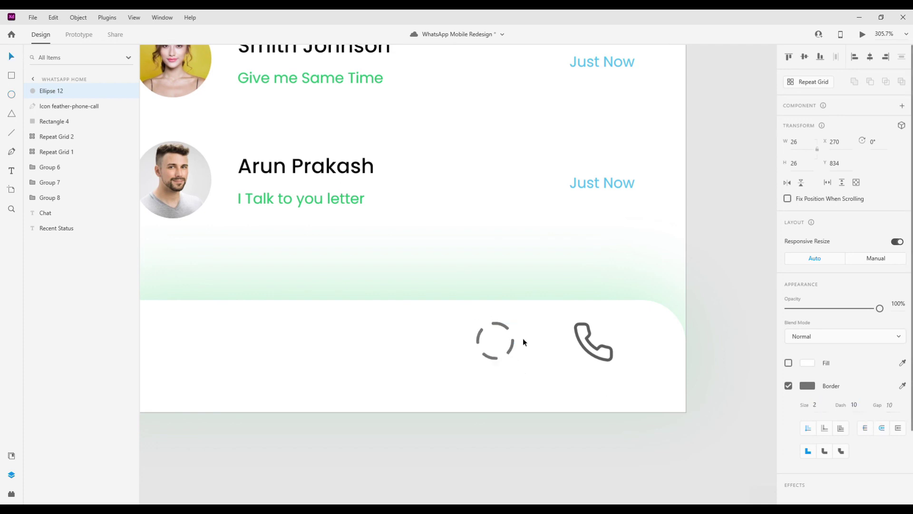
click(12, 75)
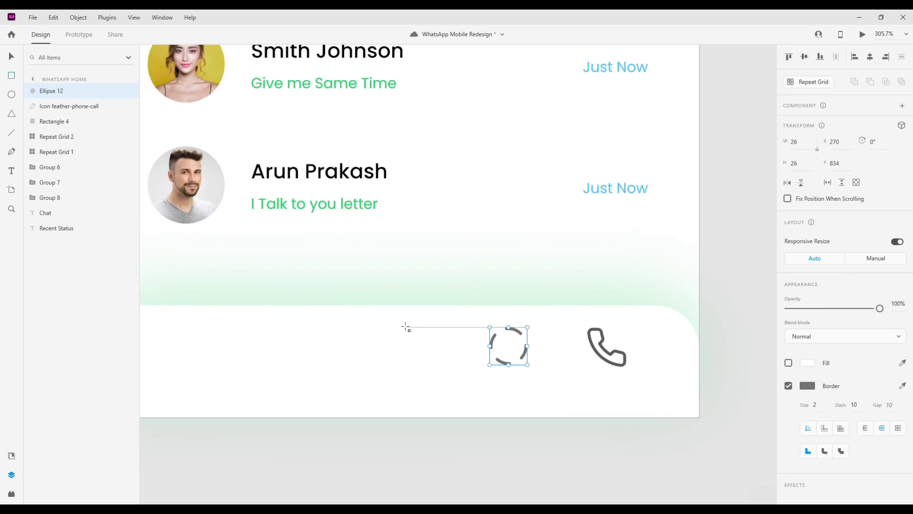
drag(398, 327, 439, 368)
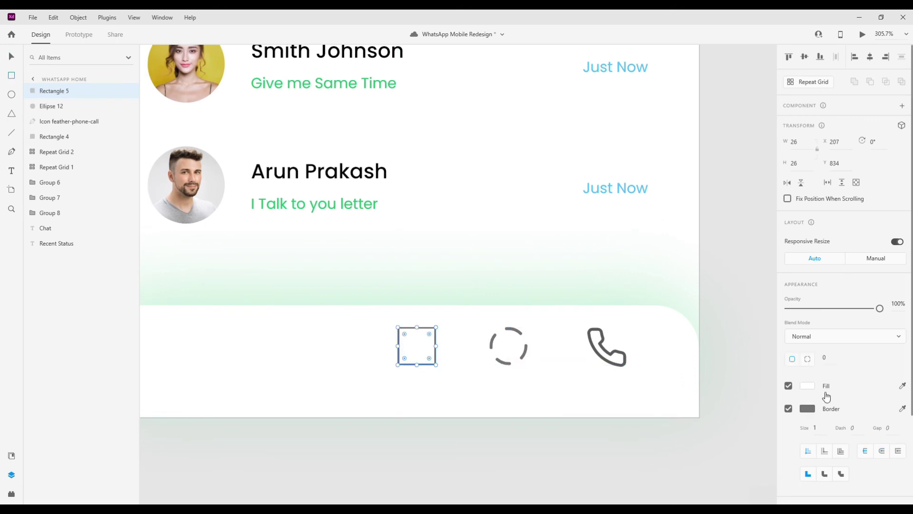
click(789, 409)
click(815, 385)
click(826, 357)
text(7)
key(Return)
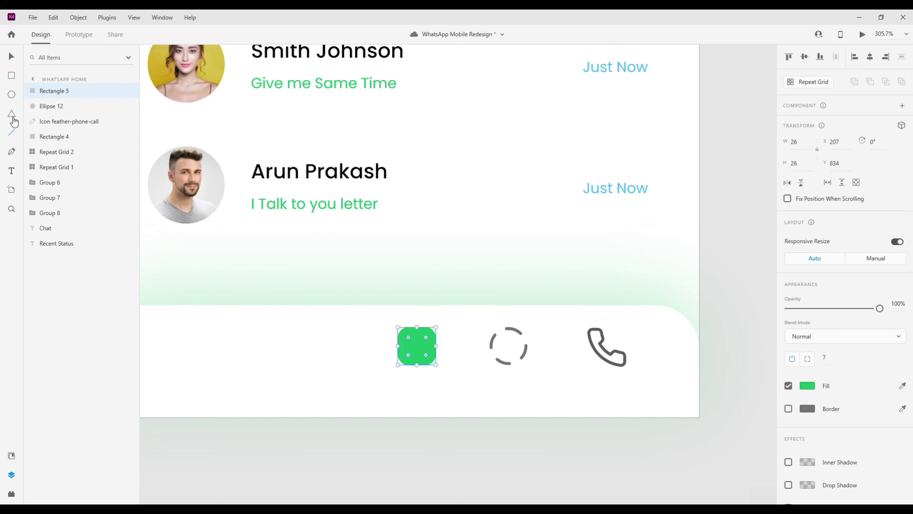
- Zoom in and draw a five-point V-shaped path inside the green rounded square with the Pen
key(ctrl+=)
scroll(418, 358, up, 5)
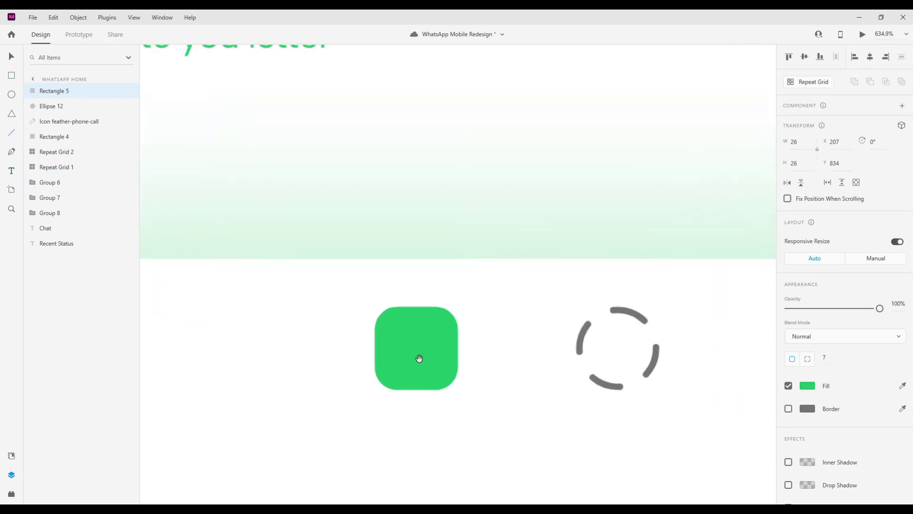
click(11, 152)
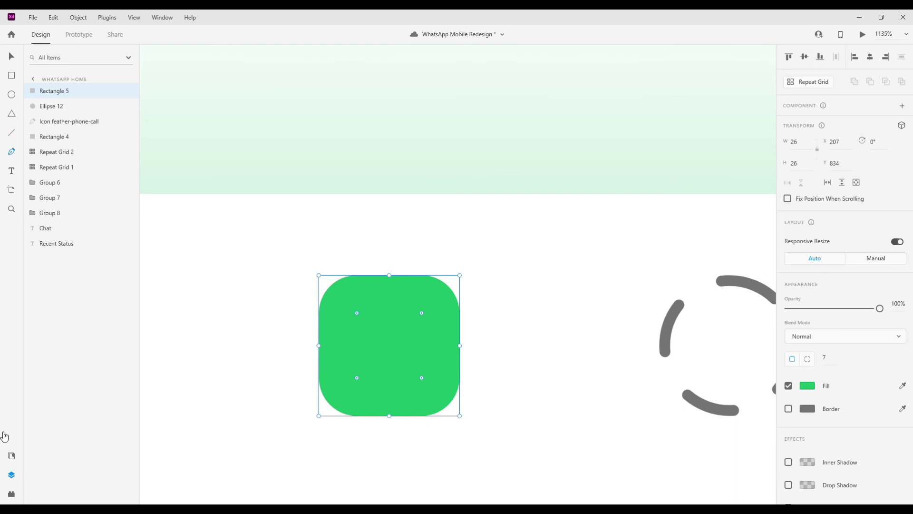
click(353, 303)
click(378, 329)
click(389, 335)
click(405, 323)
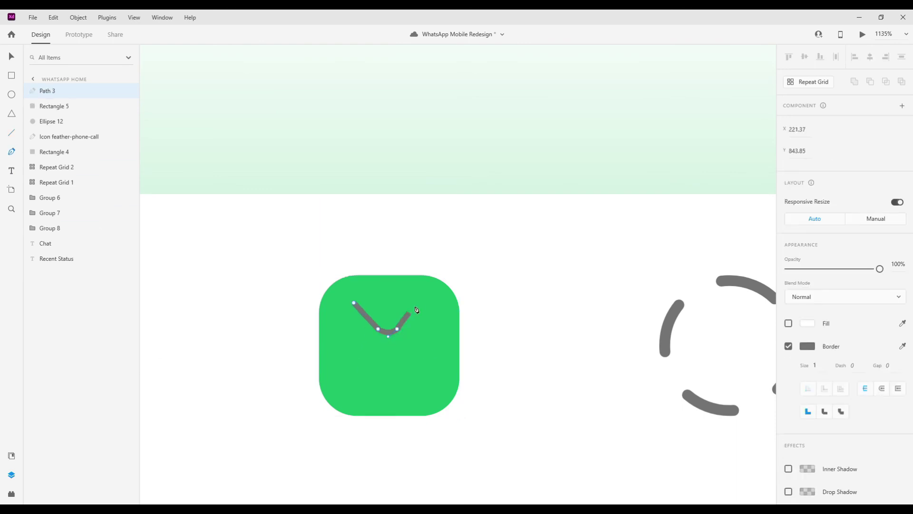
click(423, 302)
right_click(423, 302)
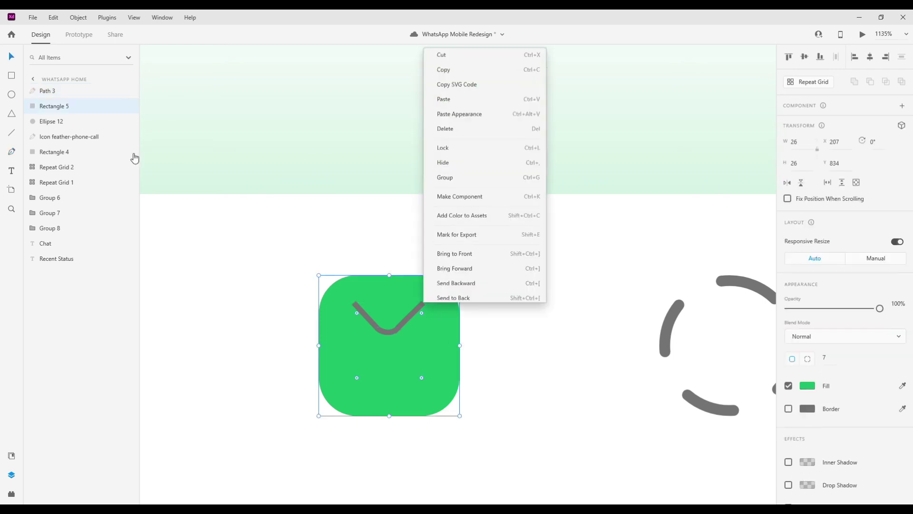
key(Escape)
- Refine the V's anchors, reshaping the left leg and sharpening its corner points
scroll(865, 299, down, 1)
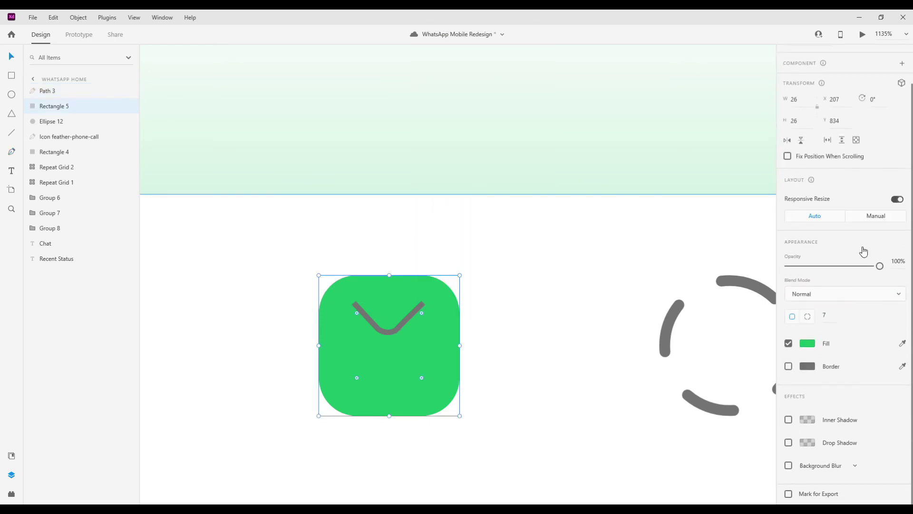
click(393, 329)
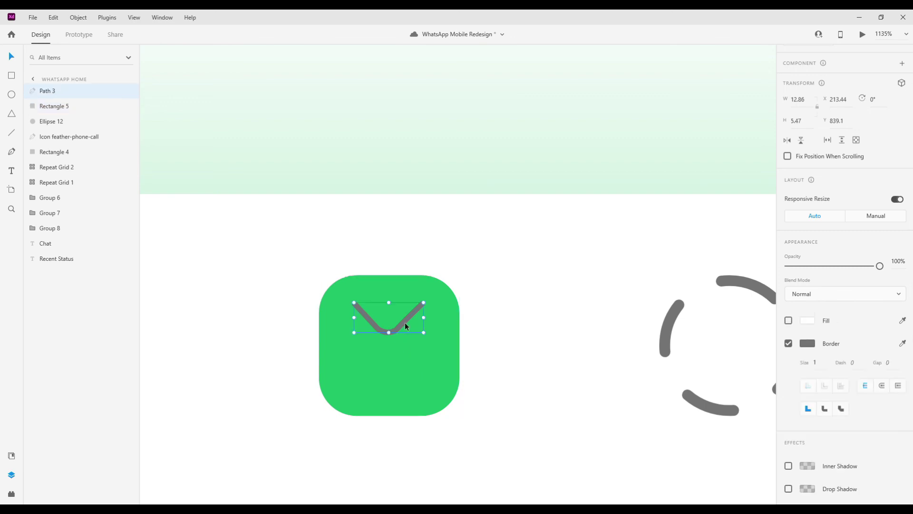
scroll(415, 344, up, 3)
double_click(390, 307)
click(378, 322)
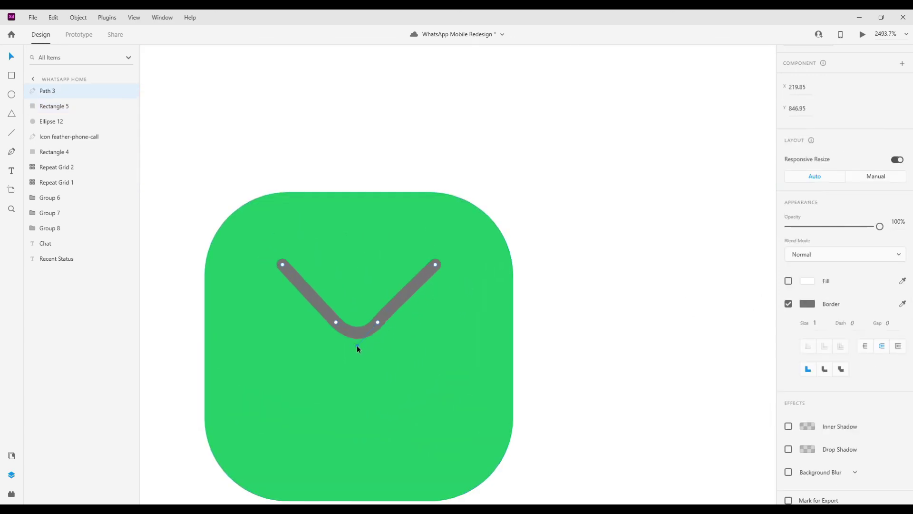
drag(337, 322, 310, 309)
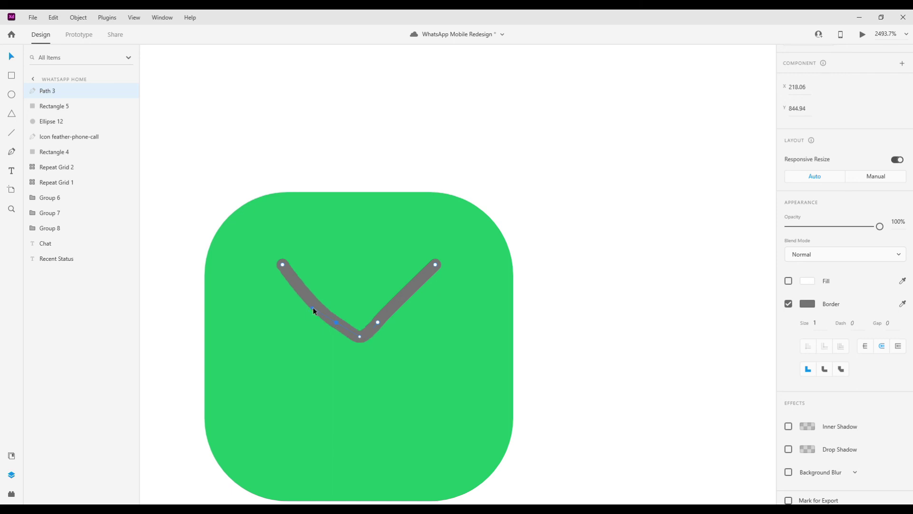
double_click(336, 321)
drag(359, 337, 355, 337)
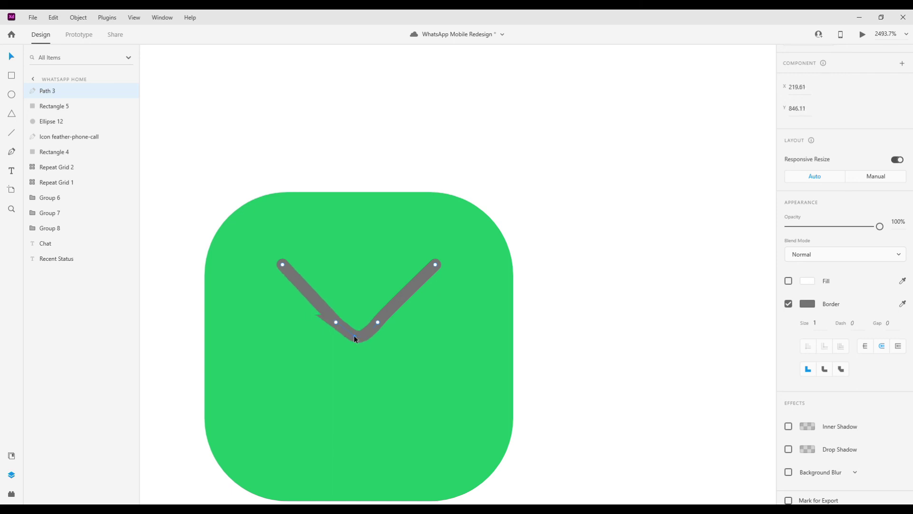
click(406, 322)
click(401, 294)
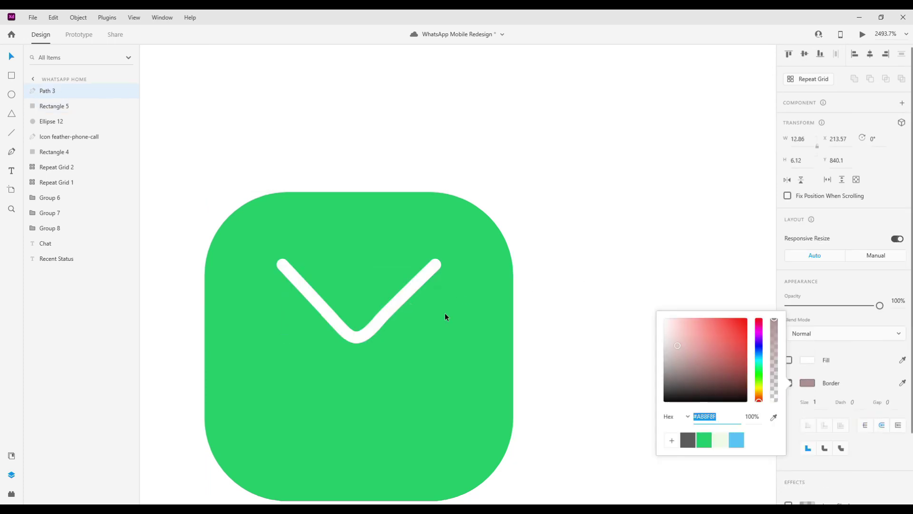
scroll(406, 293, down, 5)
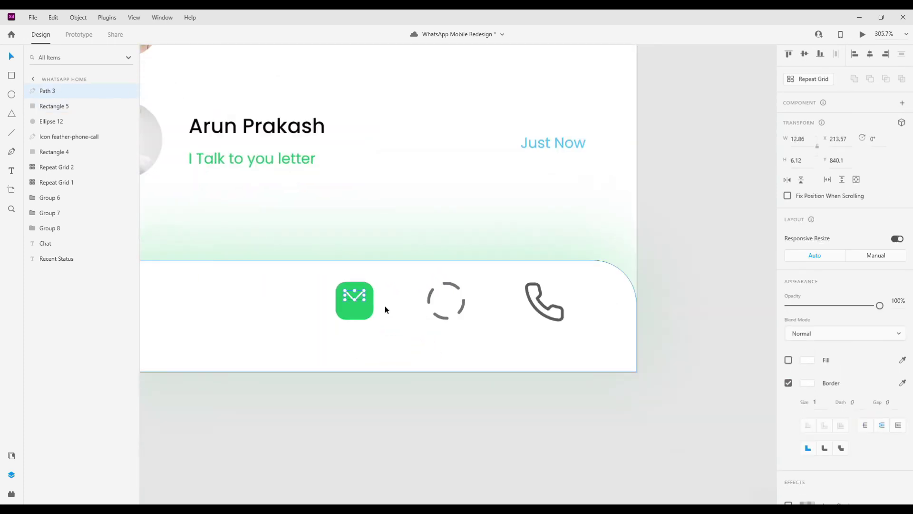
- Nudge the V down and group it with the green square
scroll(384, 305, up, 2)
key(Down)
key(Down)
key(Down)
key(Down)
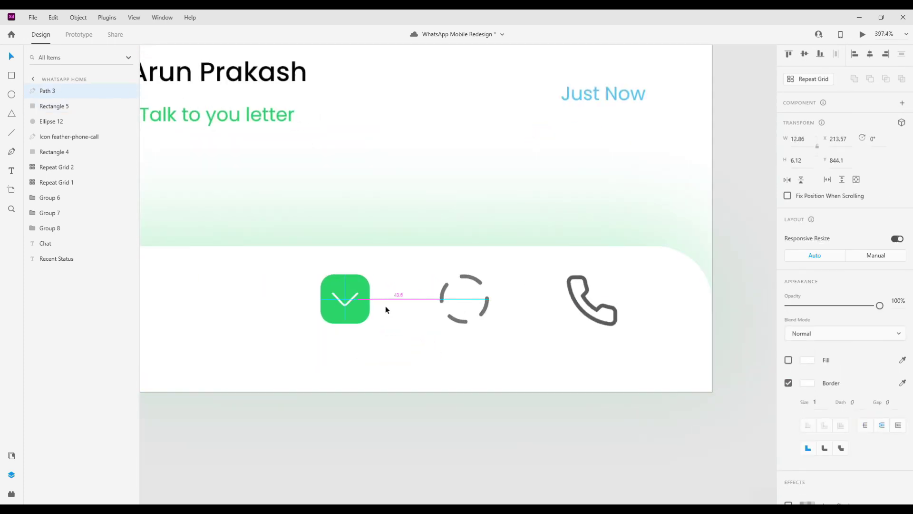
shift+click(341, 319)
key(ctrl+g)
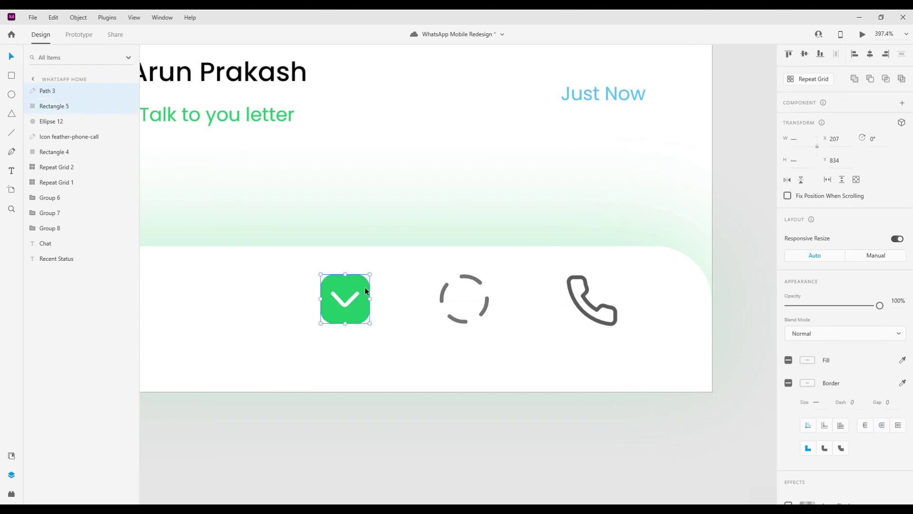
scroll(403, 308, down, 3)
- Place the chat, dashed-circle and phone icons across the bar, aligned middle and evenly distributed
drag(393, 304, 200, 300)
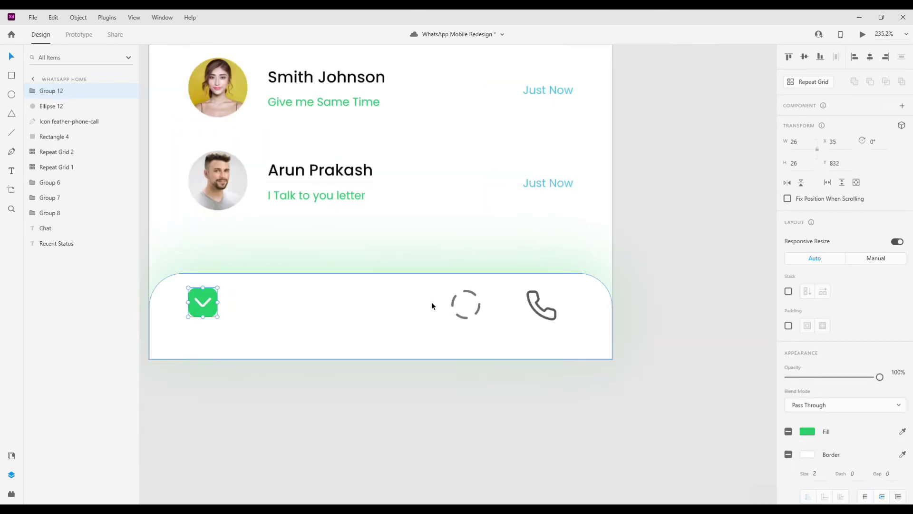
drag(452, 305, 367, 304)
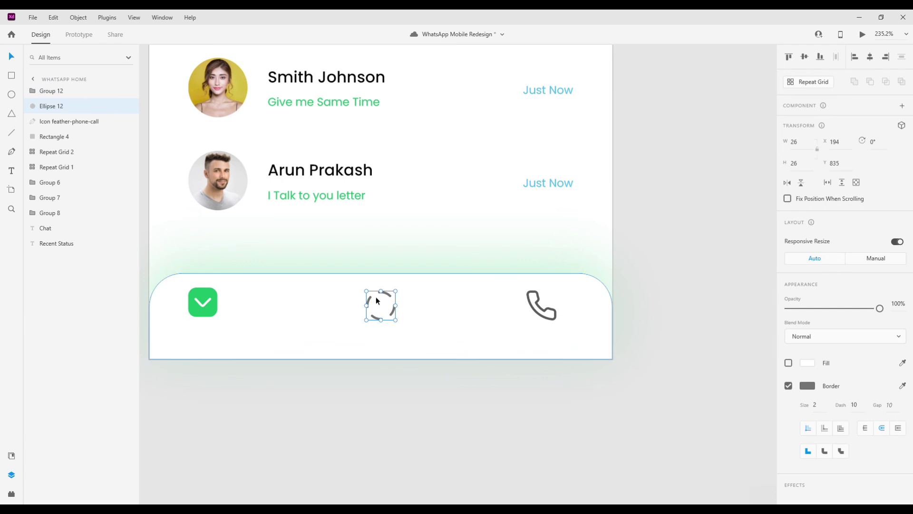
shift+click(205, 303)
shift+click(532, 295)
click(804, 56)
click(836, 56)
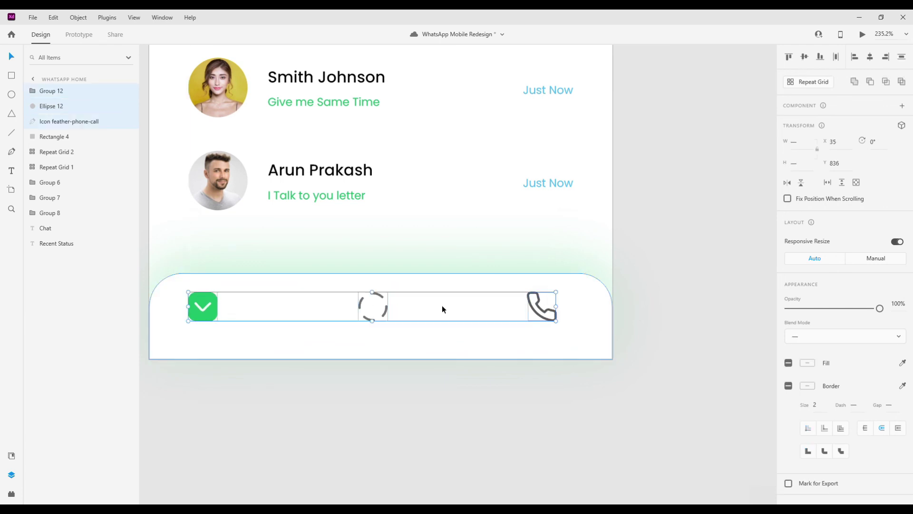
- Add a 'Chat' text label under the green icon
key(t)
click(190, 328)
text(Chat)
key(Escape)
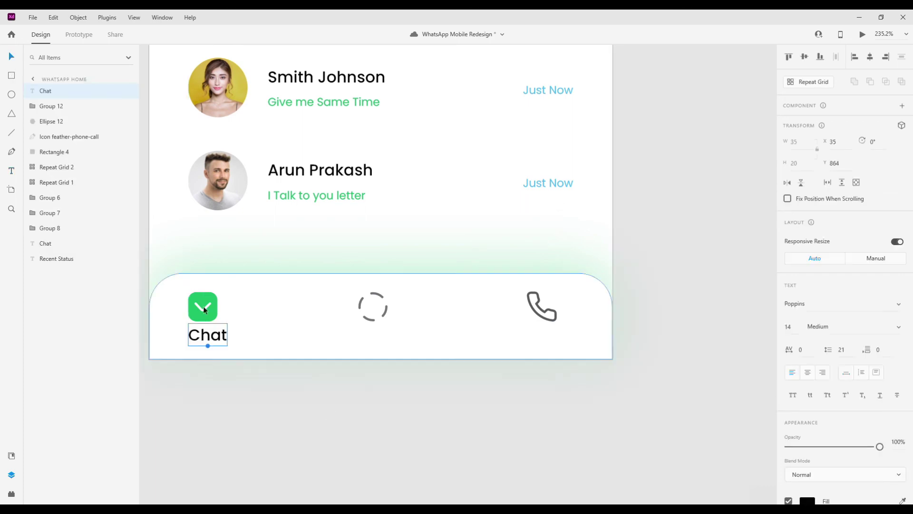
- Set Chat to 12 pt and duplicate it as a centre-aligned 'Status' label under the dashed circle
click(789, 326)
text(12)
key(Return)
drag(211, 337, 371, 340)
double_click(373, 336)
click(808, 372)
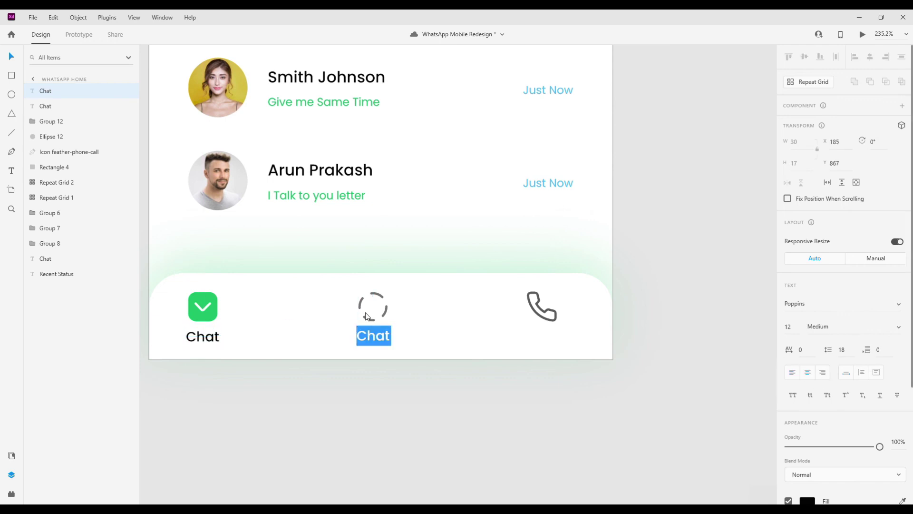
text(Status)
key(Escape)
- Duplicate the label under the phone icon and change it to 'Calls'
drag(373, 337, 545, 339)
double_click(545, 336)
key(BackSpace)
text(Calls)
key(Escape)
- Make the Status and Calls label text grey
shift+click(376, 336)
scroll(814, 432, down, 2)
click(807, 432)
click(691, 489)
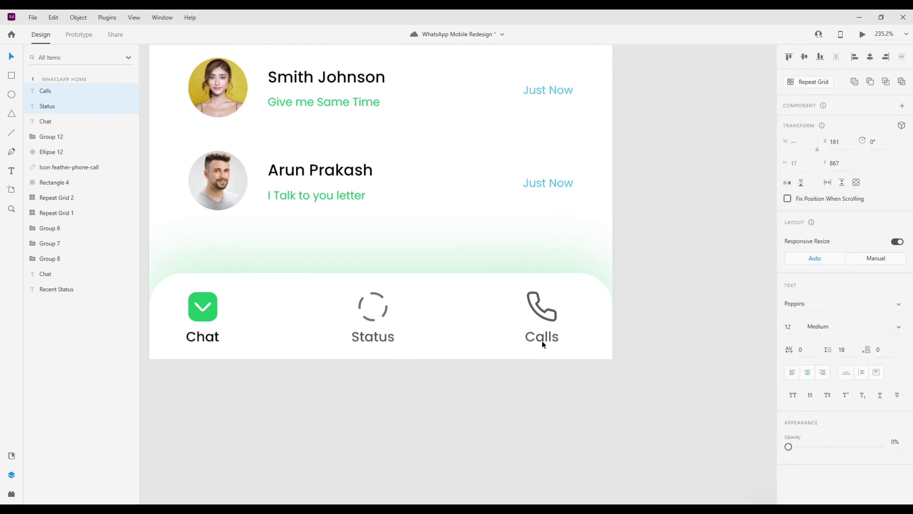
- Group each label with its icon: Calls with phone, Status with dashed circle, Chat with green icon
shift+click(544, 315)
key(ctrl+g)
click(381, 350)
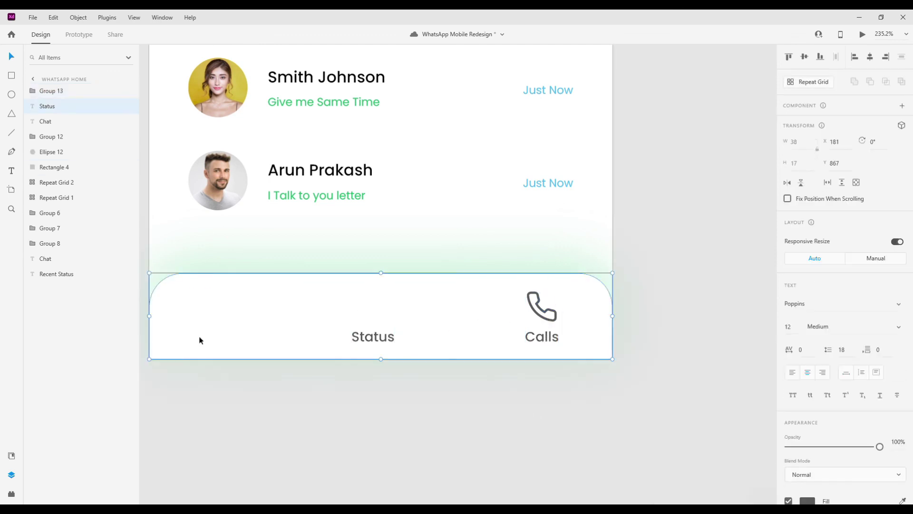
click(384, 348)
shift+click(374, 312)
key(ctrl+g)
click(203, 337)
shift+click(200, 309)
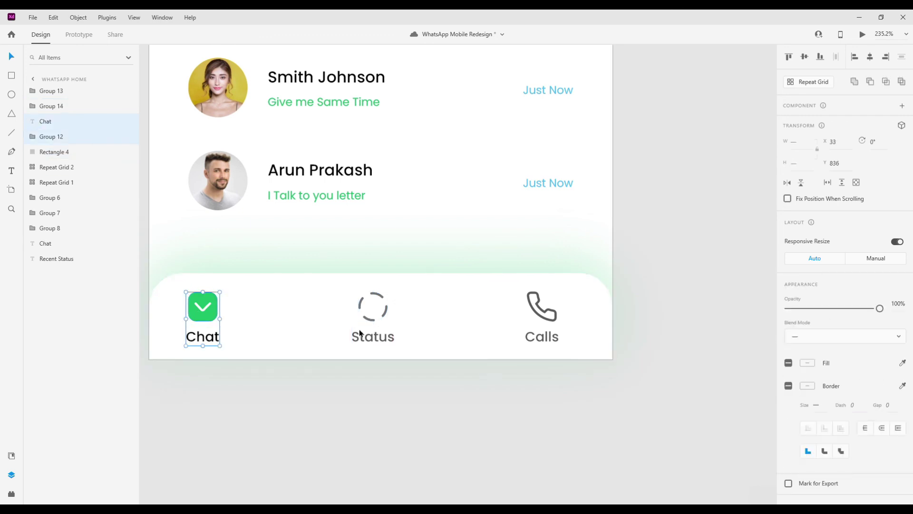
key(ctrl+g)
- Group the three nav items together and centre the row horizontally on the artboard
scroll(360, 332, down, 4)
click(359, 312)
click(377, 315)
shift+click(477, 332)
shift+click(282, 331)
key(shift+Up)
key(shift+Up)
key(Down)
key(Down)
key(Down)
key(Down)
key(Down)
key(Down)
key(Down)
key(Down)
key(Down)
key(ctrl+g)
click(870, 59)
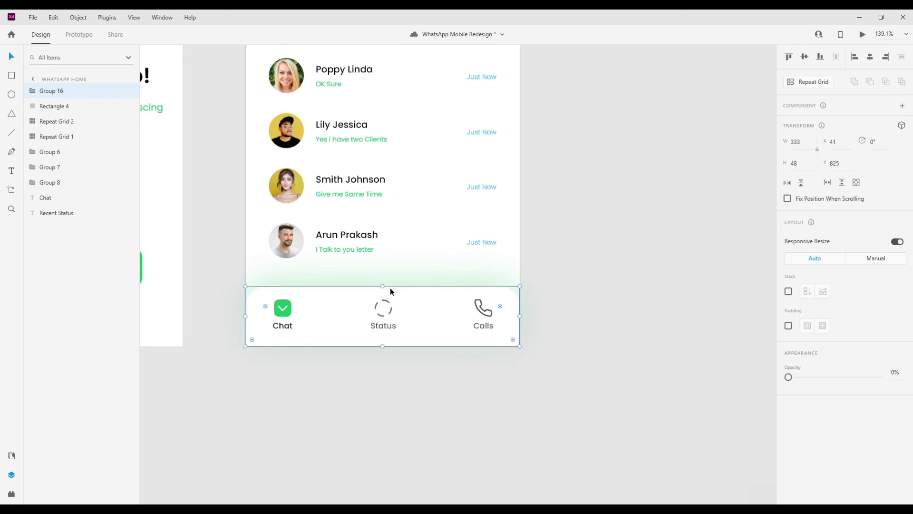
- Move the nav icon row slightly up in the bottom bar to Y 819
click(381, 287)
drag(387, 332, 386, 327)
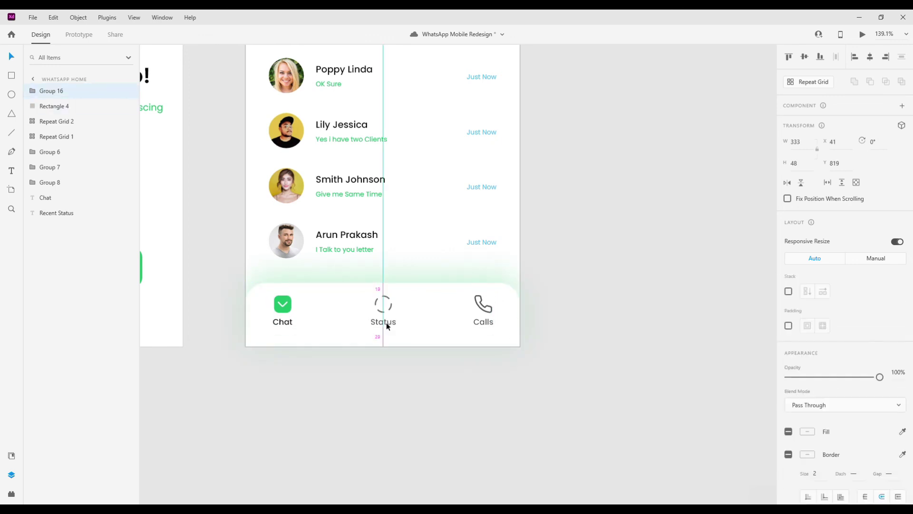
click(401, 383)
scroll(421, 384, down, 3)
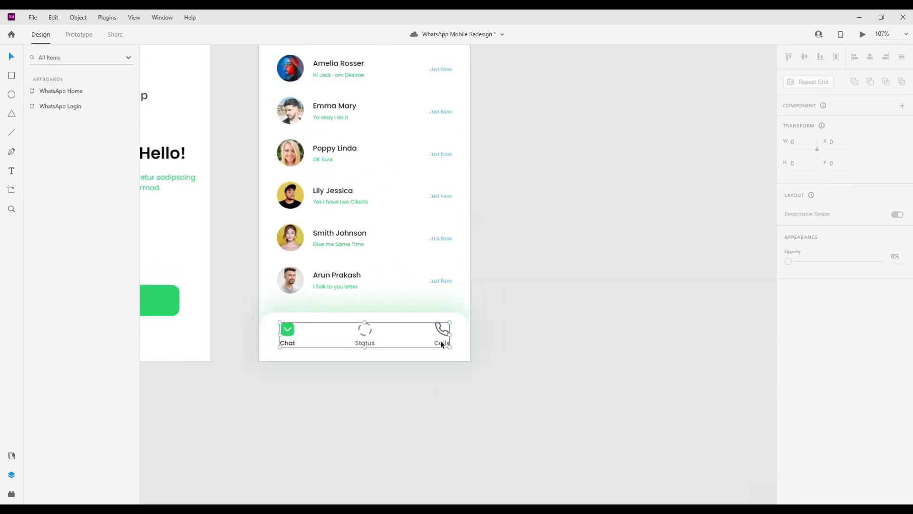
- Check the Chat group inside the nav row, then select the WhatsApp Home artboard
click(441, 341)
double_click(440, 340)
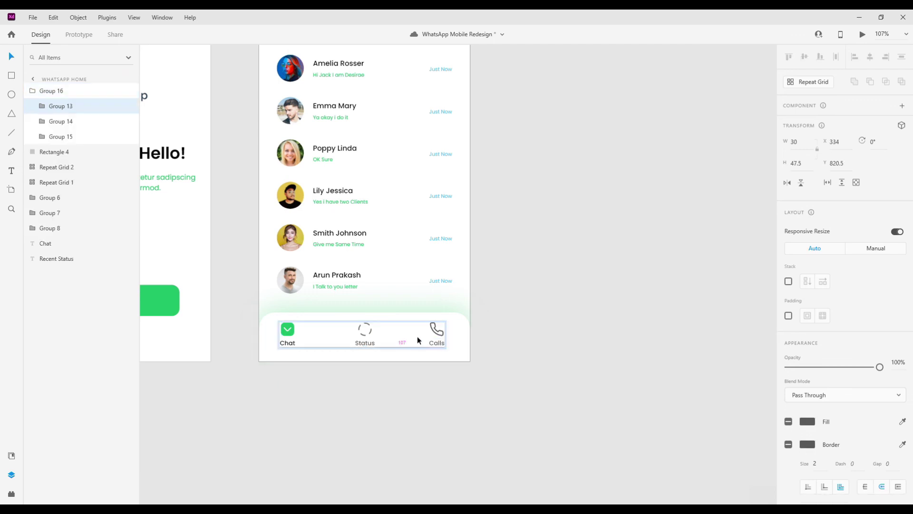
click(288, 341)
click(395, 418)
scroll(452, 402, down, 5)
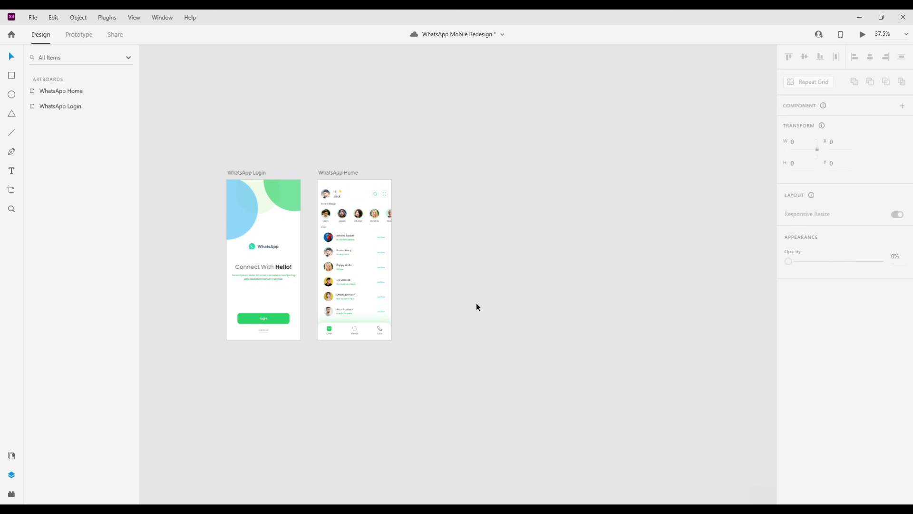
click(340, 174)
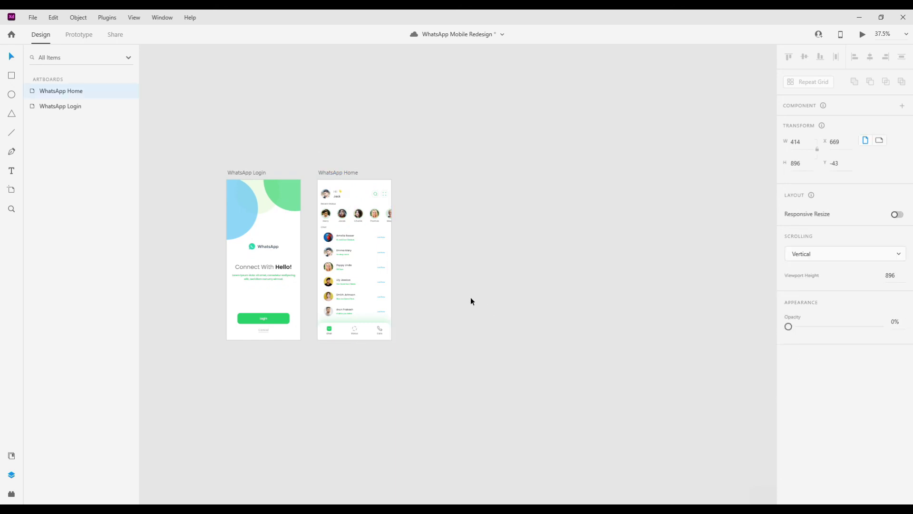